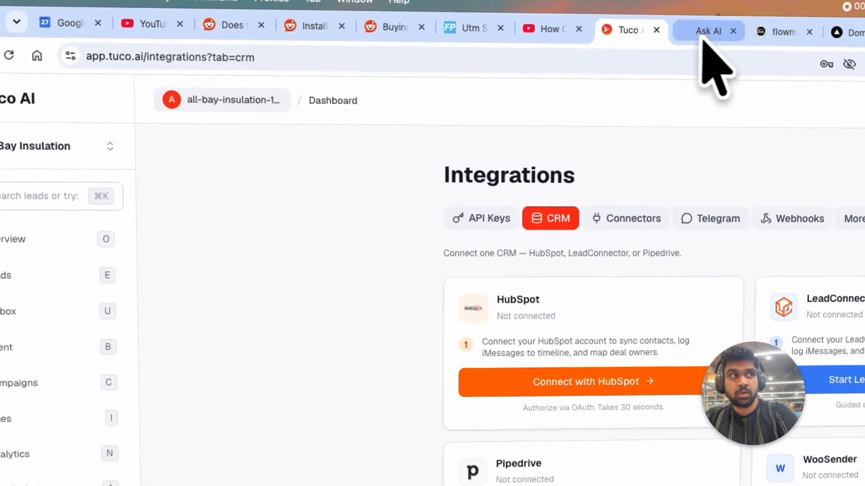
# - Open the Automation workflows list in the GoHighLevel sub-account
pyautogui.click(705, 31)
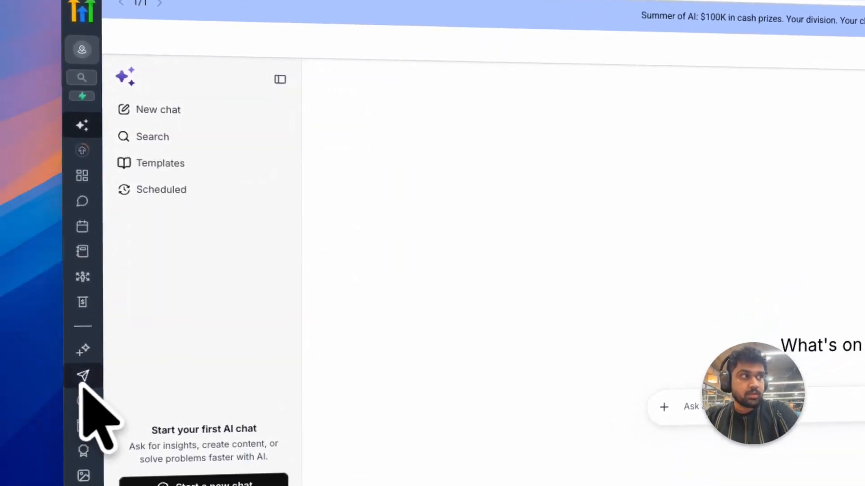
pyautogui.click(82, 378)
pyautogui.click(252, 376)
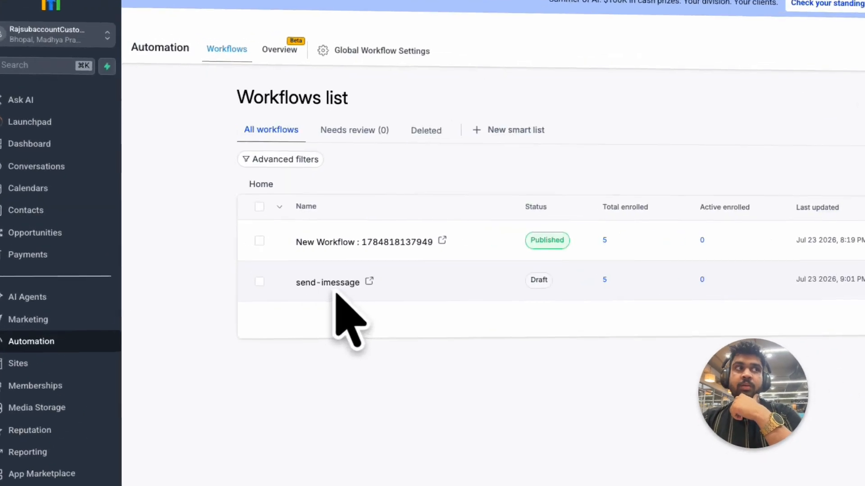
# - Open the send-imessage workflow and add a Send SMS action under the condition's None branch
pyautogui.click(336, 293)
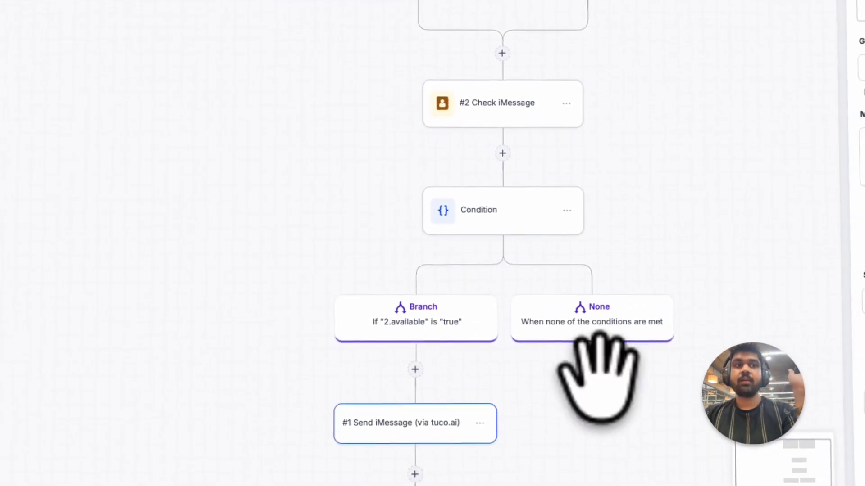
pyautogui.click(592, 367)
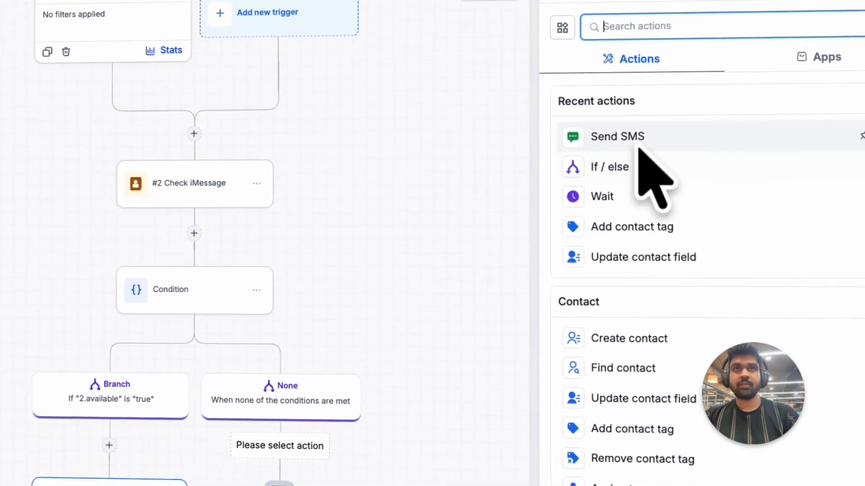
pyautogui.click(635, 137)
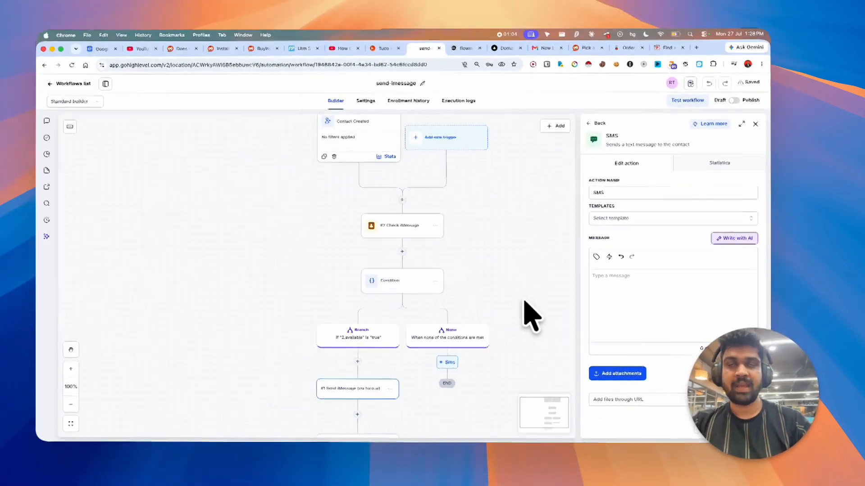
pyautogui.scroll(-3, 554, 316)
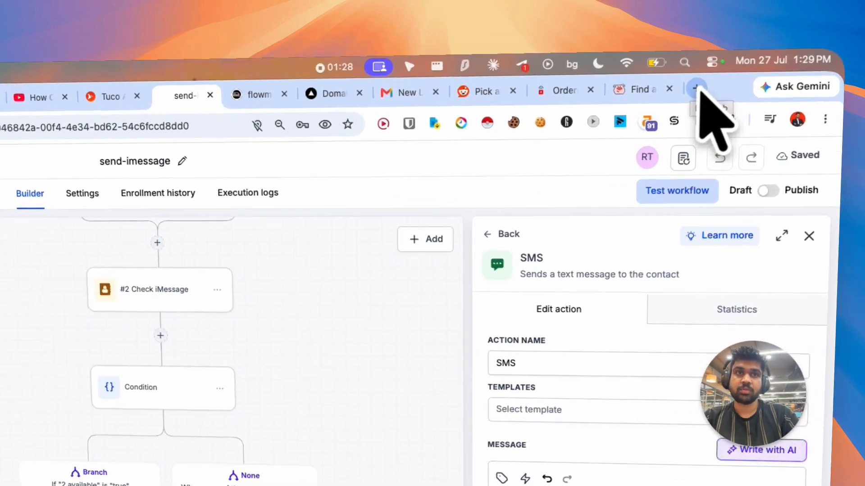
pyautogui.click(720, 59)
pyautogui.press('Return')
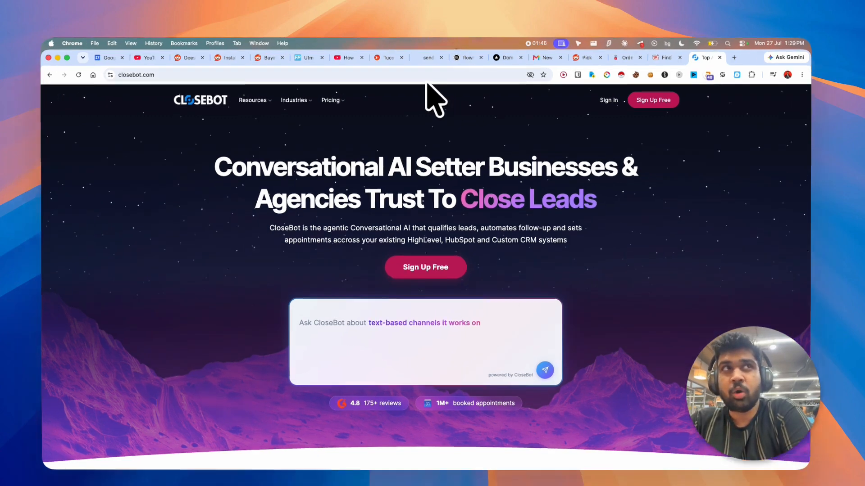
pyautogui.click(428, 58)
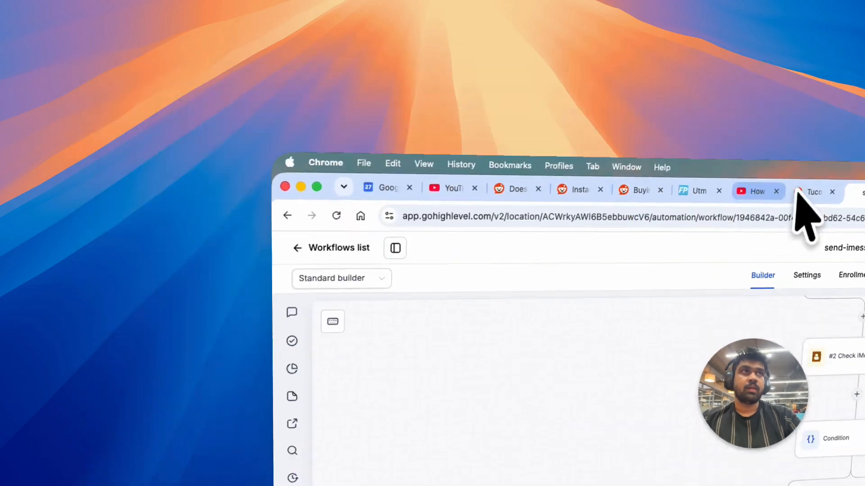
# - Open the Tuco AI dashboard at app.tuco.ai in the Tuco tab
pyautogui.click(395, 59)
pyautogui.press('super+l')
pyautogui.write('app.tuco.ai')
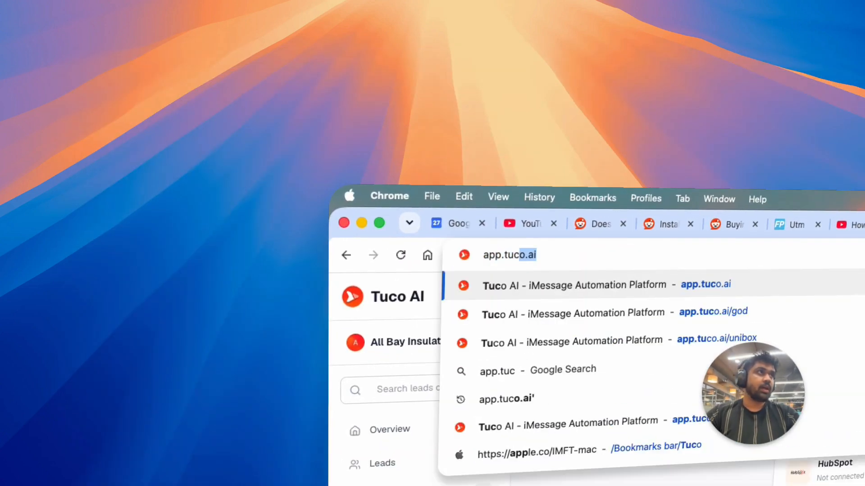
pyautogui.press('Return')
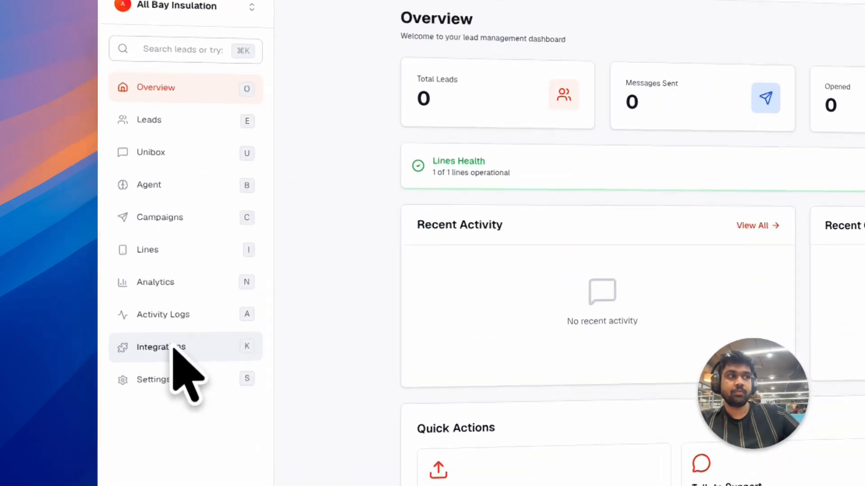
# - Go to Tuco AI's Integrations page and open the CRM integrations
pyautogui.click(113, 311)
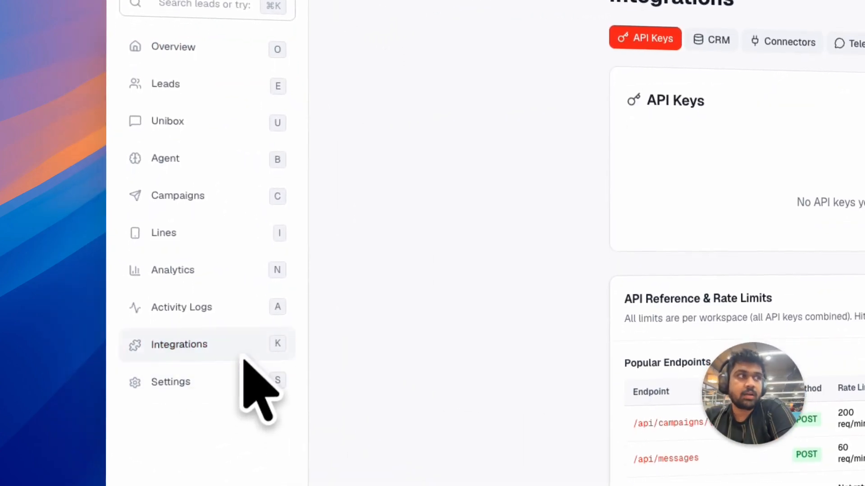
pyautogui.press('k')
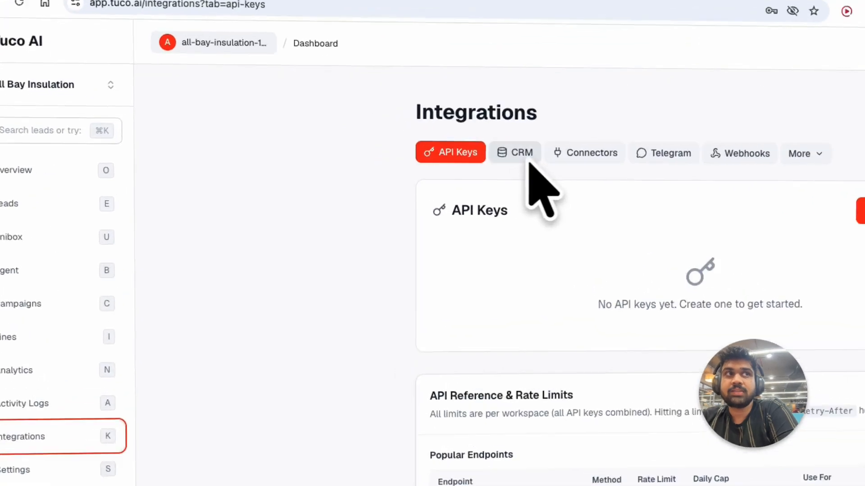
pyautogui.click(526, 159)
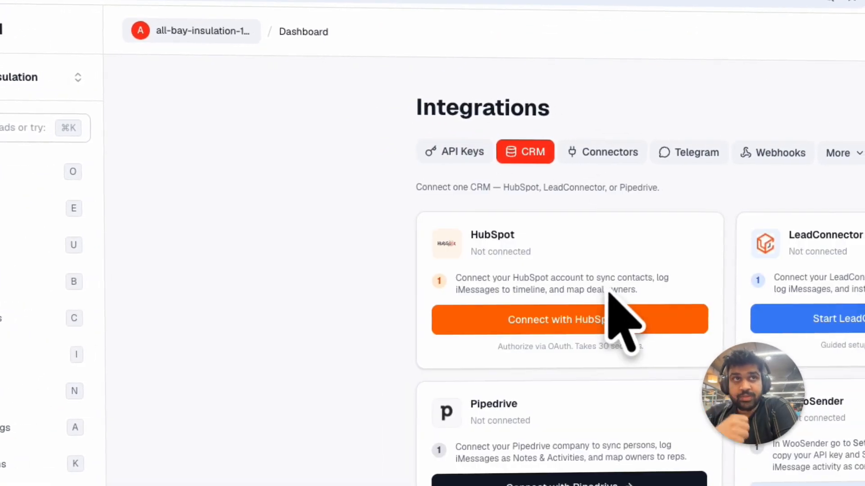
# - Start the LeadConnector setup from the CRM integrations
pyautogui.moveTo(792, 235); pyautogui.dragTo(829, 235)
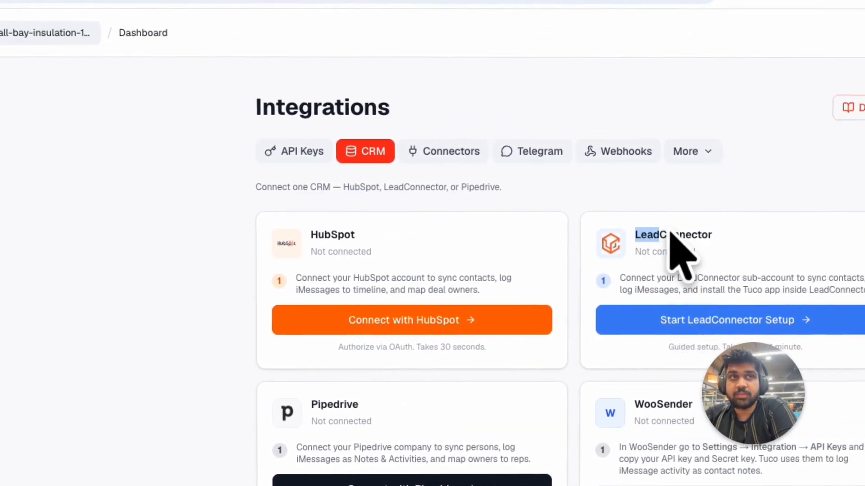
pyautogui.moveTo(670, 231); pyautogui.dragTo(724, 237)
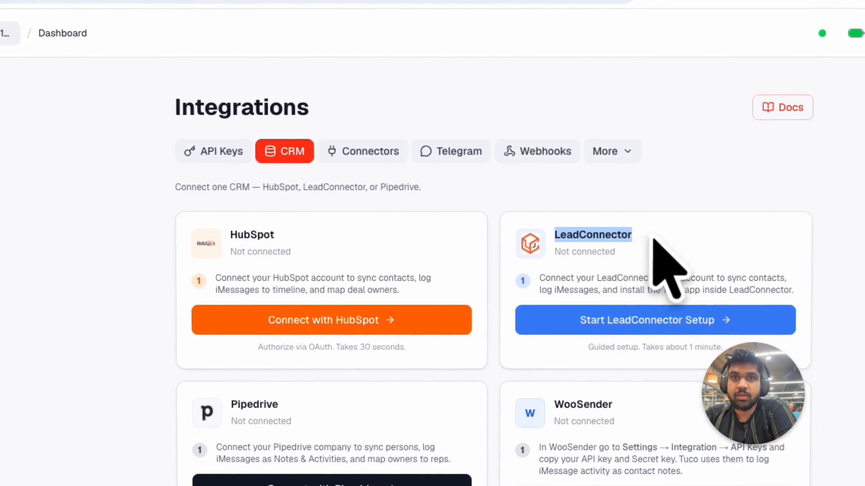
pyautogui.click(653, 240)
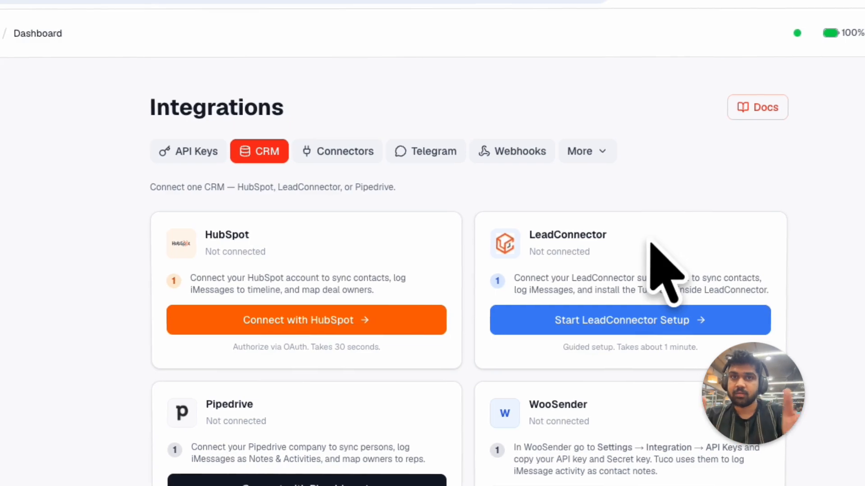
pyautogui.click(609, 320)
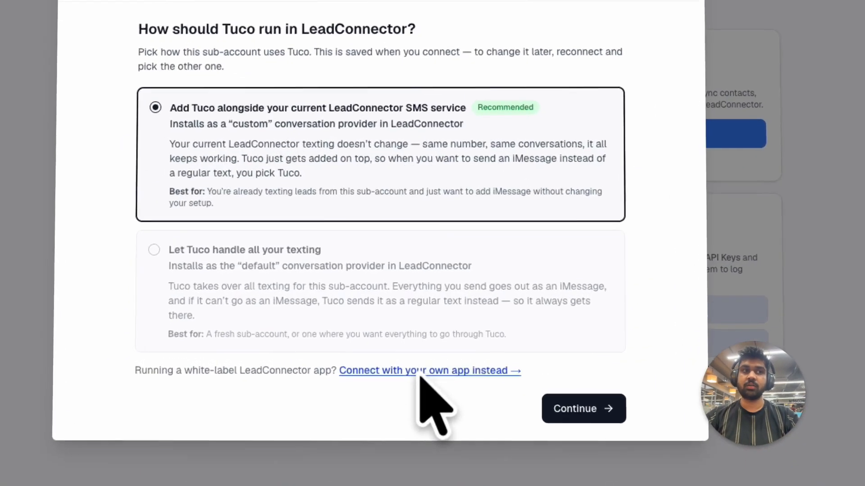
# - Choose to connect your own app, paste the white-label install URL, and continue to the integration key screen
pyautogui.click(454, 362)
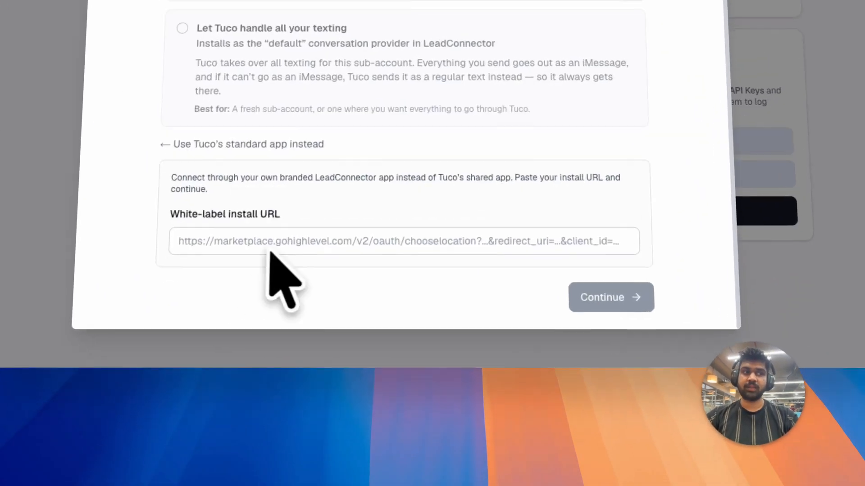
pyautogui.click(293, 241)
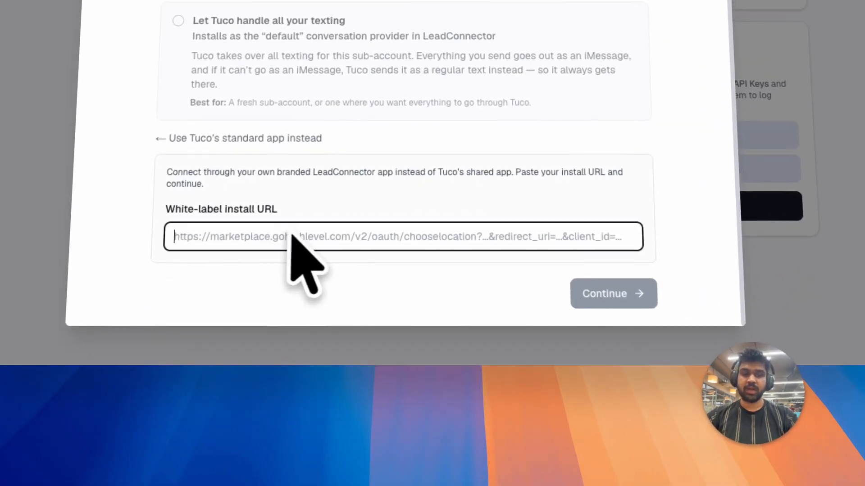
pyautogui.press('super+v')
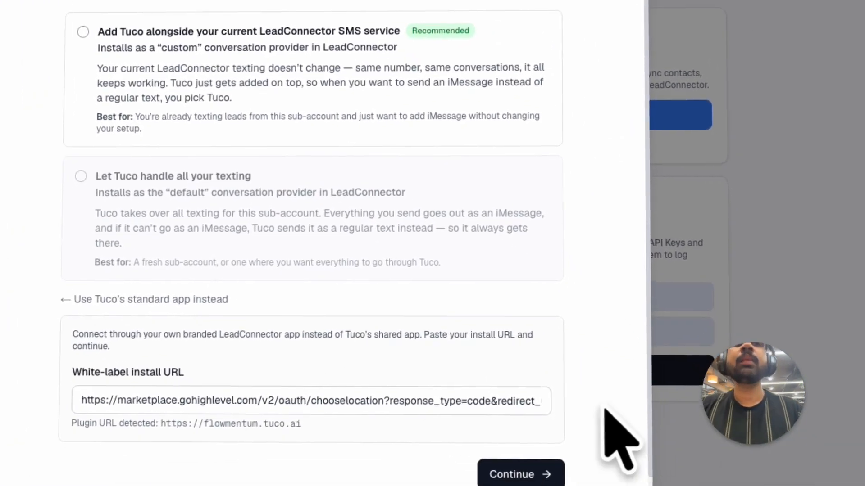
pyautogui.click(509, 428)
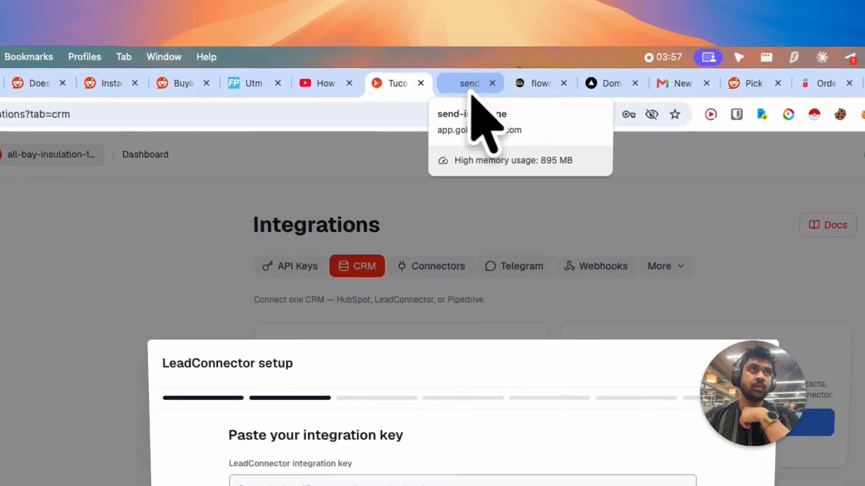
# - Return to the GoHighLevel tab and open app.gohighlevel.com at the agency level
pyautogui.click(435, 62)
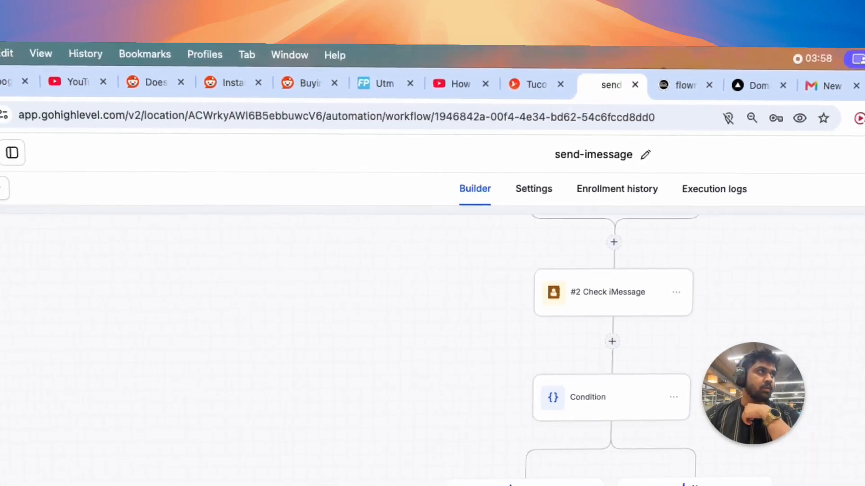
pyautogui.click(108, 151)
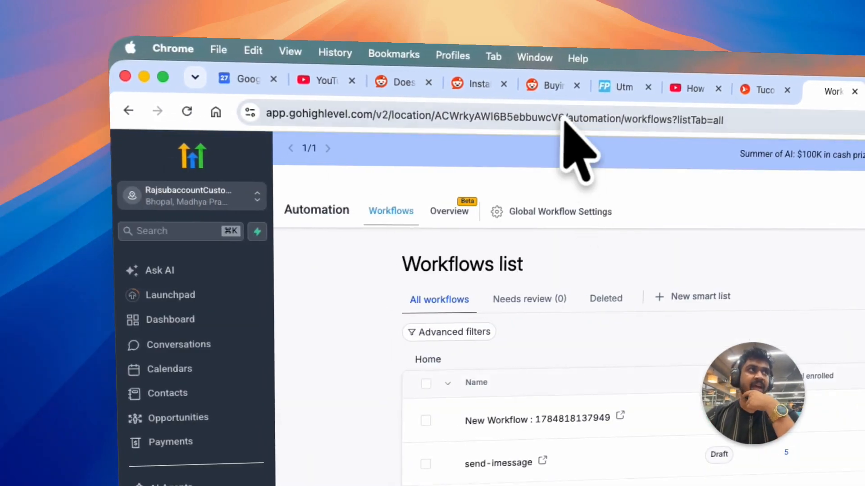
pyautogui.click(563, 118)
pyautogui.write('app')
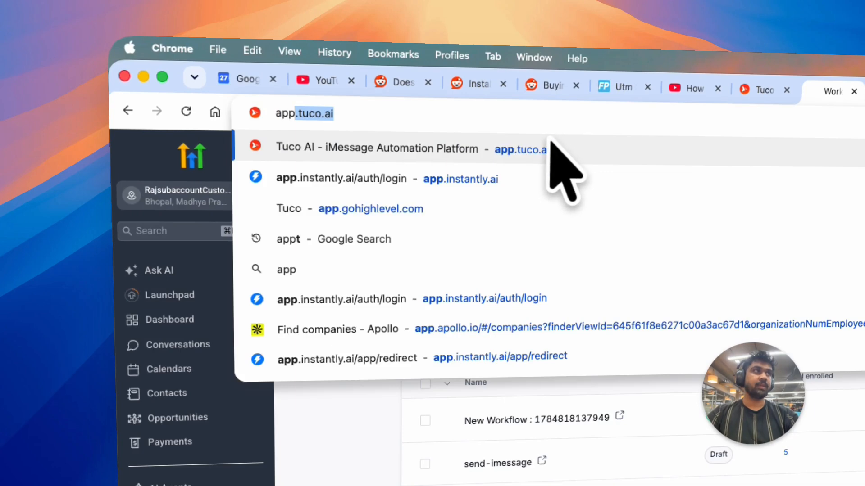
pyautogui.write('.go')
pyautogui.press('Return')
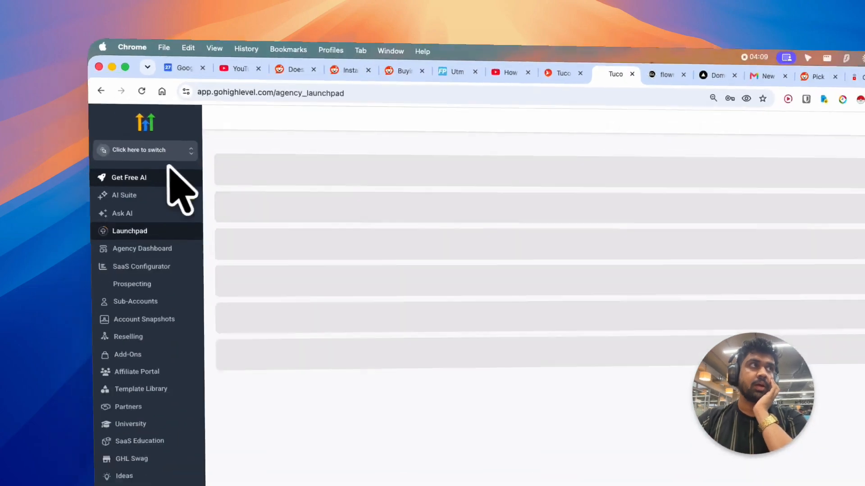
# - Use the account switcher to enter the custom sub-account
pyautogui.click(131, 115)
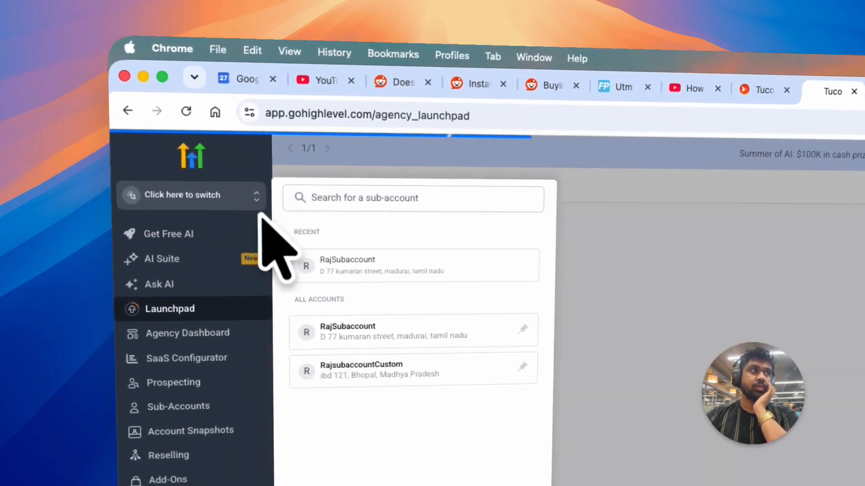
pyautogui.click(330, 361)
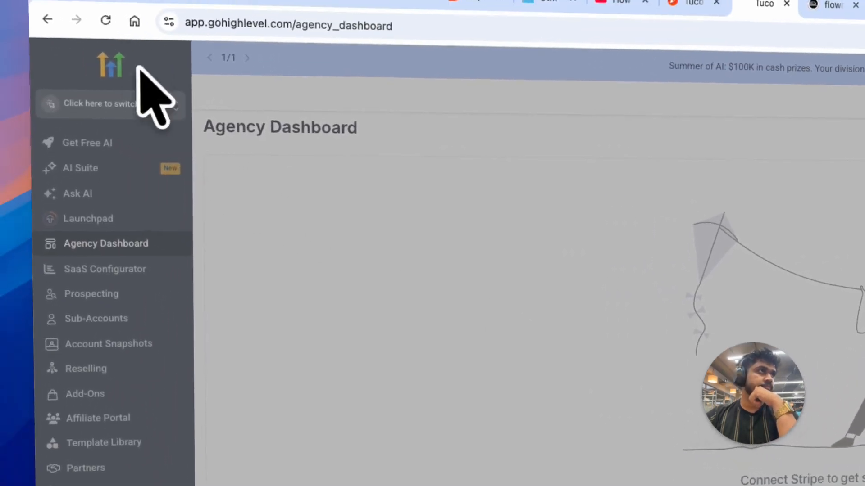
pyautogui.click(138, 54)
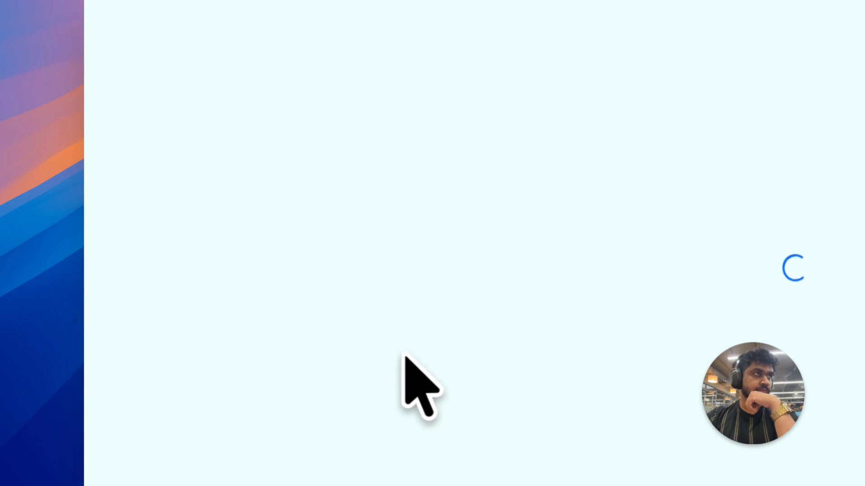
pyautogui.click(178, 36)
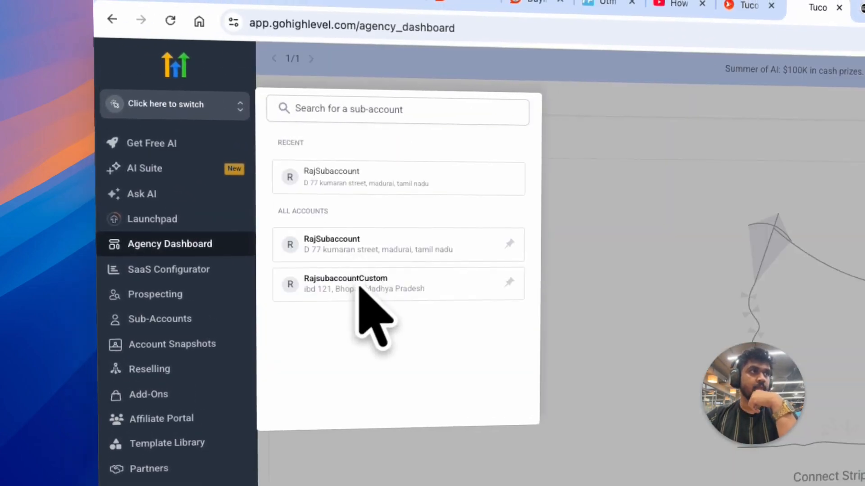
pyautogui.click(372, 306)
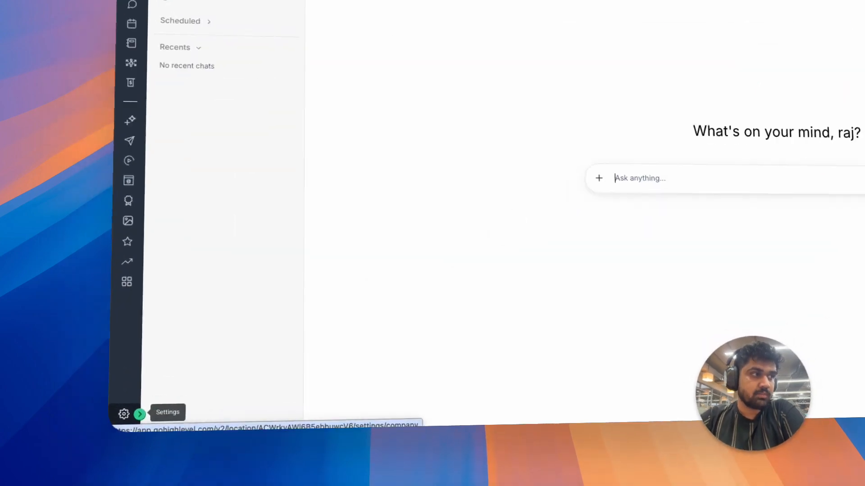
# - Open the sub-account Settings and hard-reload the Private Integrations page
pyautogui.click(81, 435)
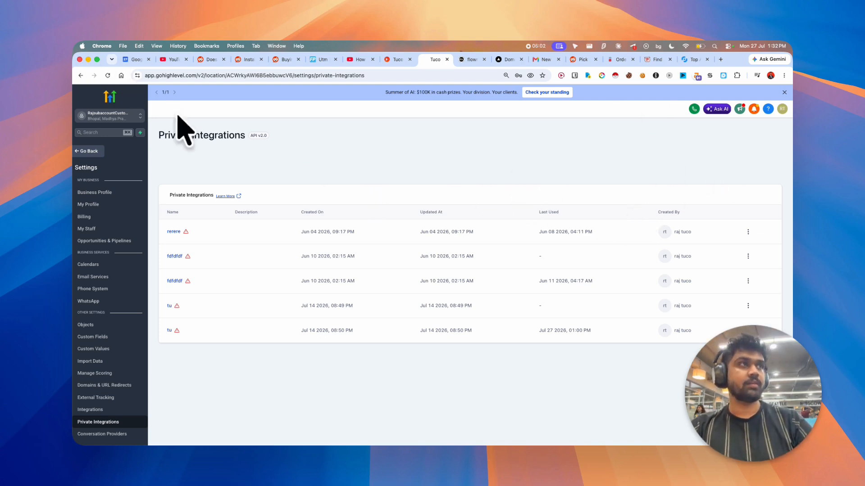
pyautogui.press('super+shift+r')
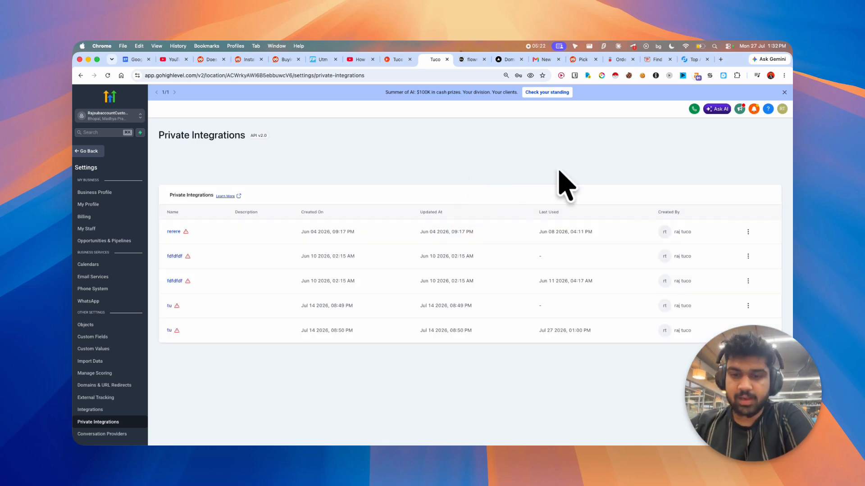
pyautogui.press('super+minus')
pyautogui.press('super+equal')
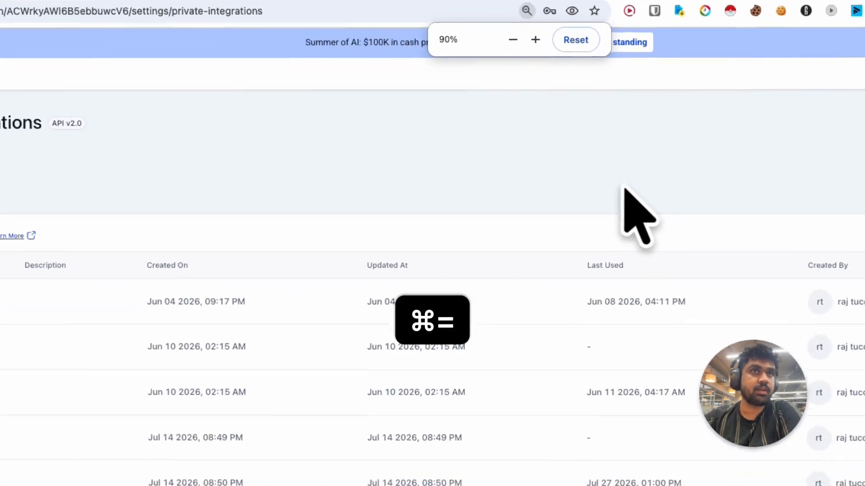
# - Open DevTools on the Private Integrations page and inspect the integrations list element
pyautogui.rightClick(558, 174)
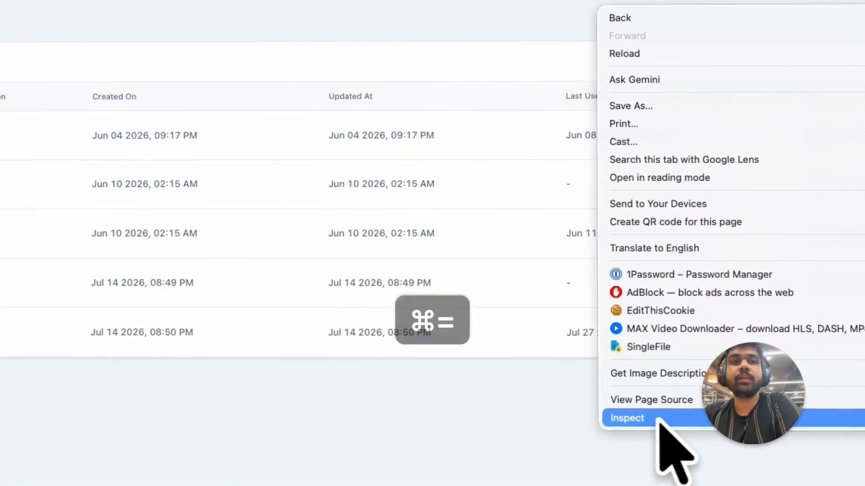
pyautogui.click(658, 418)
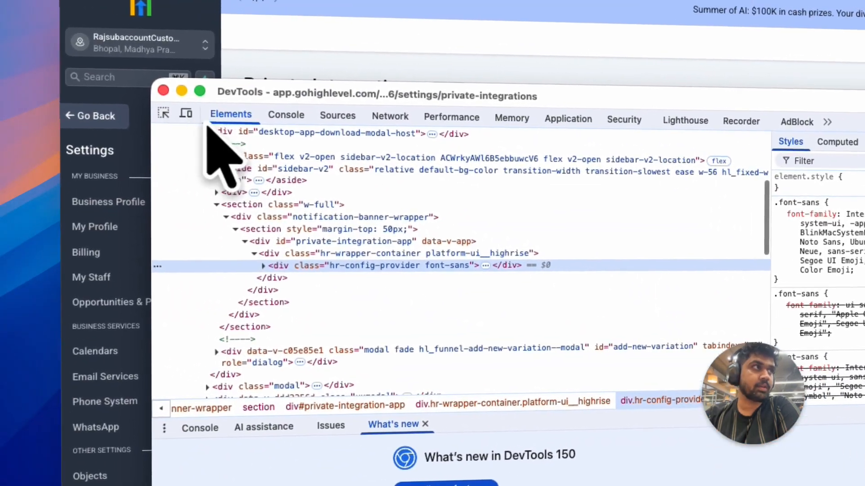
pyautogui.click(164, 115)
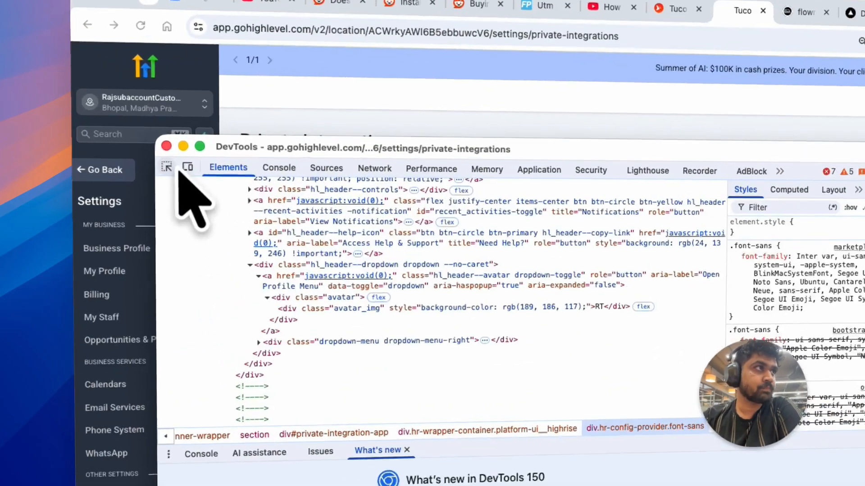
pyautogui.click(121, 149)
pyautogui.moveTo(201, 137); pyautogui.dragTo(209, 203)
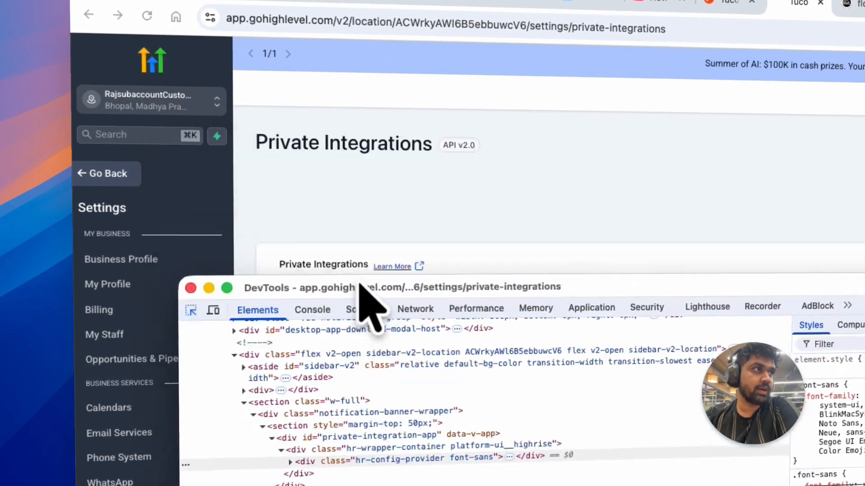
pyautogui.moveTo(360, 291); pyautogui.dragTo(367, 374)
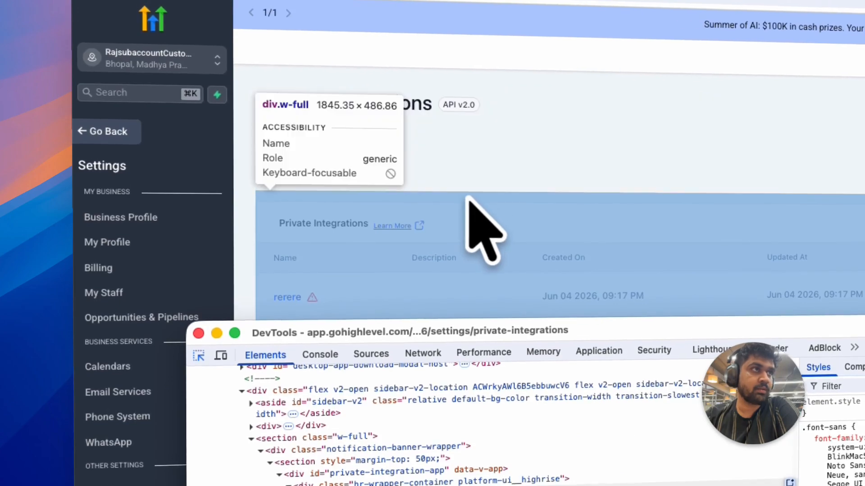
pyautogui.click(471, 200)
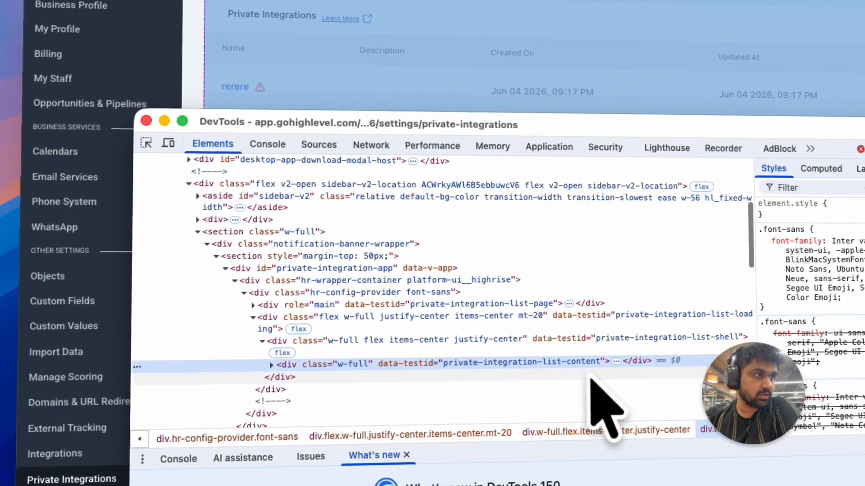
# - Expand the list toolbar in the Elements tree and remove the Create new integration button's display: none style
pyautogui.press('Right')
pyautogui.click(587, 330)
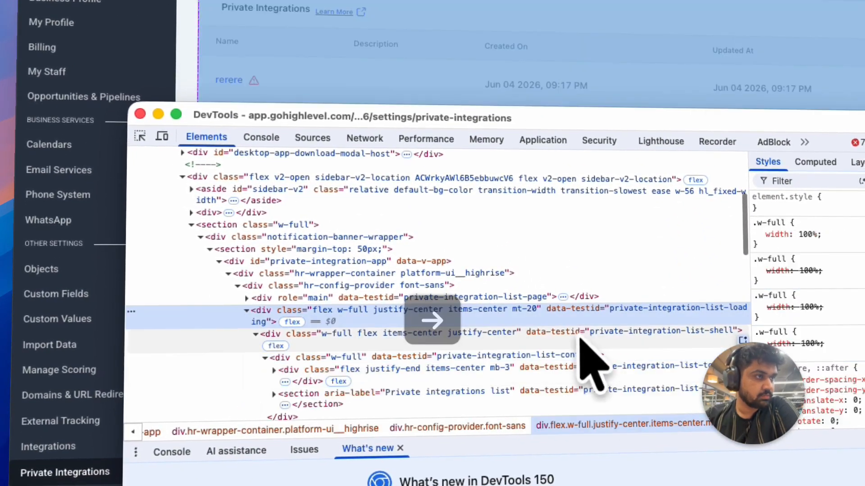
pyautogui.press('Right')
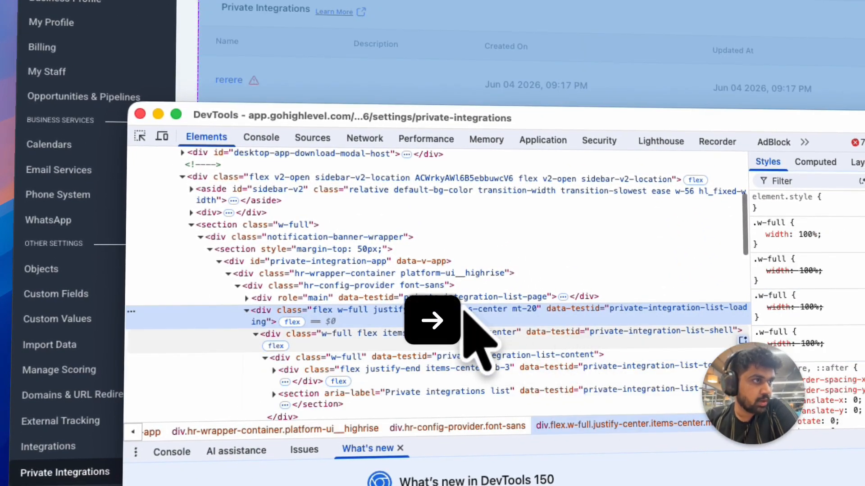
pyautogui.scroll(-3, 464, 310)
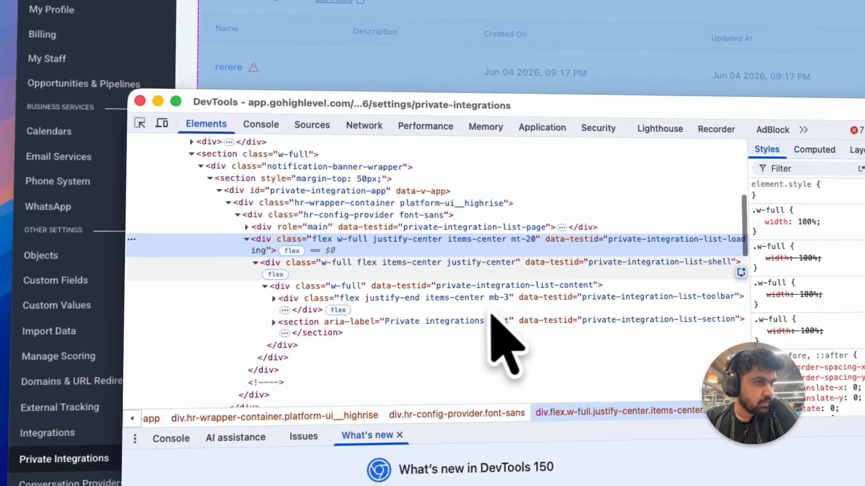
pyautogui.press('Down')
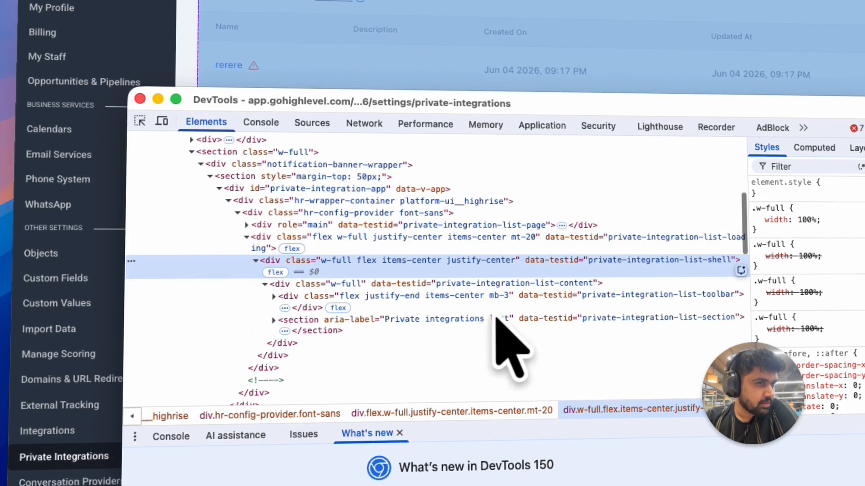
pyautogui.scroll(-5, 543, 308)
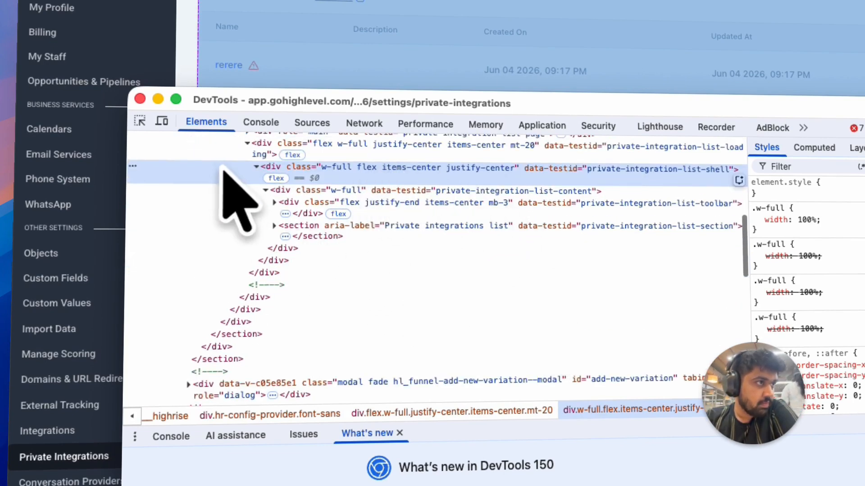
pyautogui.press('Up')
pyautogui.press('Up')
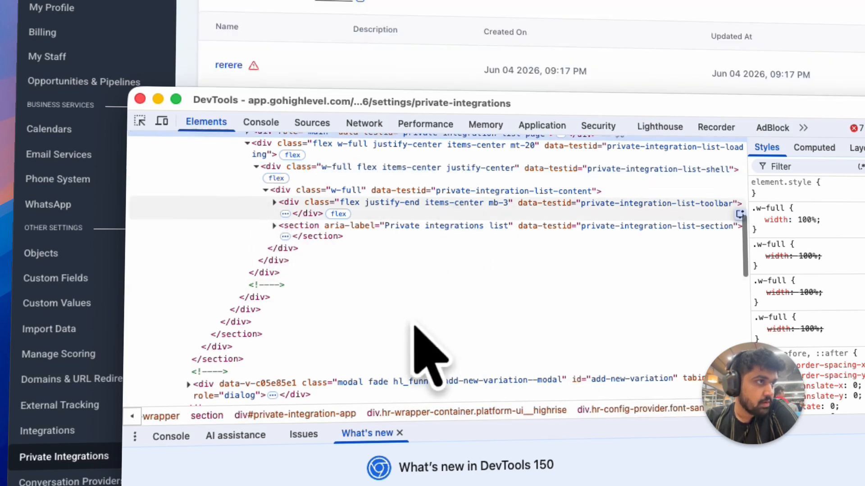
pyautogui.click(425, 219)
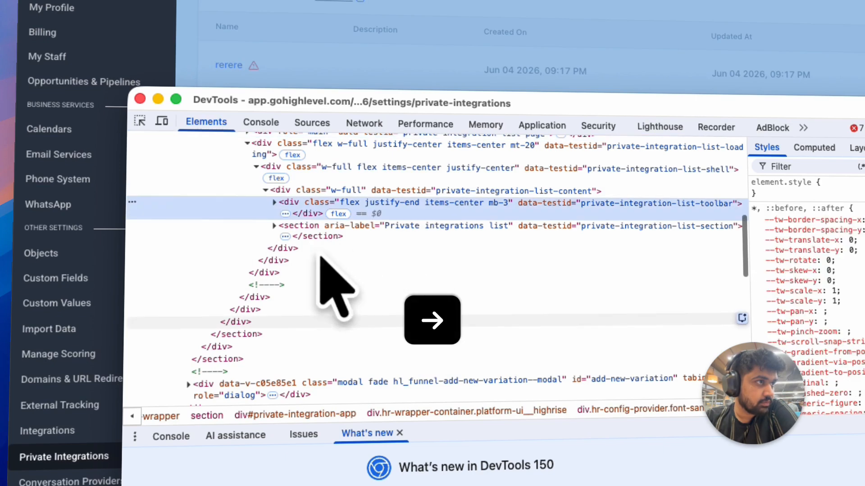
pyautogui.click(275, 204)
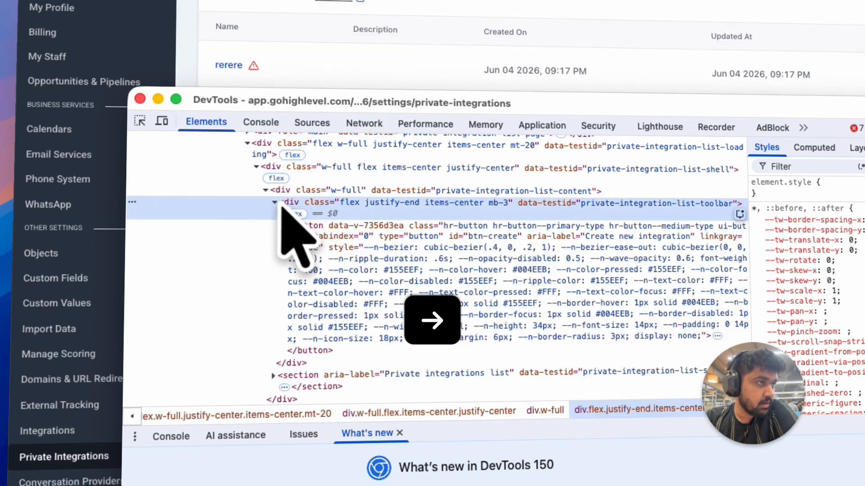
pyautogui.click(528, 275)
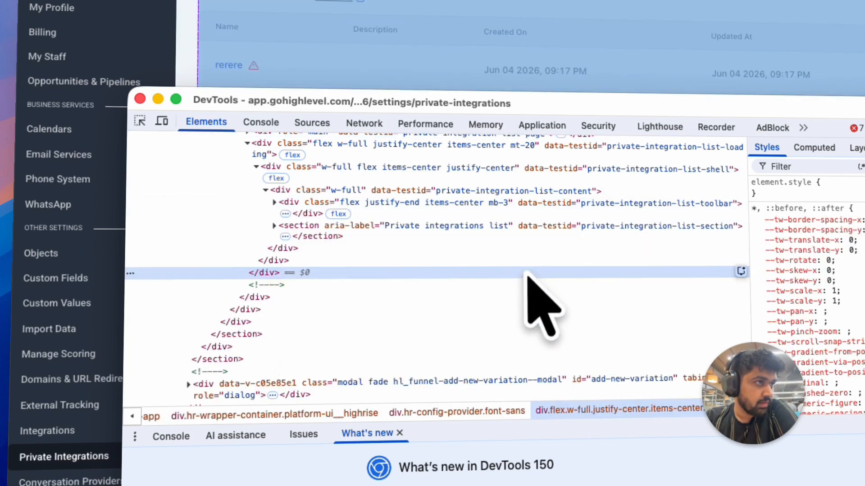
pyautogui.click(274, 203)
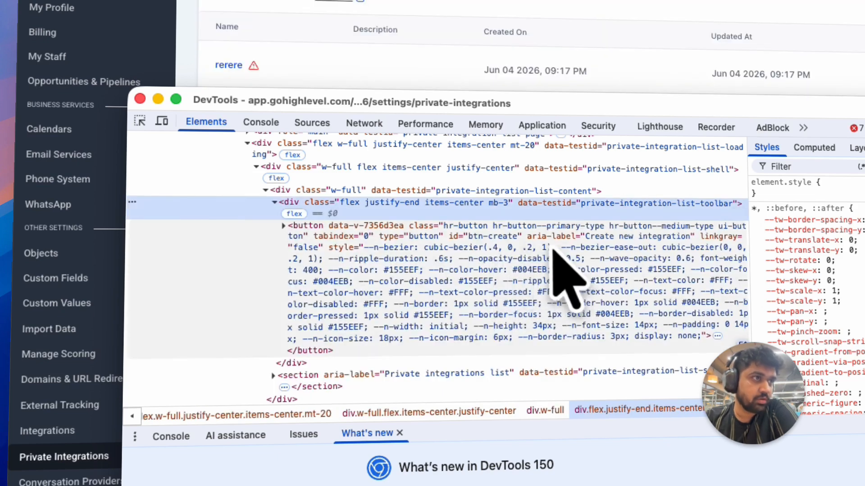
pyautogui.click(556, 250)
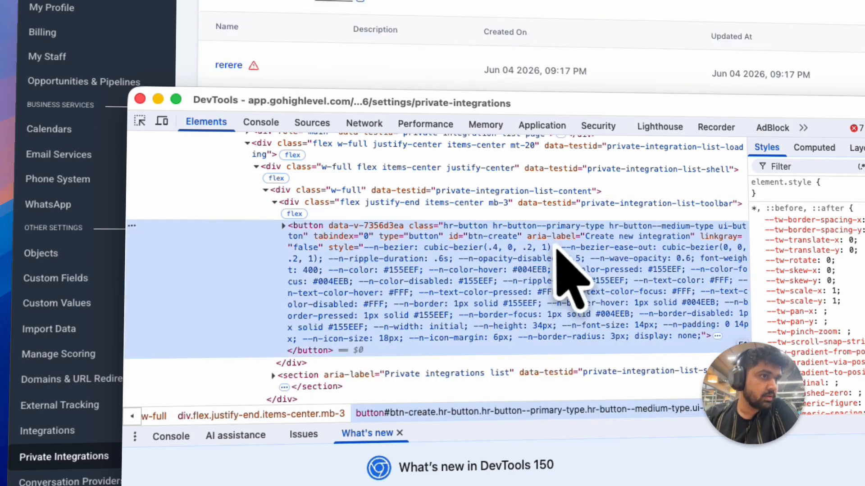
pyautogui.doubleClick(598, 338)
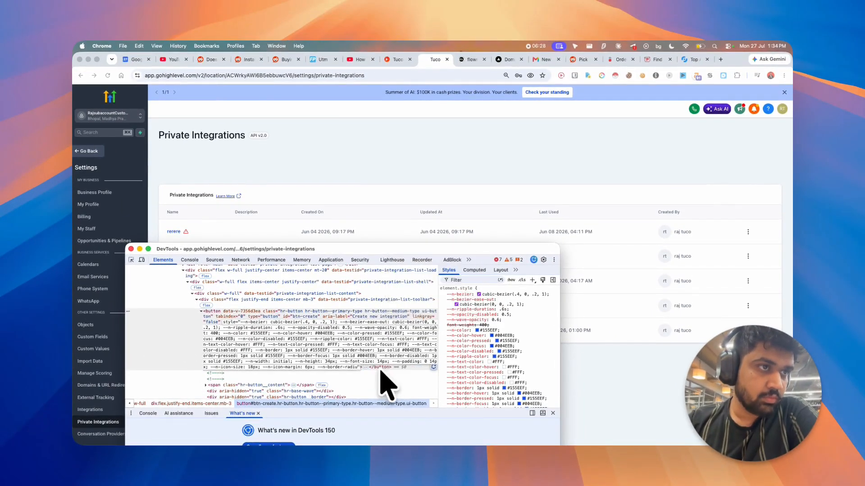
pyautogui.press('Return')
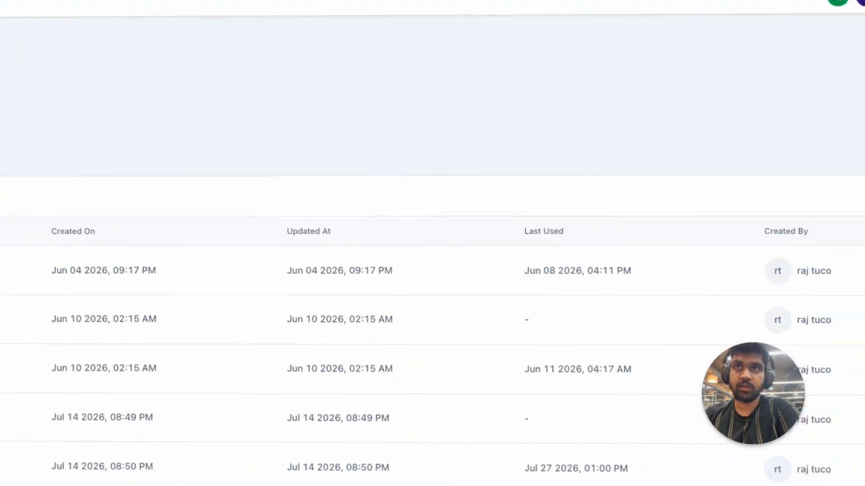
# - Start a new private integration named tuco and continue to the scopes step
pyautogui.click(769, 151)
pyautogui.click(100, 284)
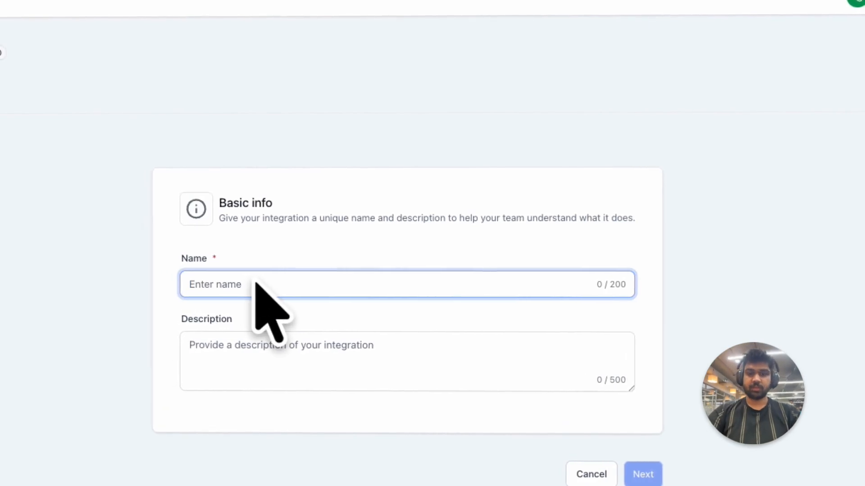
pyautogui.write('tuco')
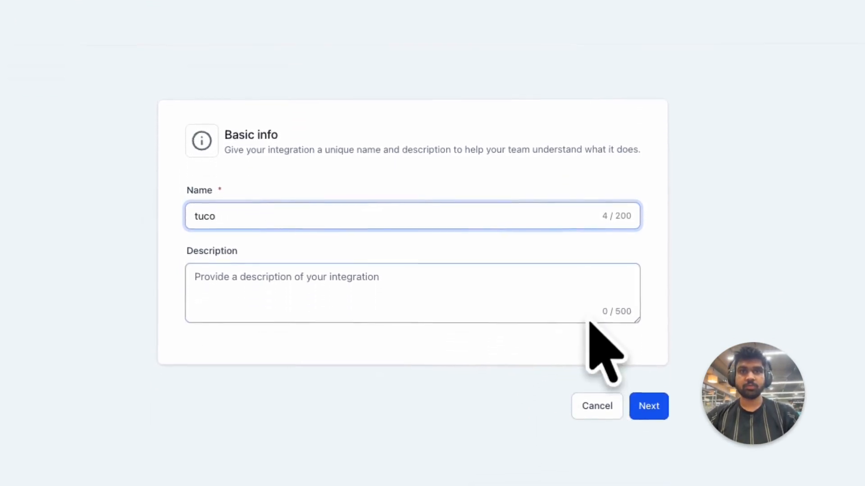
pyautogui.click(644, 469)
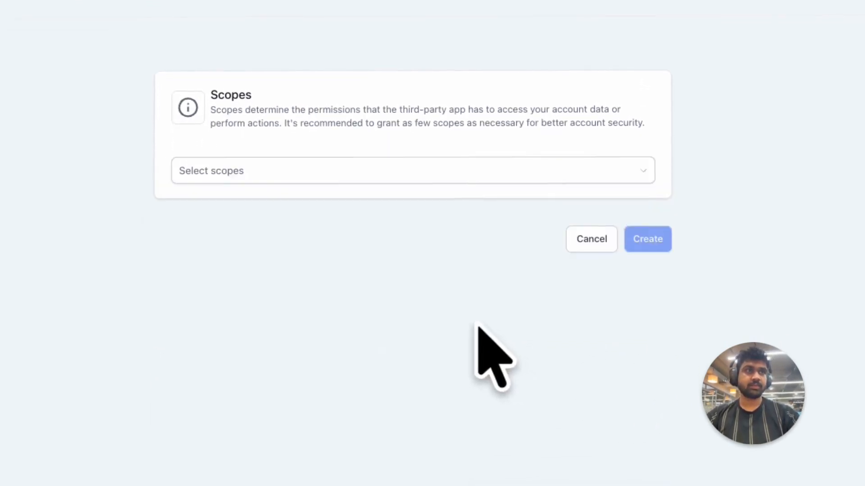
# - Select all scopes and create the integration, confirming the sensitive-scopes security risk prompt
pyautogui.click(249, 171)
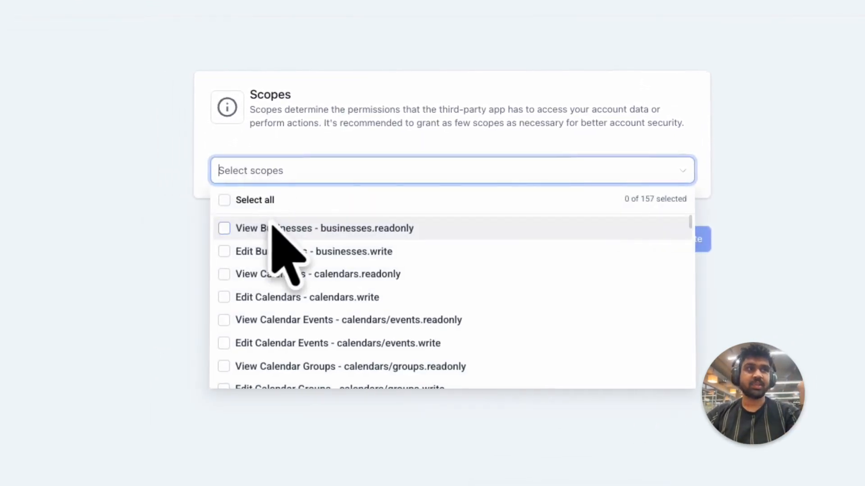
pyautogui.click(271, 201)
pyautogui.scroll(-10, 671, 230)
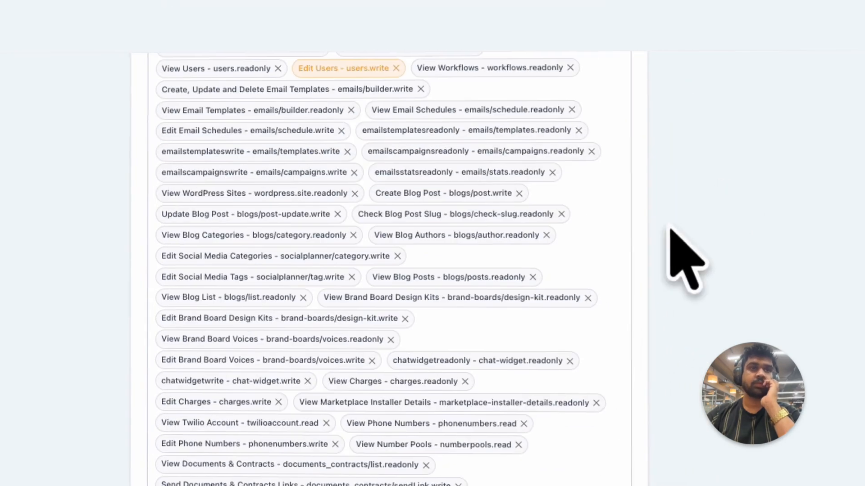
pyautogui.scroll(-10, 670, 231)
pyautogui.click(615, 436)
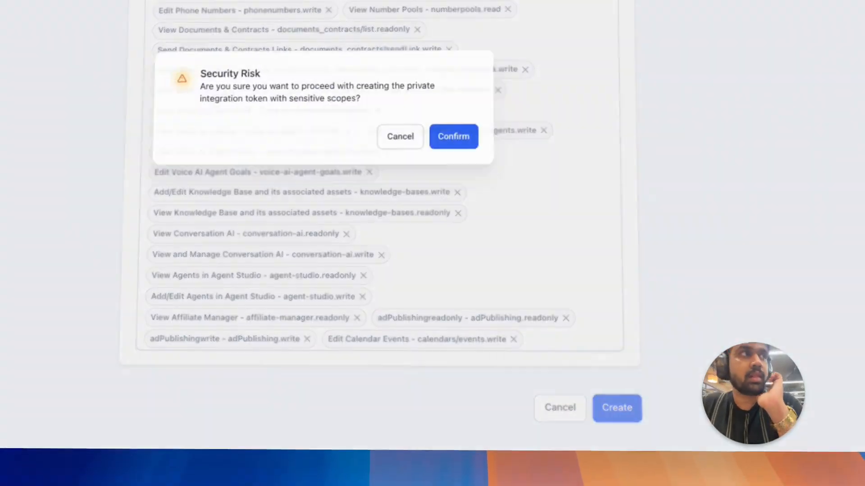
pyautogui.click(452, 139)
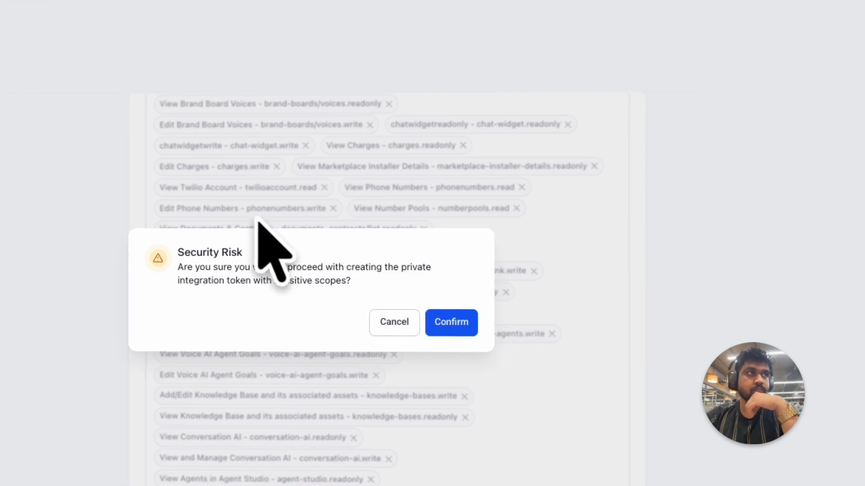
pyautogui.click(421, 334)
pyautogui.scroll(-4, 506, 415)
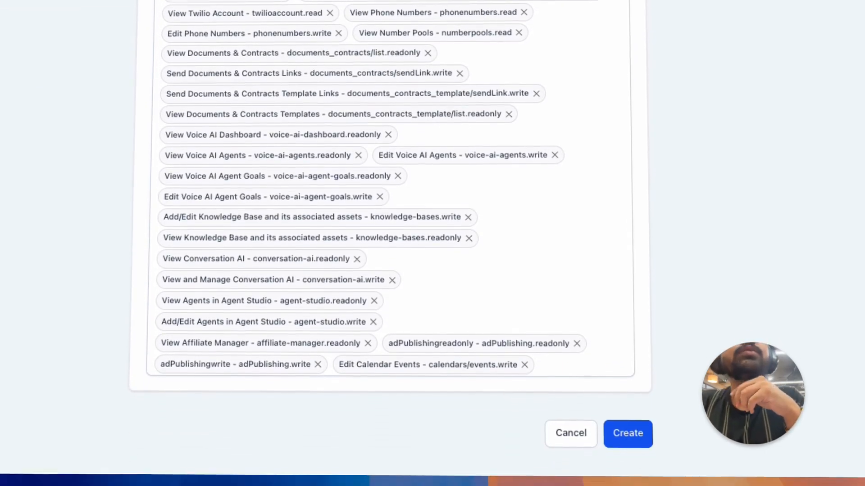
pyautogui.click(628, 434)
pyautogui.click(469, 149)
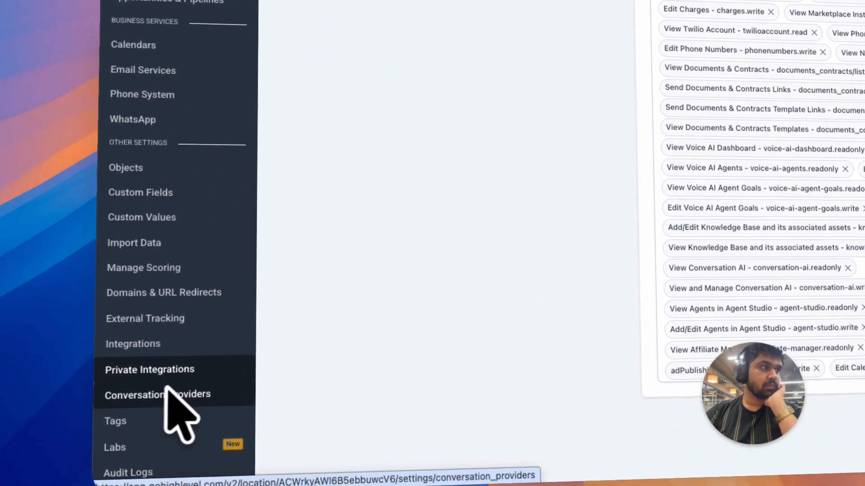
# - Open the second tu private integration and rotate its access token with the expire-later option
pyautogui.click(157, 376)
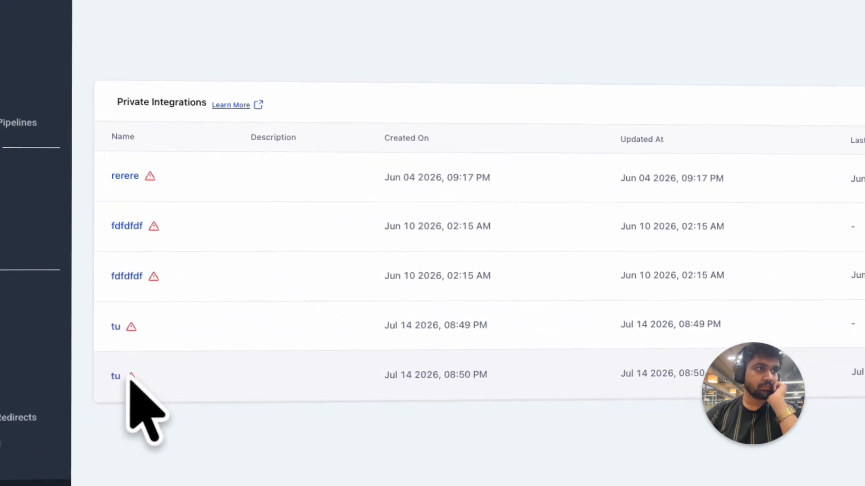
pyautogui.click(14, 382)
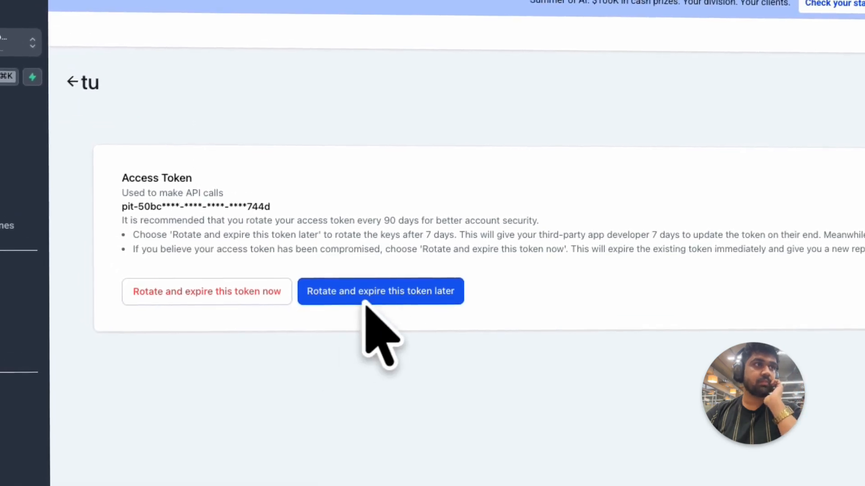
pyautogui.click(365, 295)
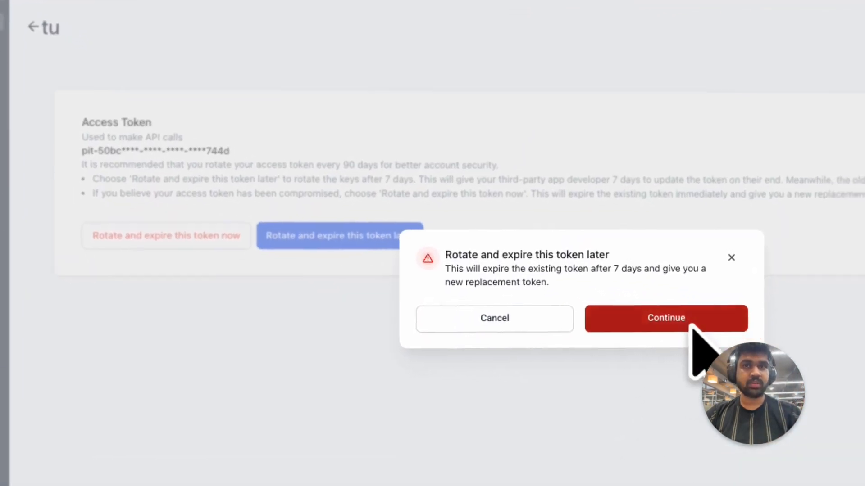
pyautogui.click(728, 374)
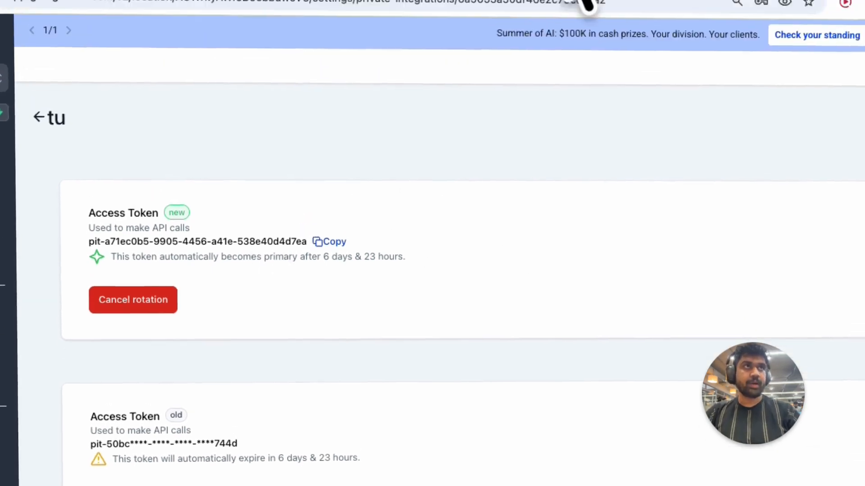
# - Continue the Tuco setup to the location ID step, then open the sub-account Business Profile to find its Location ID
pyautogui.click(536, 70)
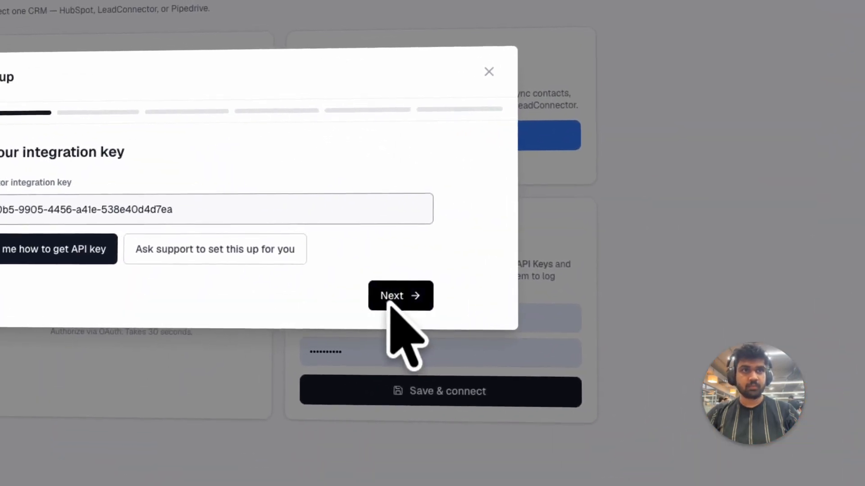
pyautogui.click(397, 297)
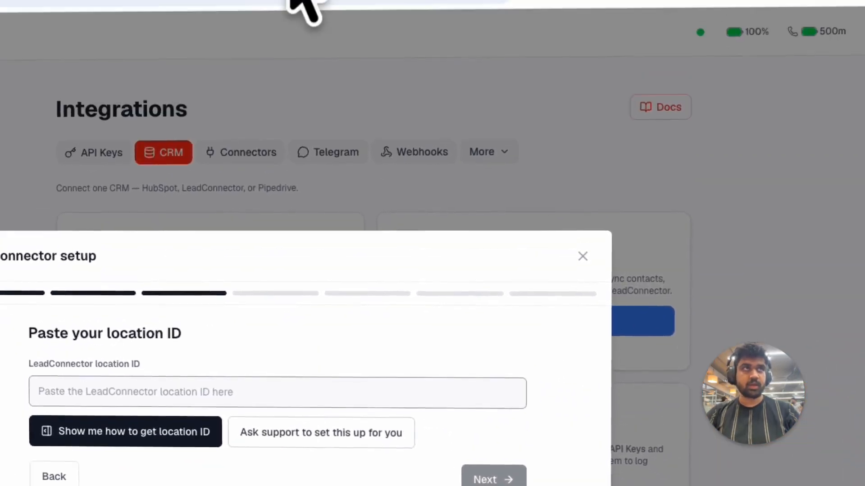
pyautogui.click(295, 69)
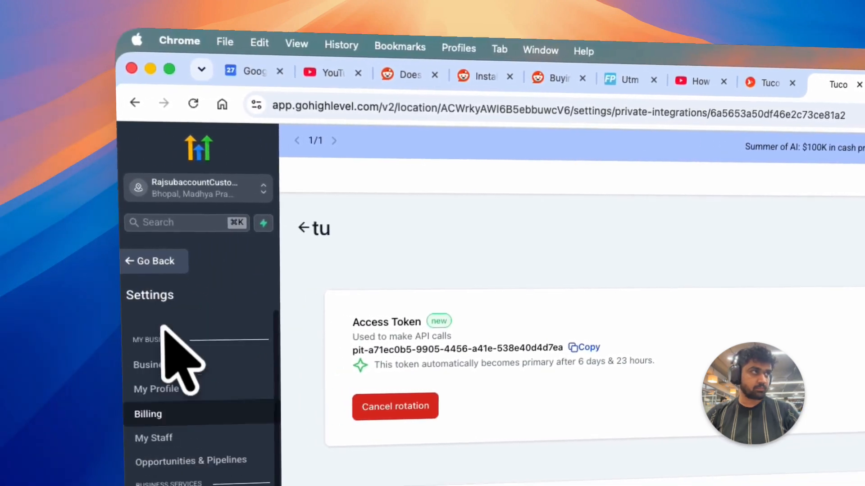
pyautogui.click(200, 364)
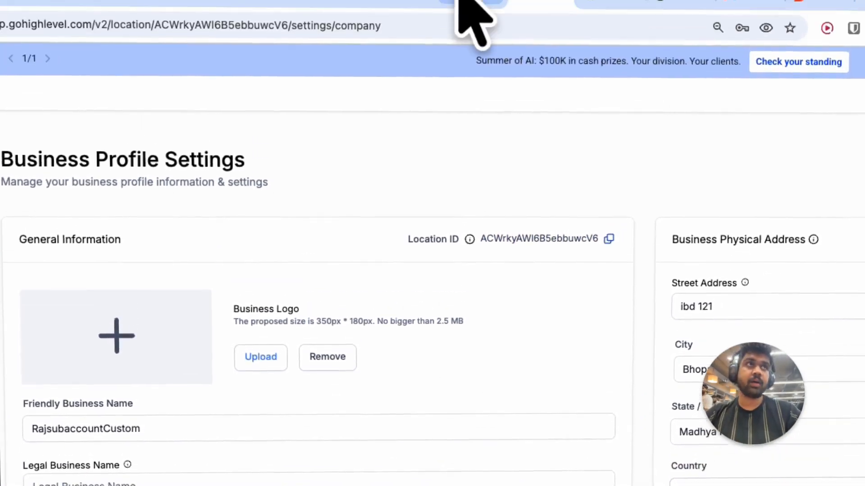
# - Paste the sub-account's Location ID into the LeadConnector setup and continue to the next step
pyautogui.click(455, 76)
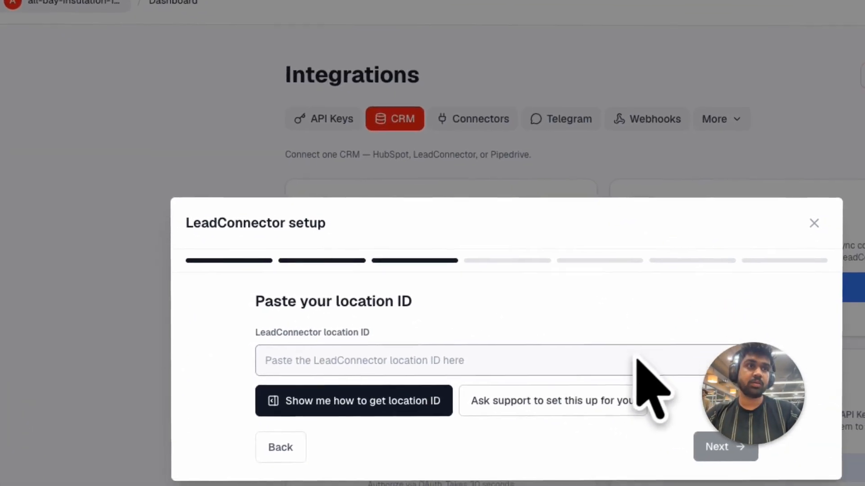
pyautogui.write('ACWrkyAWl6B5ebbuwcV6')
pyautogui.click(732, 448)
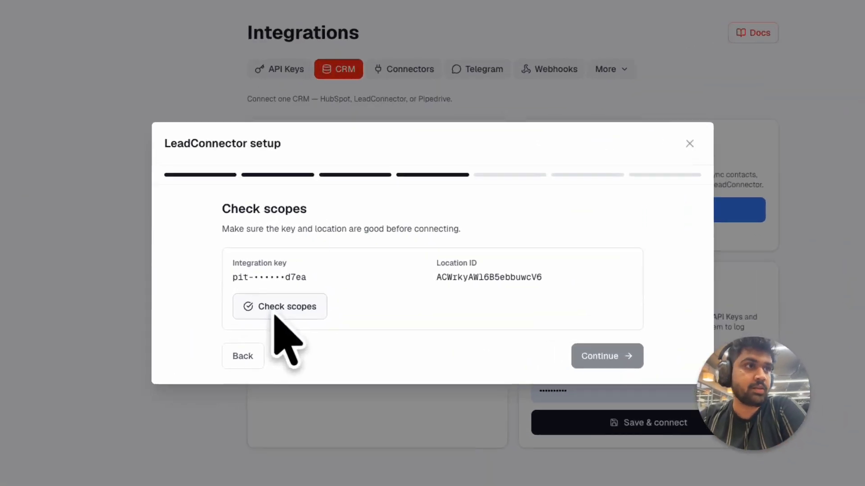
# - Check the integration scopes, continue, and connect LeadConnector to Tuco
pyautogui.click(339, 299)
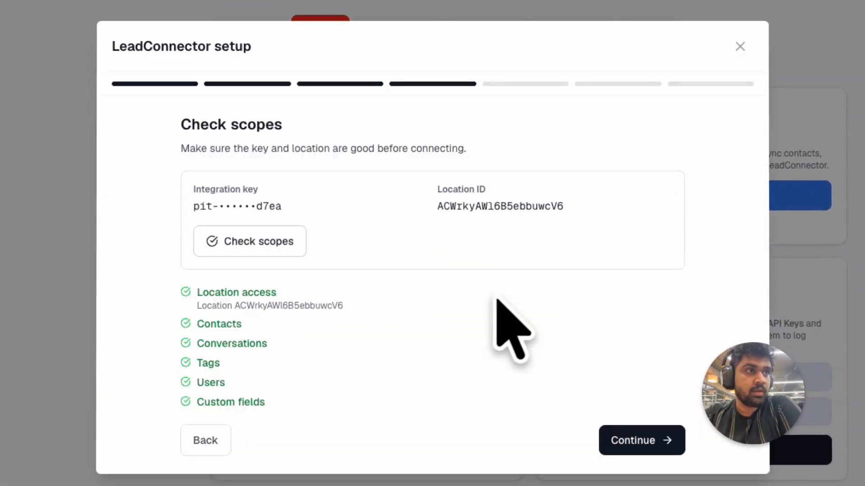
pyautogui.click(644, 381)
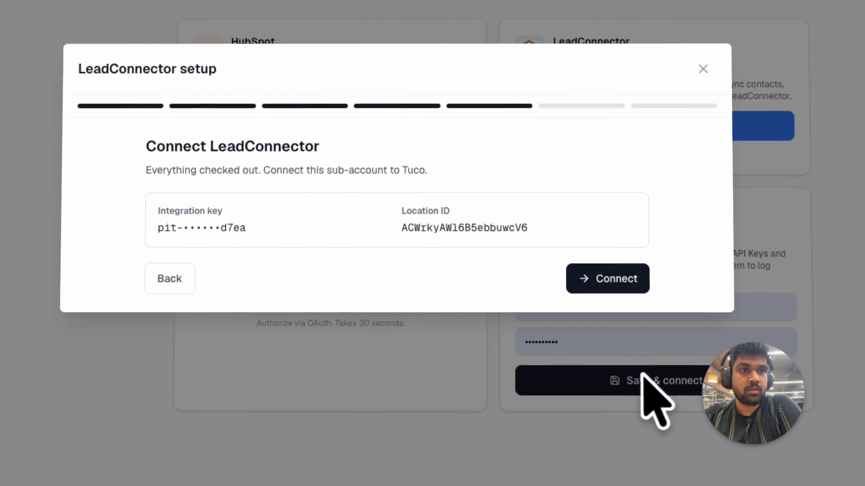
pyautogui.click(601, 284)
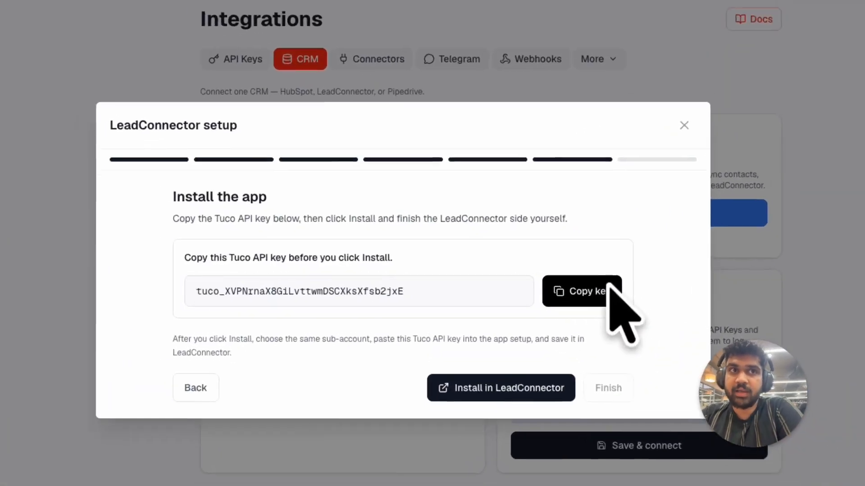
# - Copy the Tuco API key and launch the Install in LeadConnector page
pyautogui.click(545, 282)
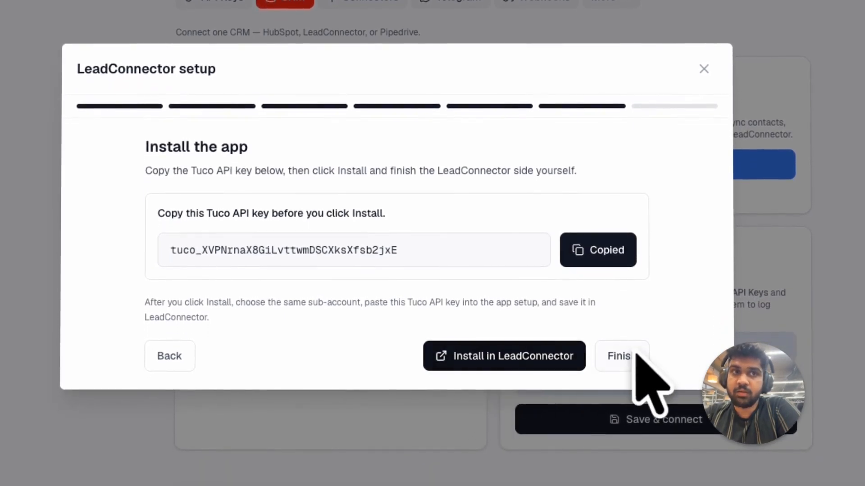
pyautogui.click(543, 364)
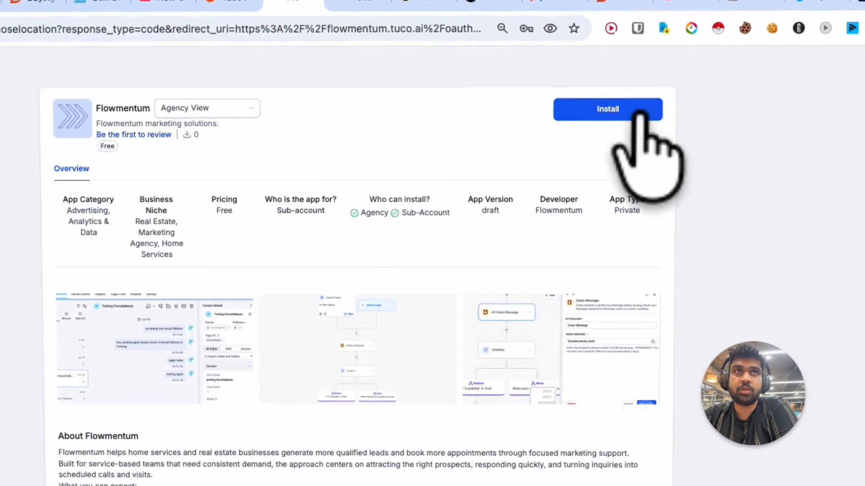
# - Start installing the Flowmentum app and sign in to HighLevel using the sub-account owner's saved credentials
pyautogui.click(578, 118)
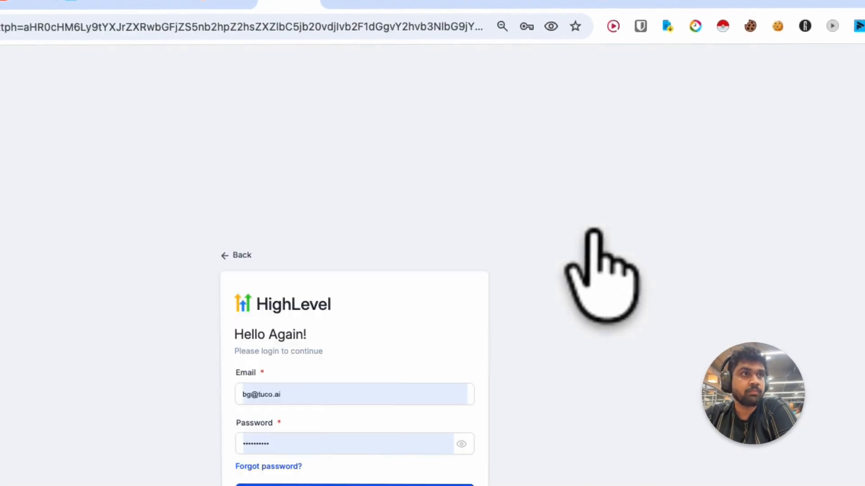
pyautogui.click(355, 401)
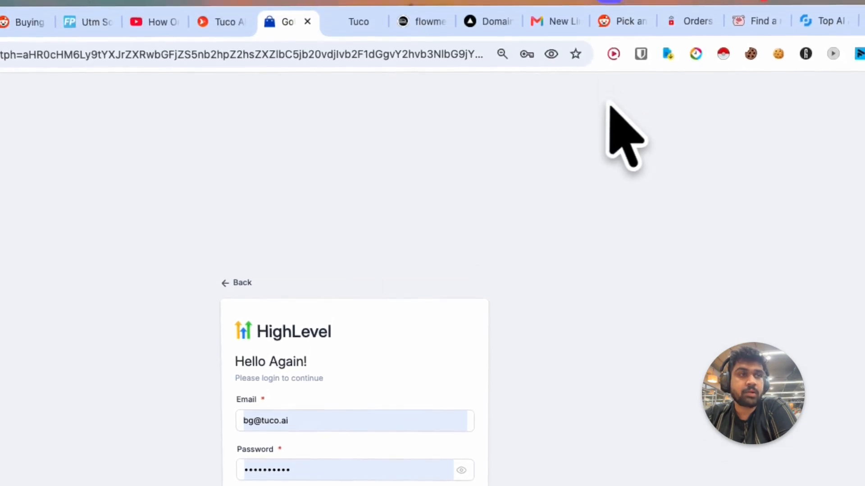
pyautogui.click(354, 5)
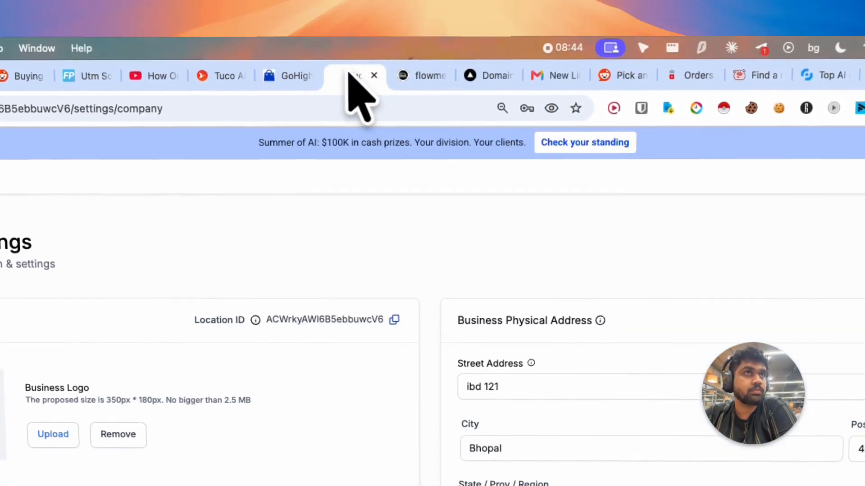
pyautogui.click(778, 190)
pyautogui.click(778, 190)
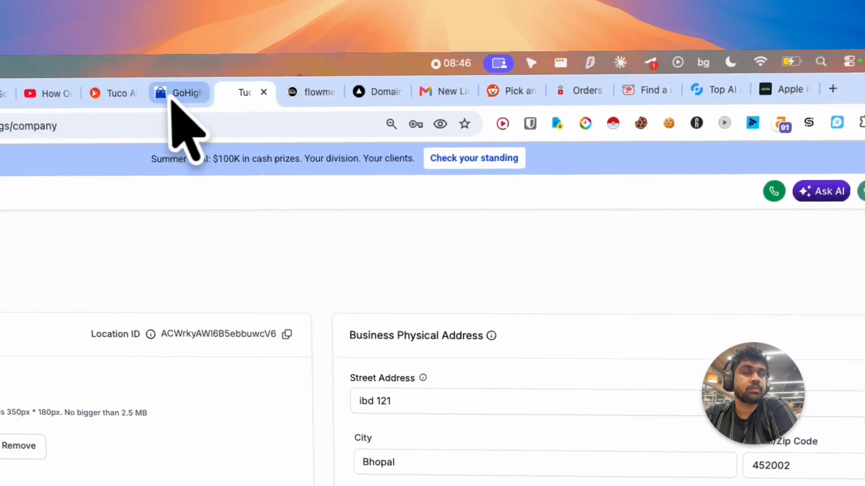
pyautogui.click(10, 98)
pyautogui.doubleClick(362, 466)
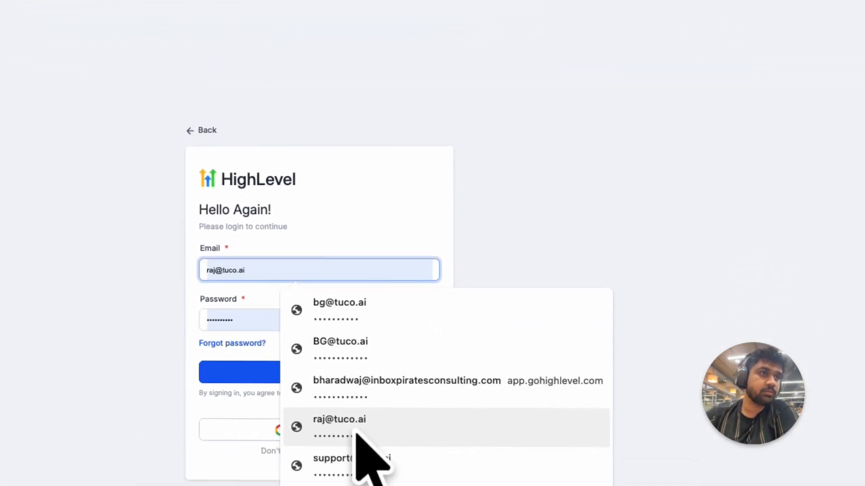
pyautogui.click(355, 426)
pyautogui.click(358, 323)
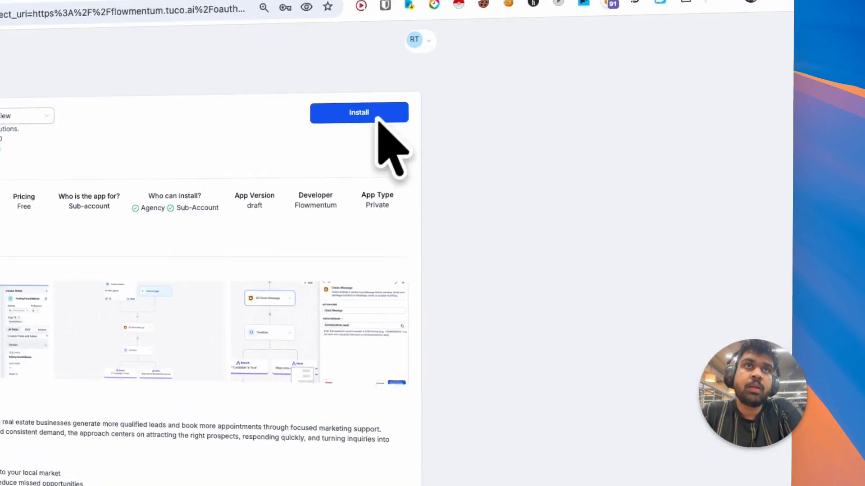
# - Proceed to install the private app for the RajsubaccountCustom sub-account and review the requested permissions
pyautogui.click(571, 136)
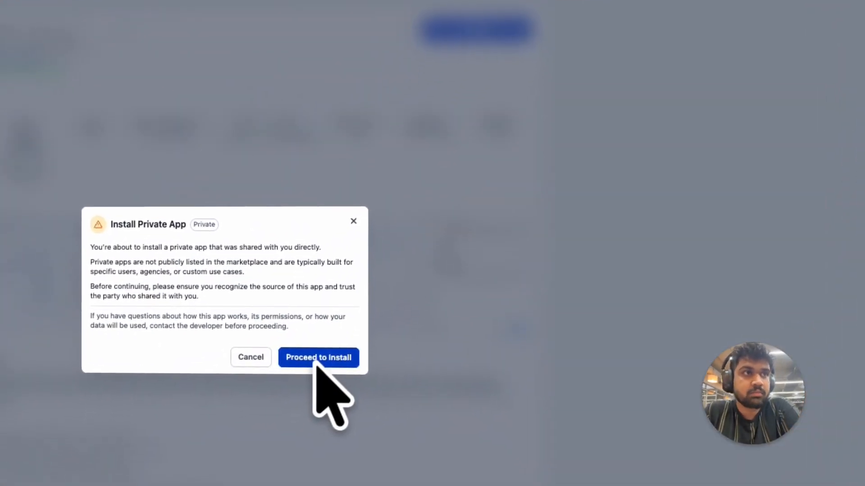
pyautogui.click(312, 383)
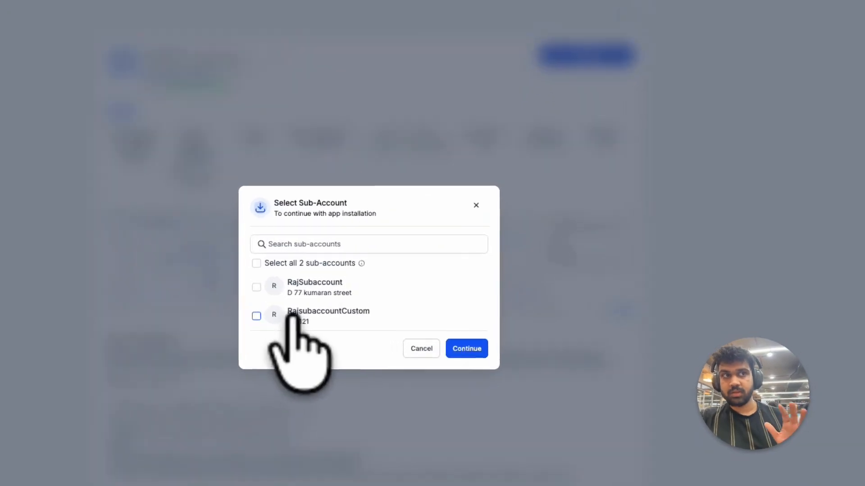
pyautogui.click(386, 290)
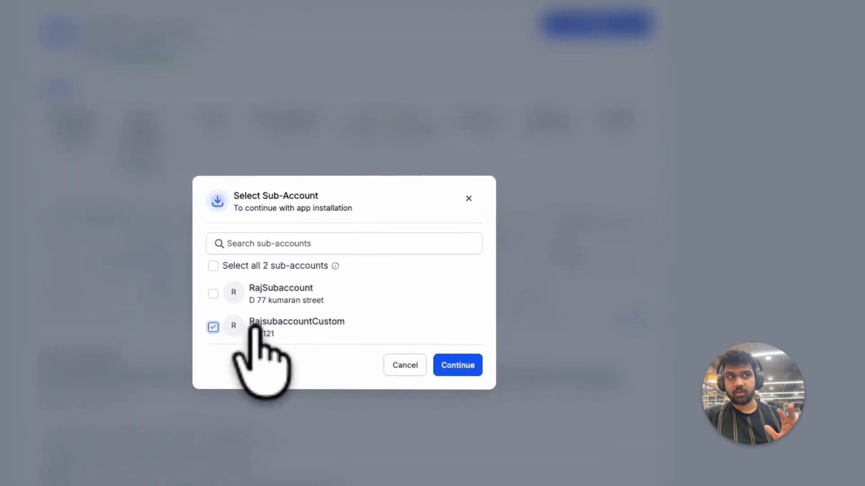
pyautogui.click(443, 360)
pyautogui.scroll(-10, 455, 396)
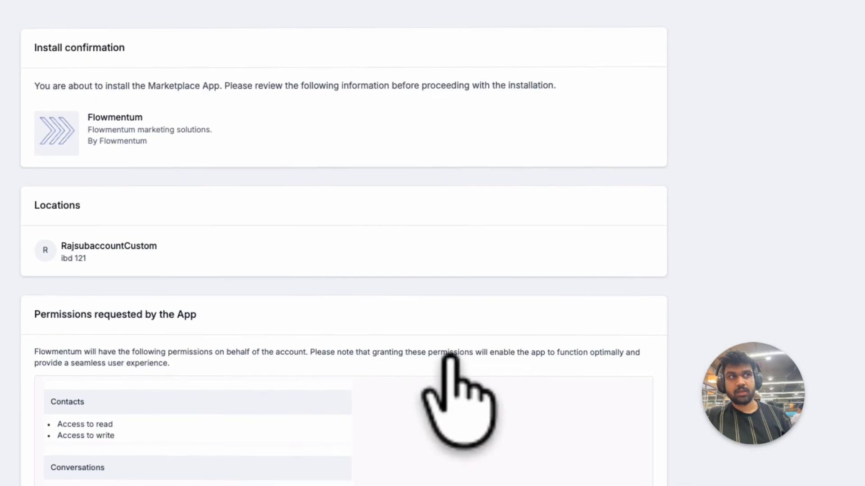
pyautogui.scroll(4, 464, 387)
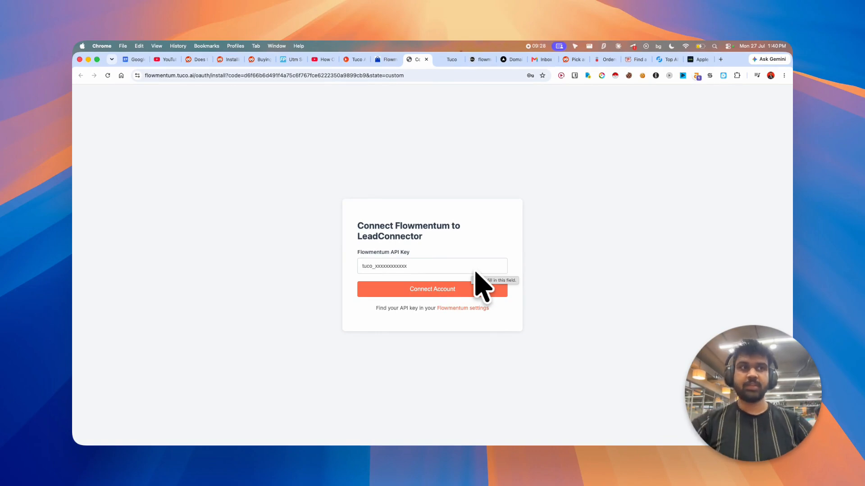
# - Paste the Tuco API key into the Flowmentum API Key field and connect the account
pyautogui.click(441, 269)
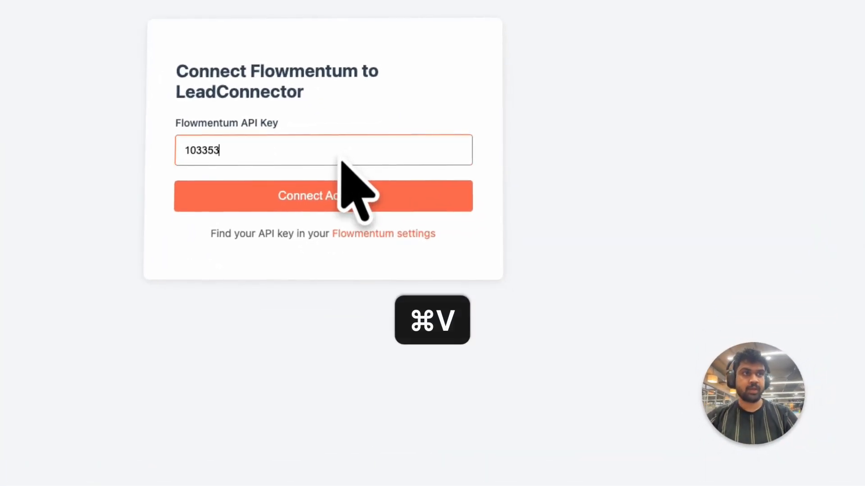
pyautogui.hotkey('alt', 'space')
pyautogui.press('Down')
pyautogui.press('Return')
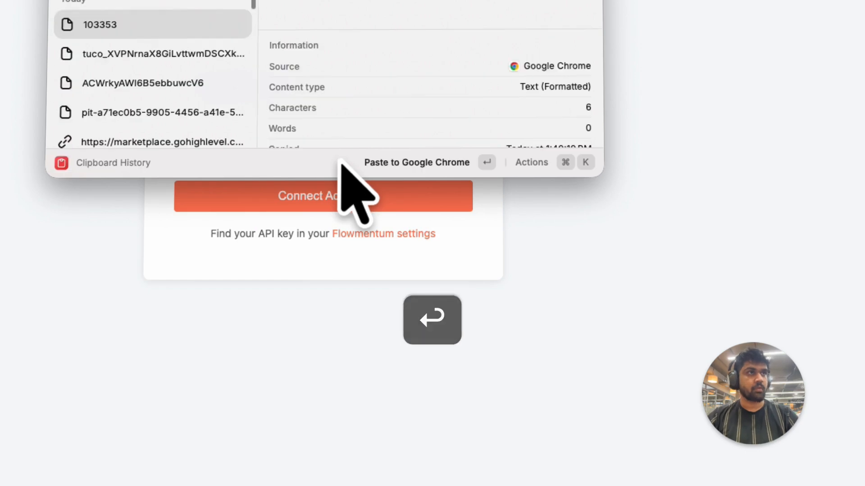
pyautogui.press('Down')
pyautogui.press('Return')
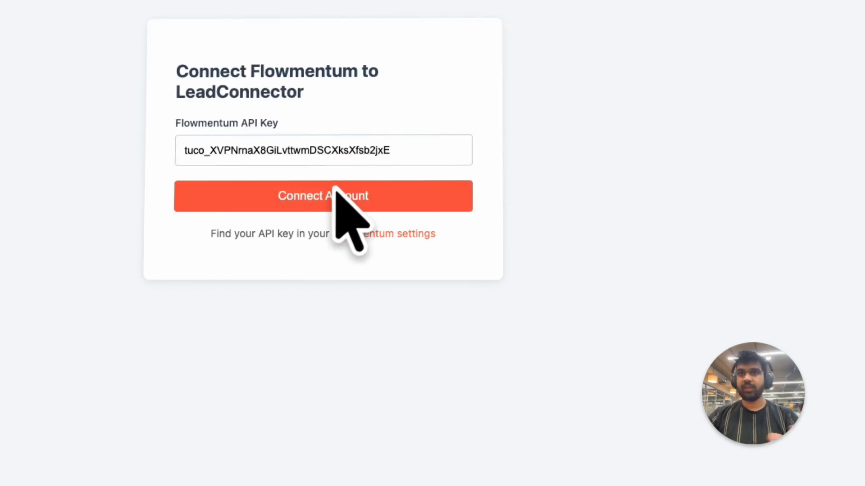
pyautogui.click(336, 195)
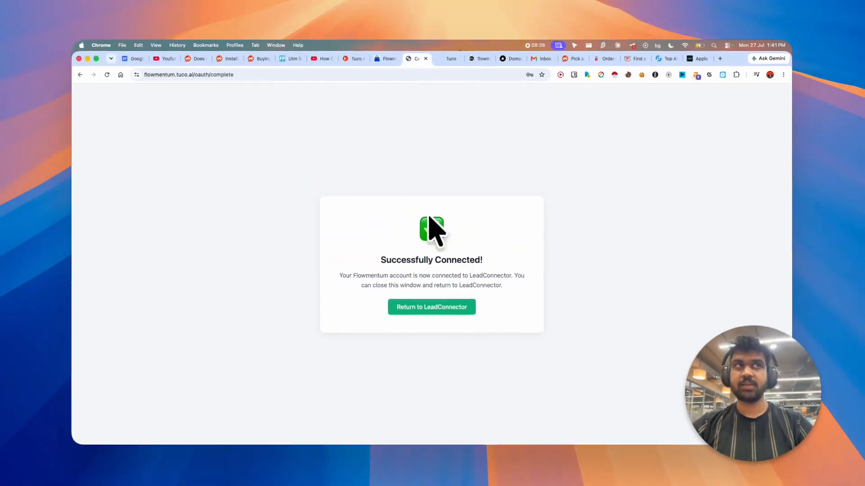
# - Open the sub-account's App Marketplace installed apps list
pyautogui.click(434, 61)
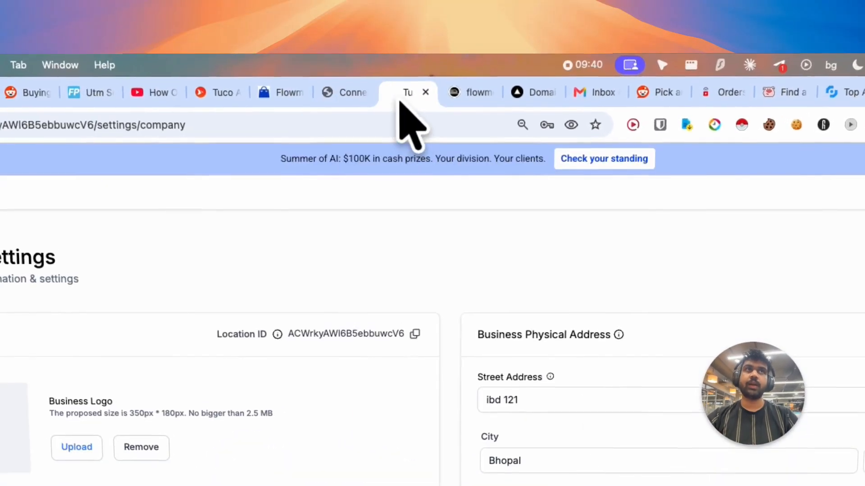
pyautogui.click(72, 280)
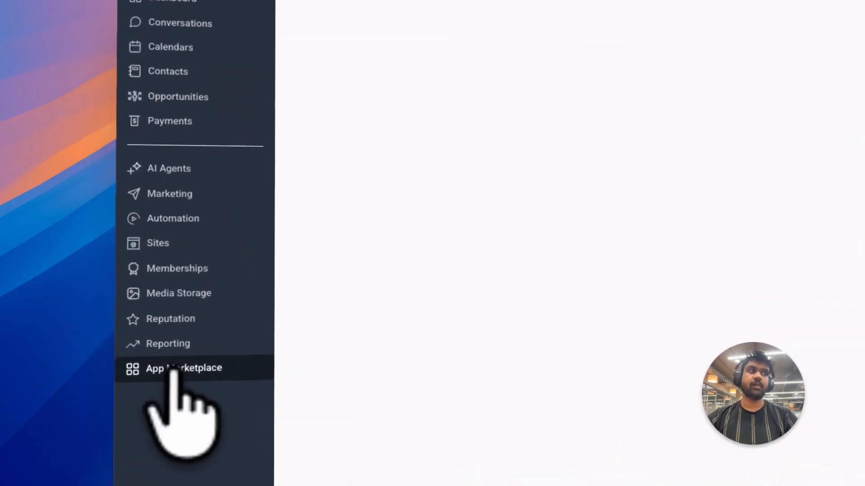
pyautogui.click(396, 2)
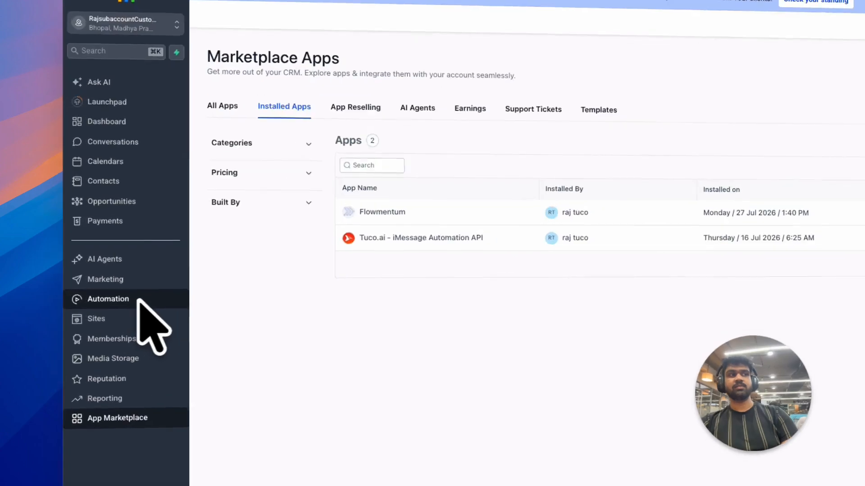
# - Create a new automation workflow and name it send-imessage-tuco-whitelabel
pyautogui.click(118, 287)
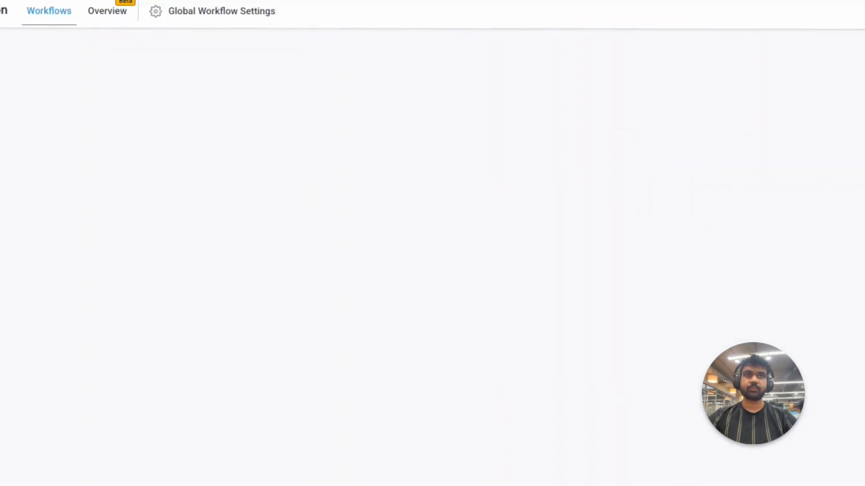
pyautogui.click(739, 162)
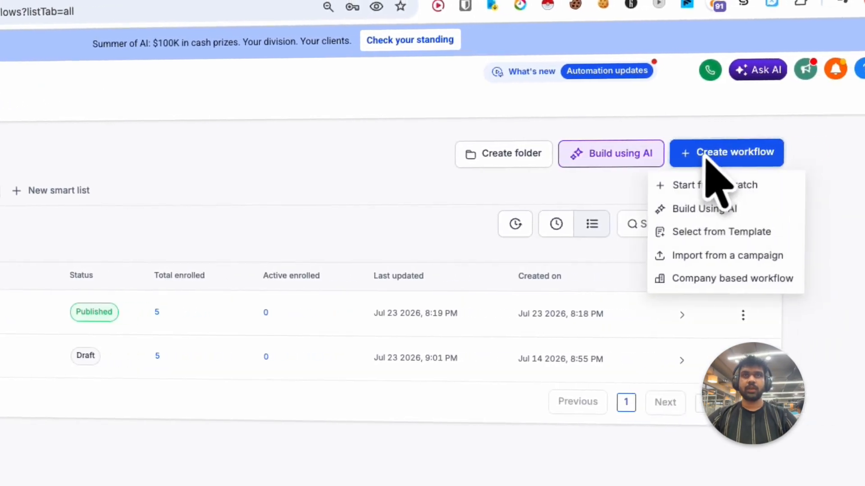
pyautogui.click(698, 186)
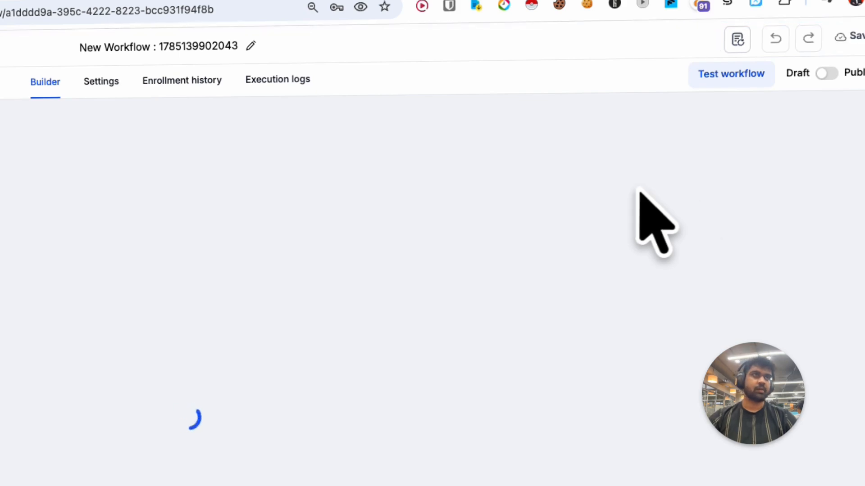
pyautogui.click(250, 45)
pyautogui.write('send-')
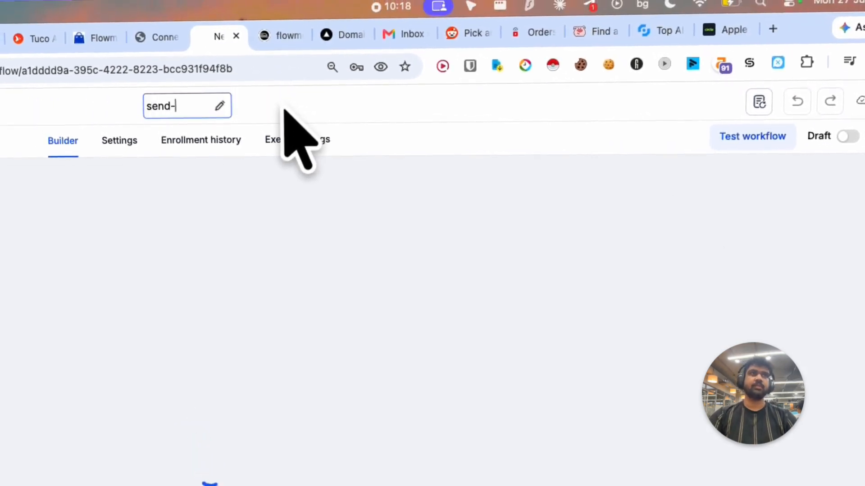
pyautogui.write('imessage-f')
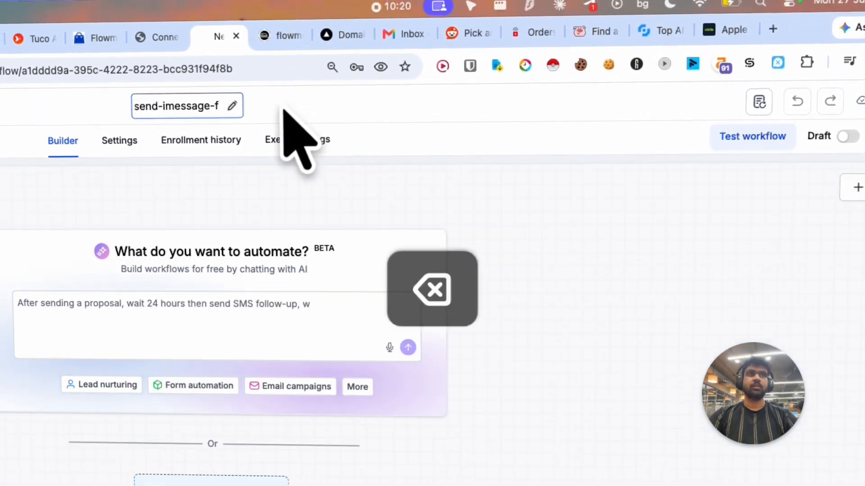
pyautogui.press('BackSpace')
pyautogui.write('tuco-whitelabel')
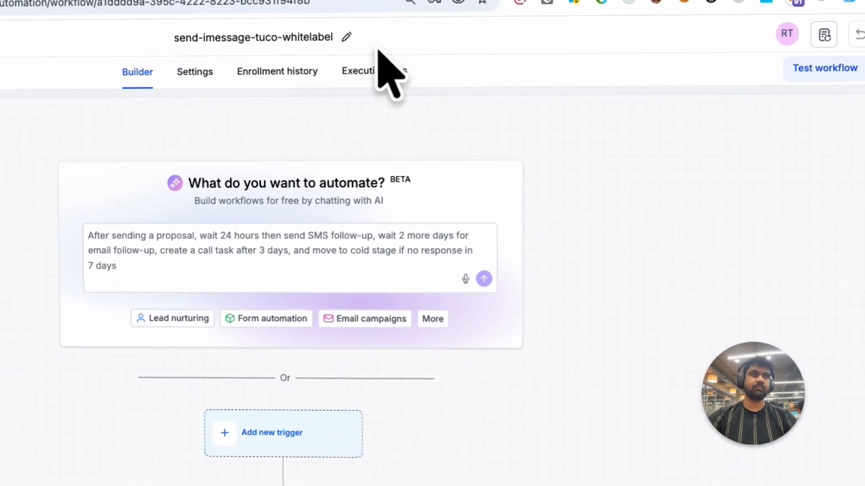
# - Add a Contact created trigger to the workflow
pyautogui.write('contact')
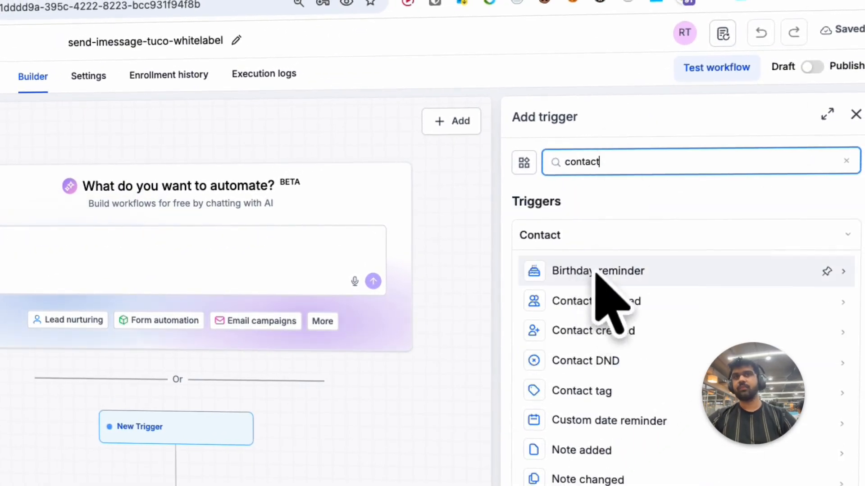
pyautogui.press('super+a')
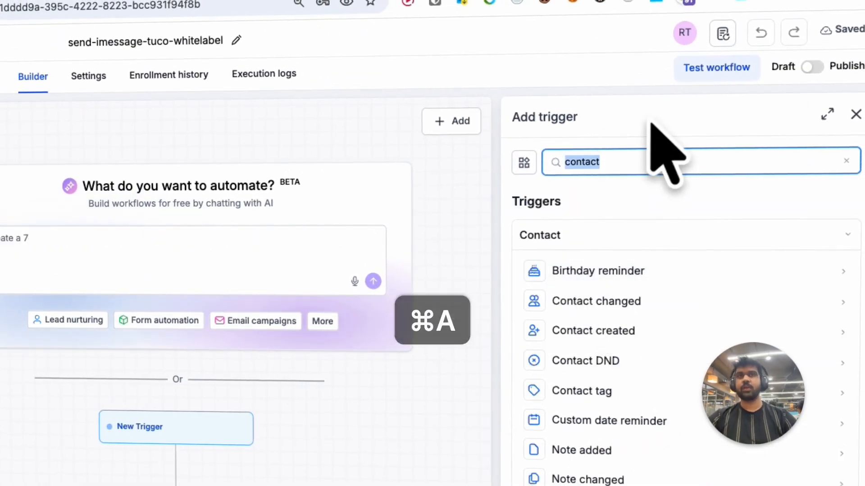
pyautogui.press('BackSpace')
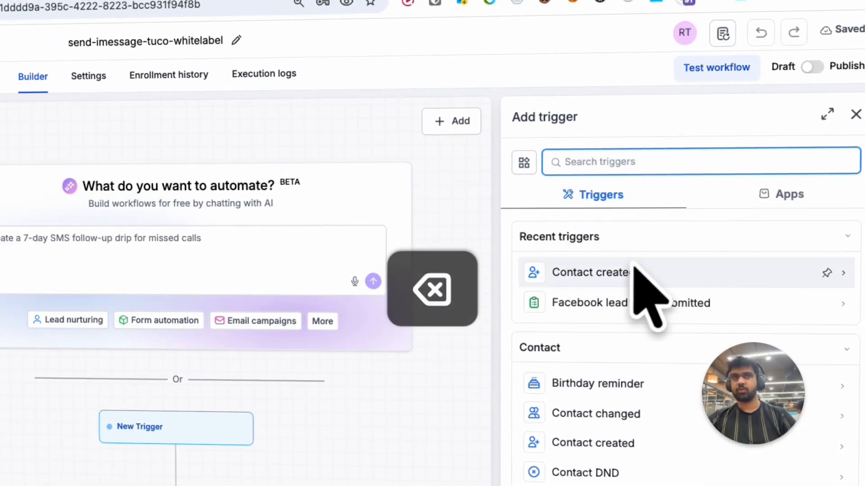
pyautogui.click(634, 270)
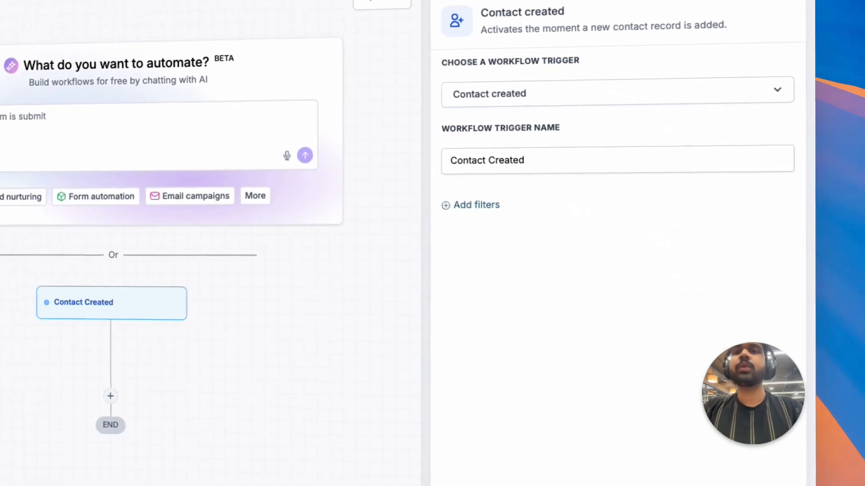
pyautogui.click(750, 407)
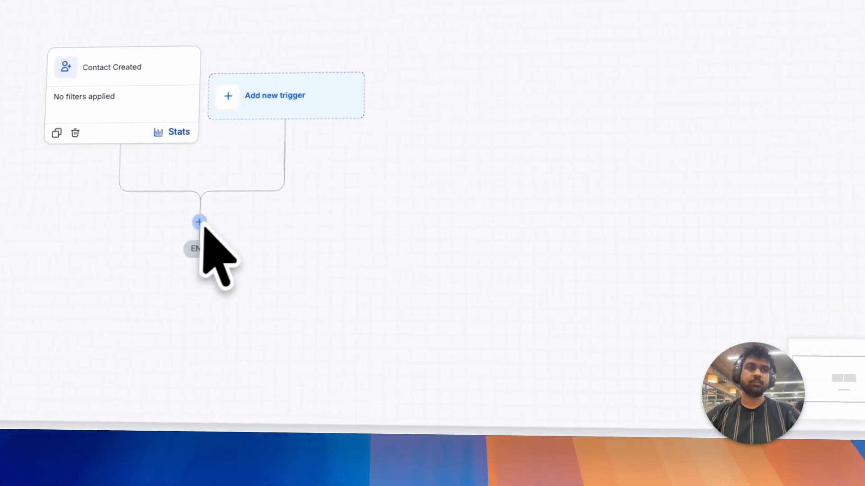
# - Add a Flowmentum Check iMessage action after the trigger, keeping {{contact.phone_raw}} as the phone number, and save it
pyautogui.click(79, 246)
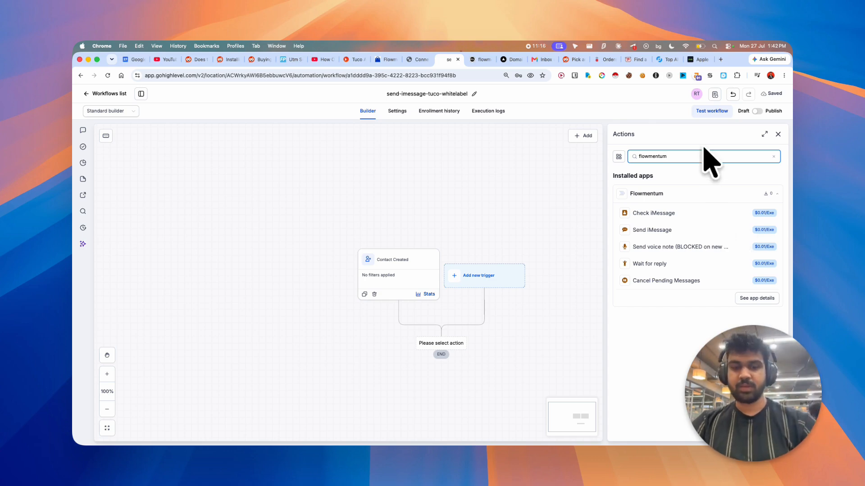
pyautogui.press('super+a')
pyautogui.write('we')
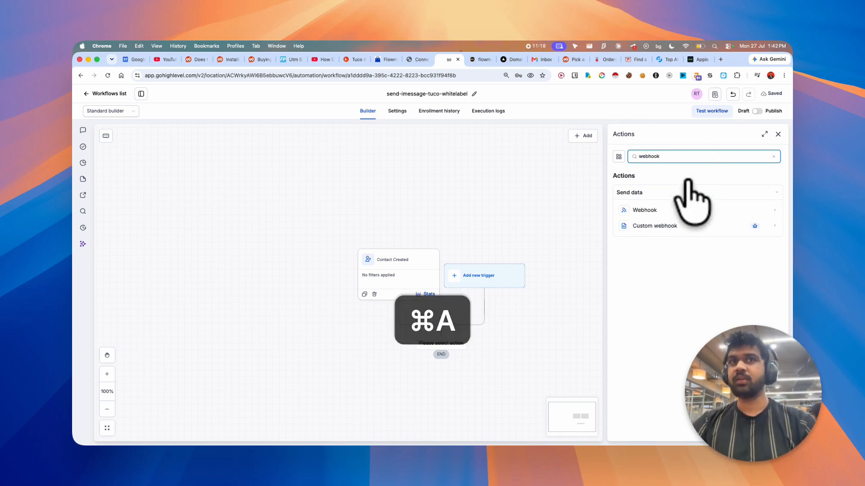
pyautogui.press('BackSpace')
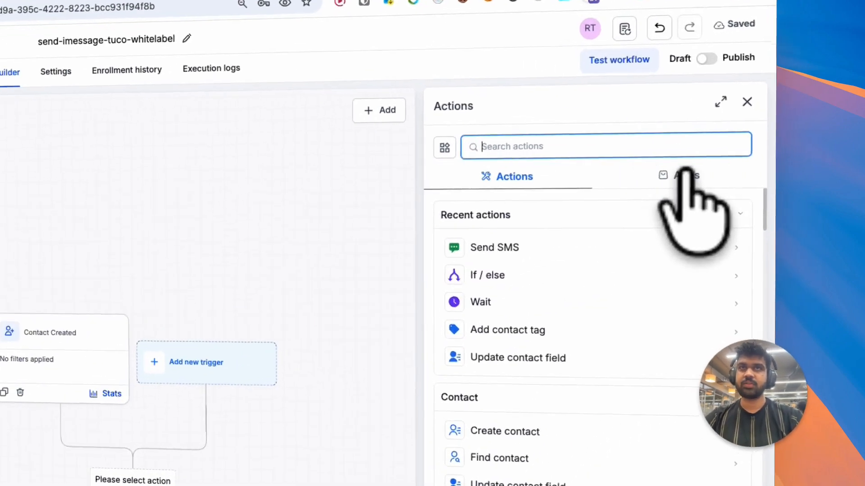
pyautogui.click(744, 173)
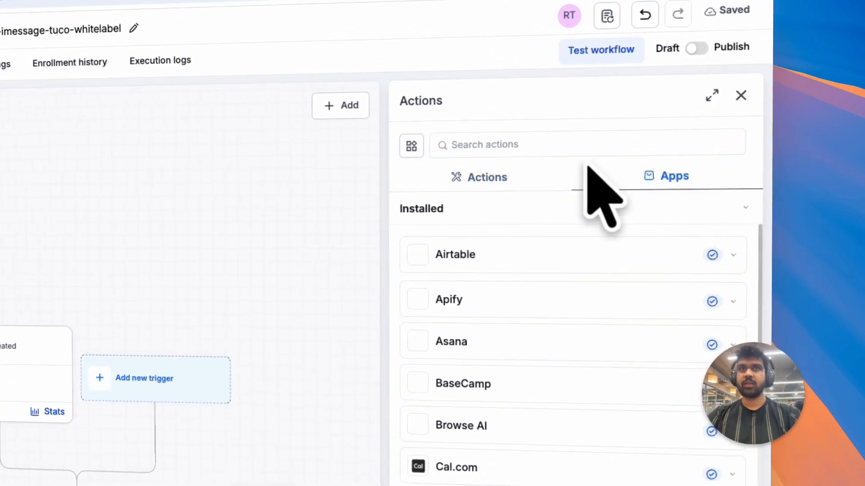
pyautogui.click(703, 162)
pyautogui.write('f')
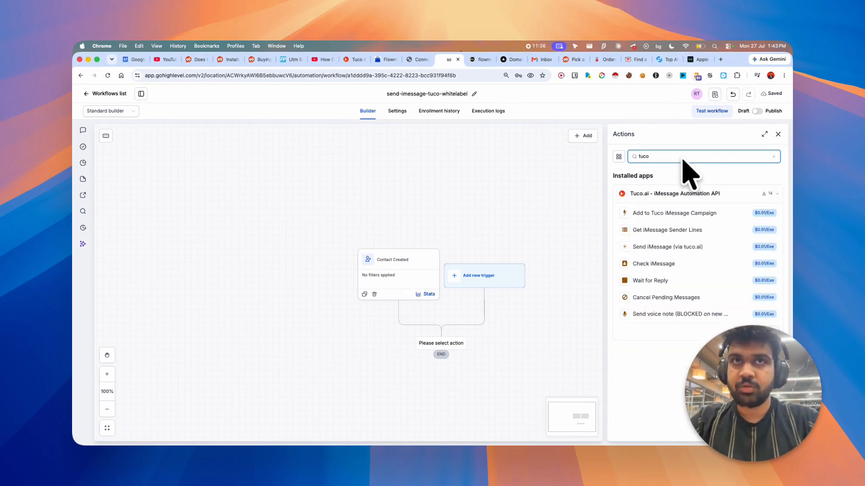
pyautogui.press('BackSpace')
pyautogui.press('BackSpace')
pyautogui.press('BackSpace')
pyautogui.press('BackSpace')
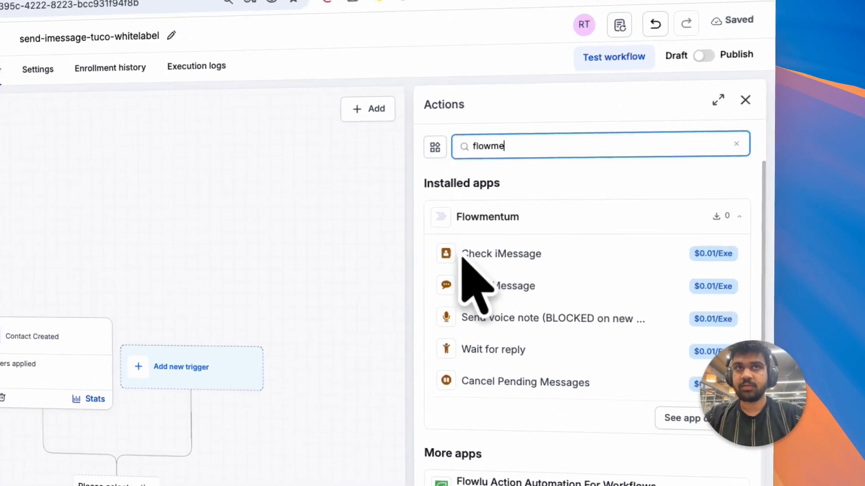
pyautogui.moveTo(632, 214); pyautogui.dragTo(668, 213)
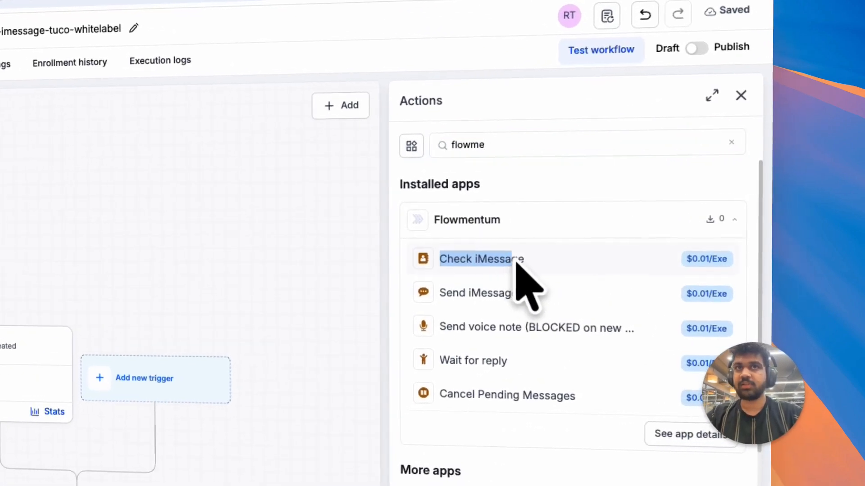
pyautogui.click(517, 265)
pyautogui.scroll(-2, 594, 451)
pyautogui.scroll(-2, 586, 405)
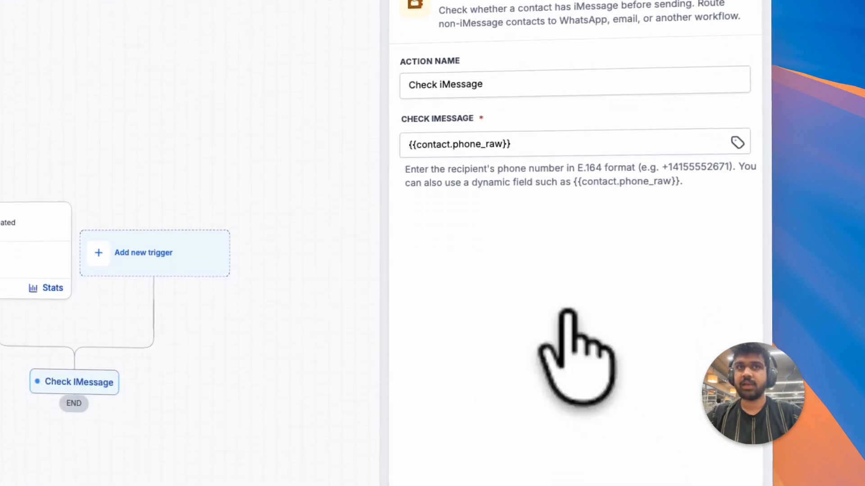
pyautogui.moveTo(417, 148); pyautogui.dragTo(518, 152)
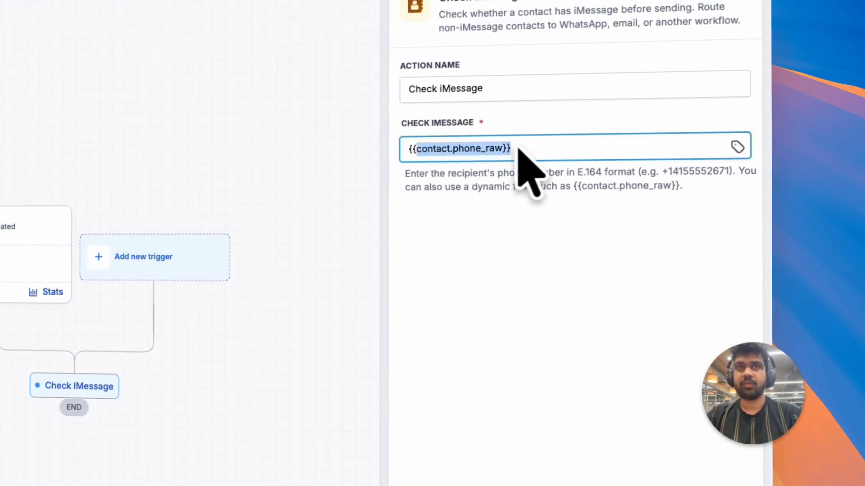
pyautogui.scroll(-3, 684, 405)
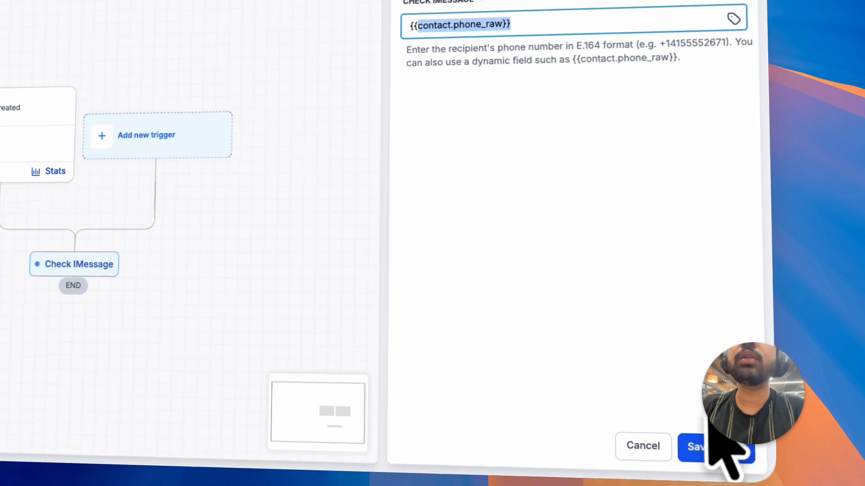
pyautogui.click(712, 482)
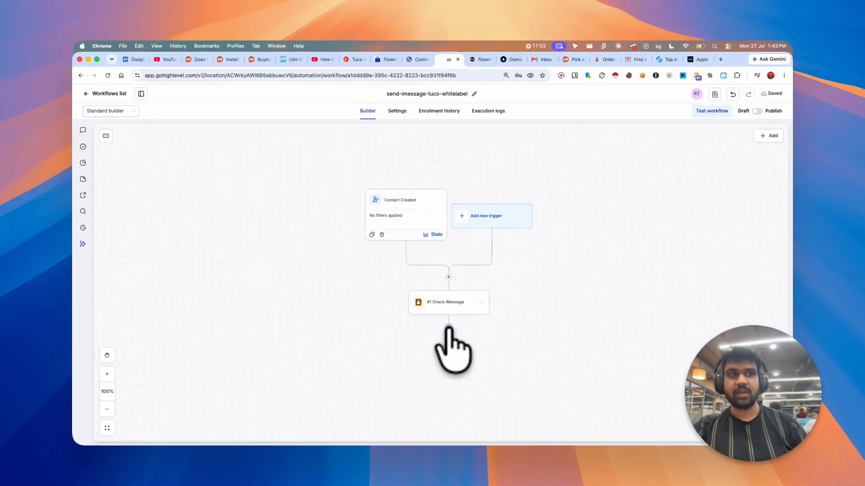
# - Add an If/else condition after Check iMessage with a branch where the Check iMessage Available field is True, and save it
pyautogui.click(449, 326)
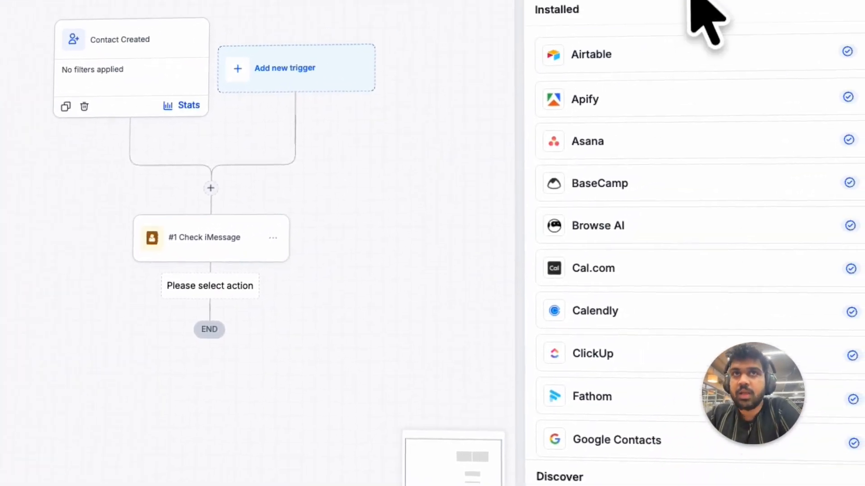
pyautogui.click(648, 122)
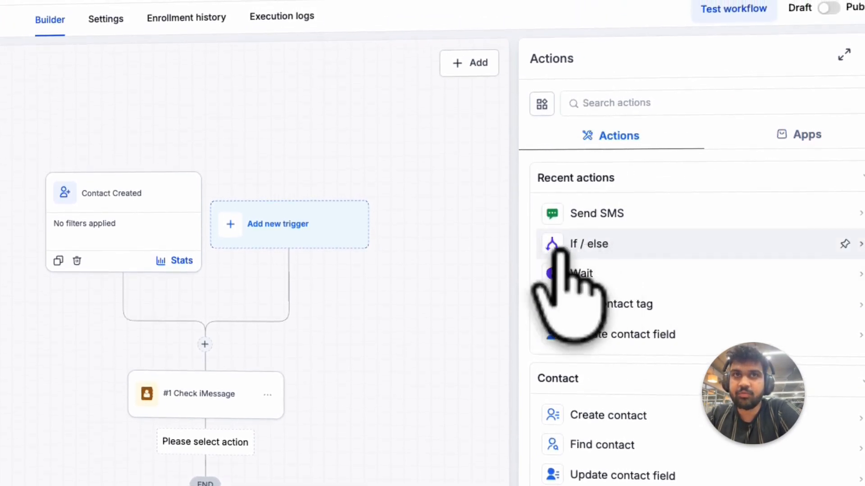
pyautogui.click(615, 246)
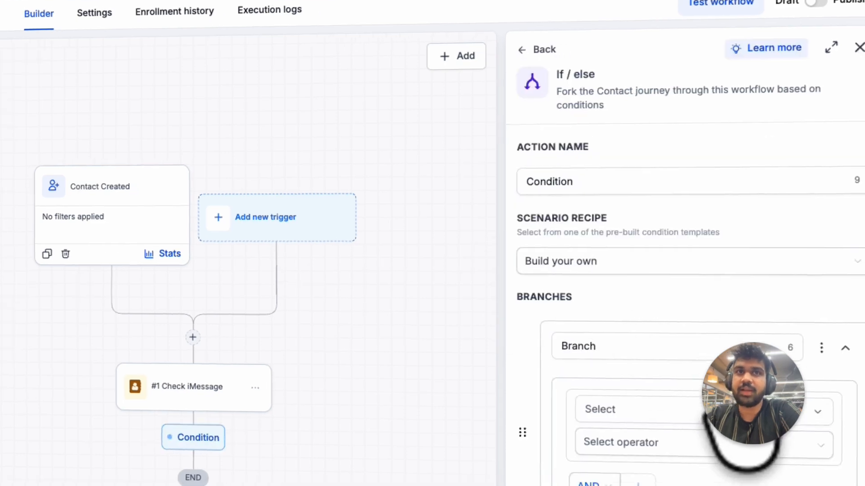
pyautogui.scroll(-2, 645, 374)
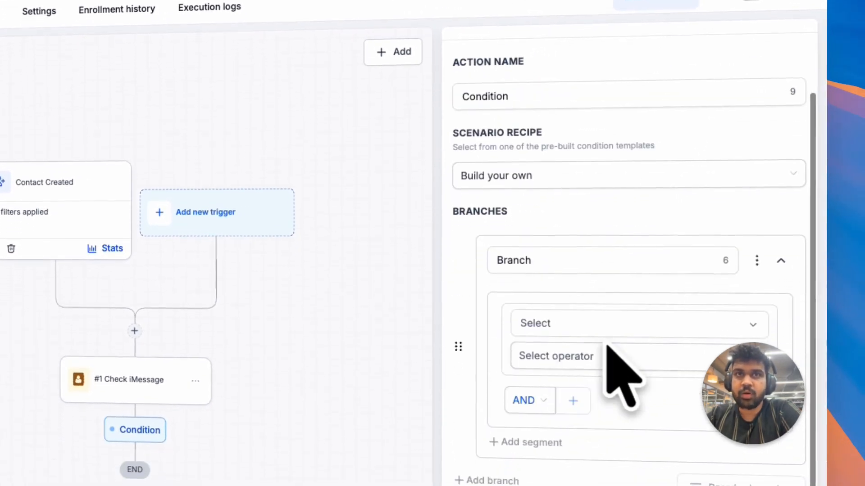
pyautogui.click(518, 325)
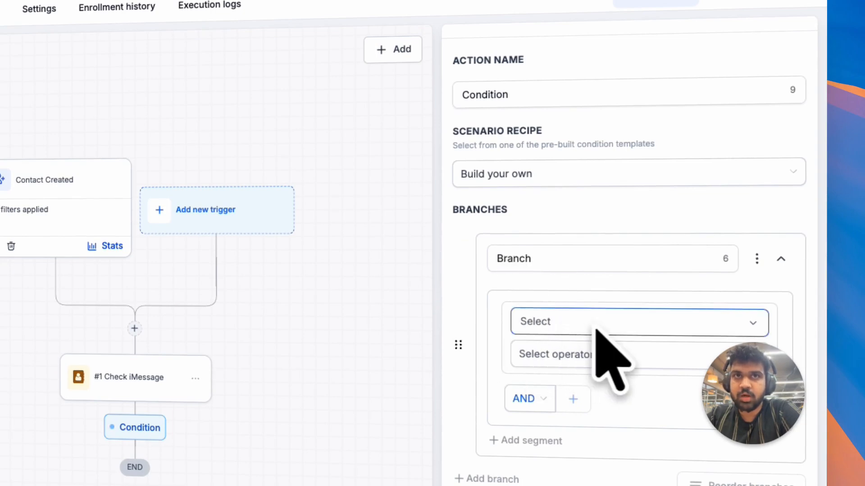
pyautogui.click(596, 330)
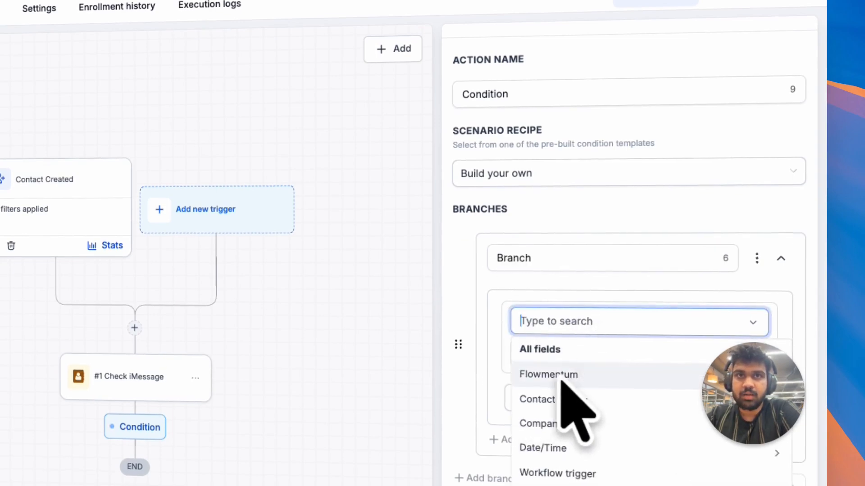
pyautogui.click(529, 375)
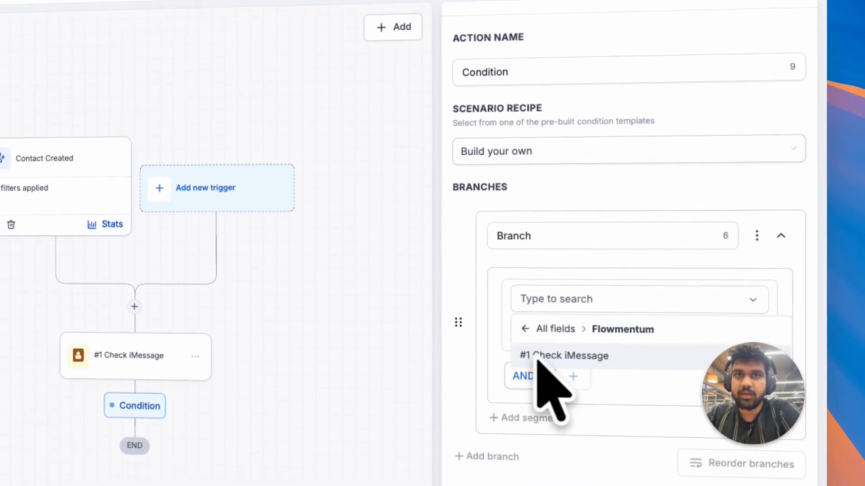
pyautogui.click(603, 355)
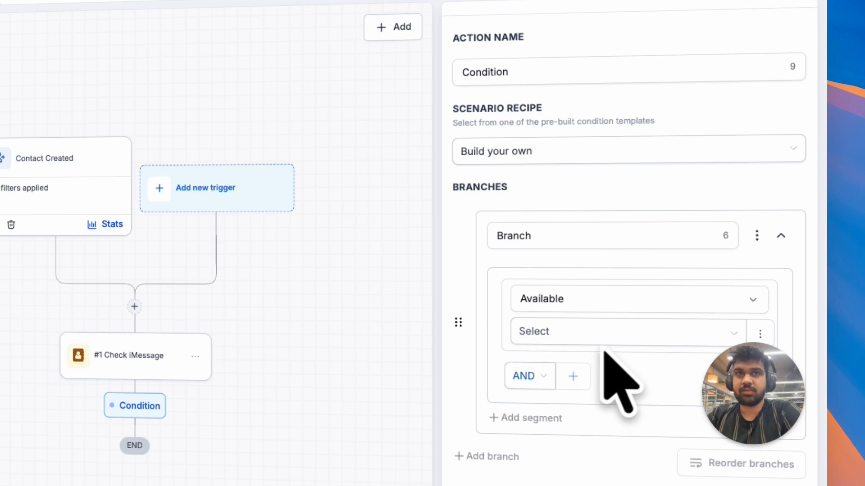
pyautogui.click(598, 337)
pyautogui.click(586, 362)
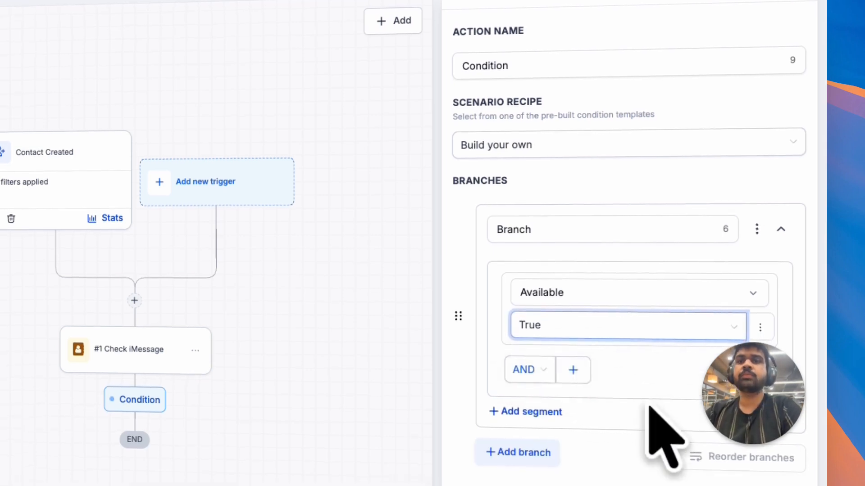
pyautogui.click(733, 420)
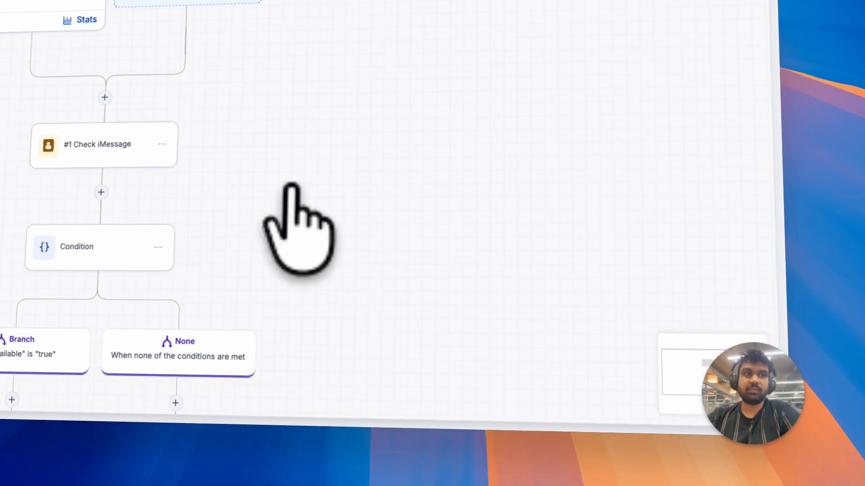
# - Open the Tuco Lines page and review the sender line's daily new, sent and check limits
pyautogui.scroll(-3, 288, 180)
pyautogui.scroll(-3, 232, 179)
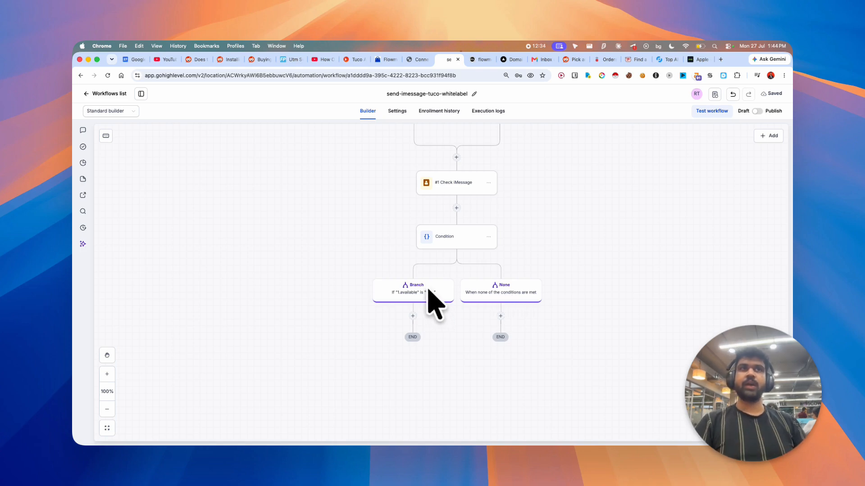
pyautogui.click(356, 59)
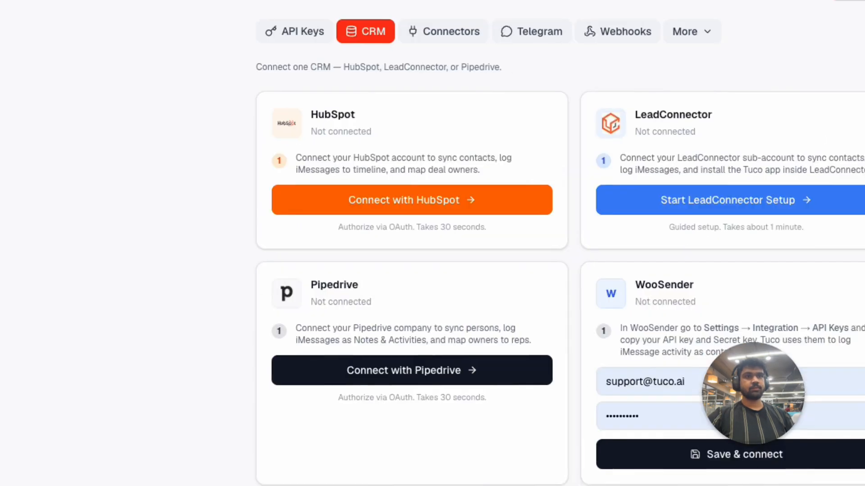
pyautogui.click(108, 241)
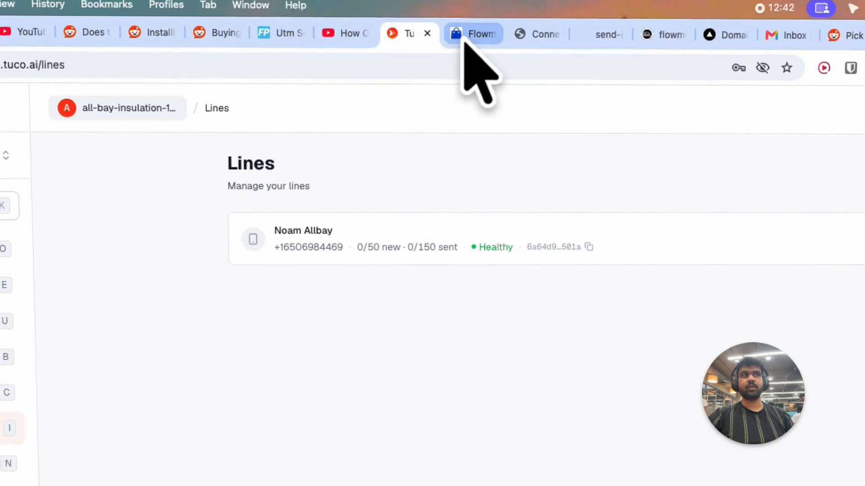
pyautogui.scroll(5, 481, 253)
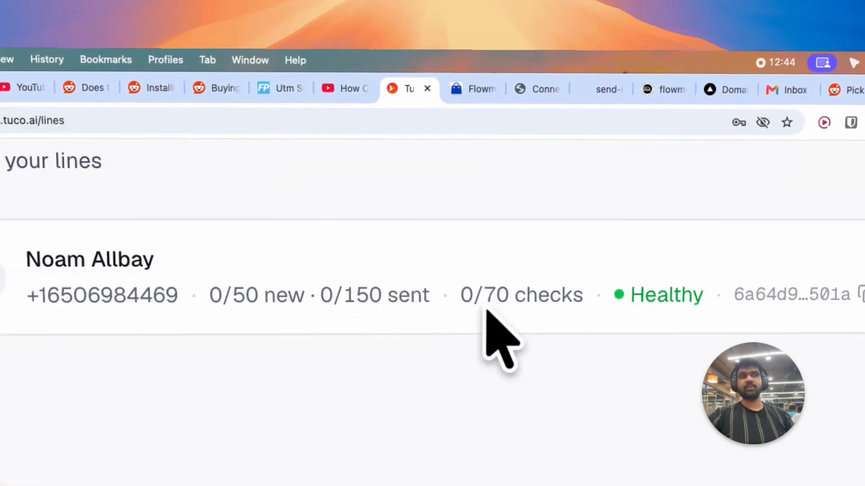
pyautogui.moveTo(471, 298); pyautogui.dragTo(586, 297)
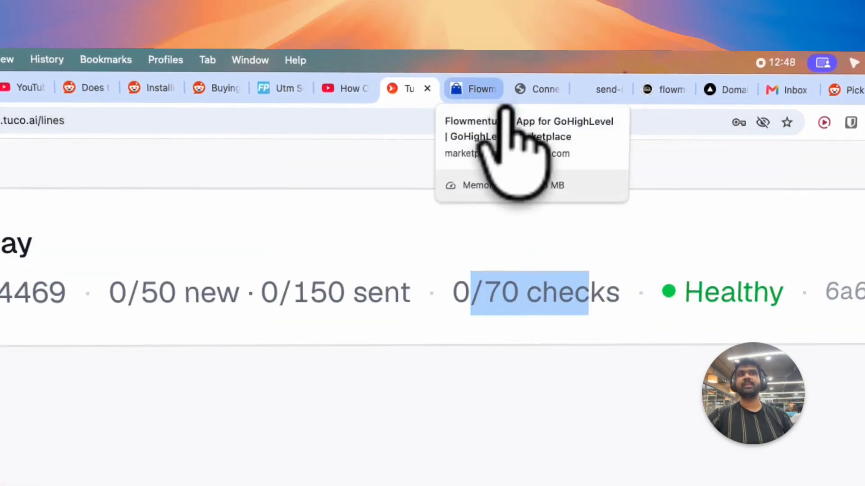
# - Add a Flowmentum Send iMessage action under the branch where Available is true
pyautogui.click(607, 103)
pyautogui.scroll(-3, 550, 451)
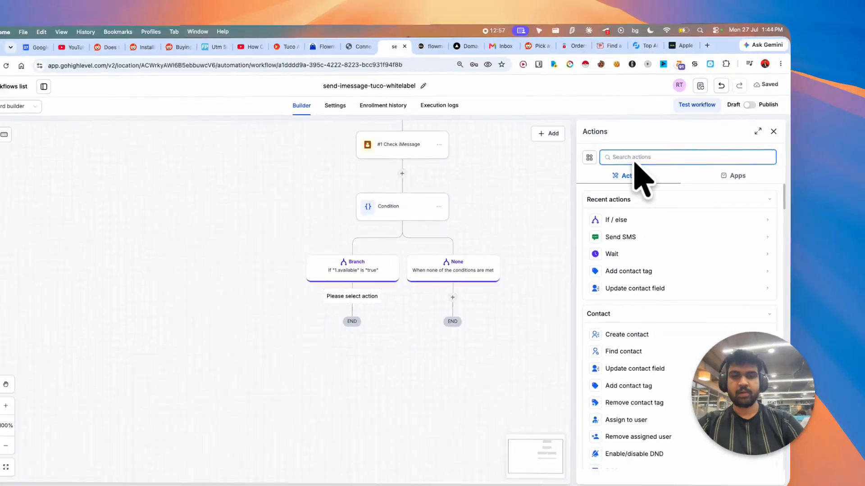
pyautogui.write('flow')
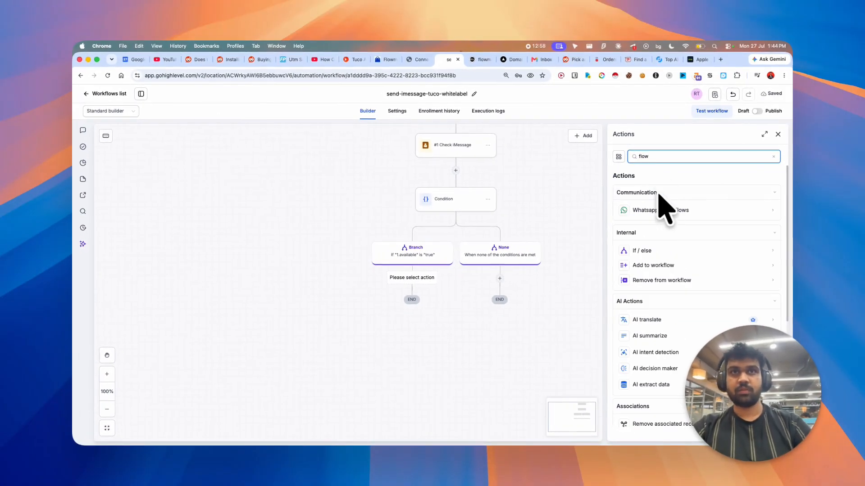
pyautogui.press('BackSpace')
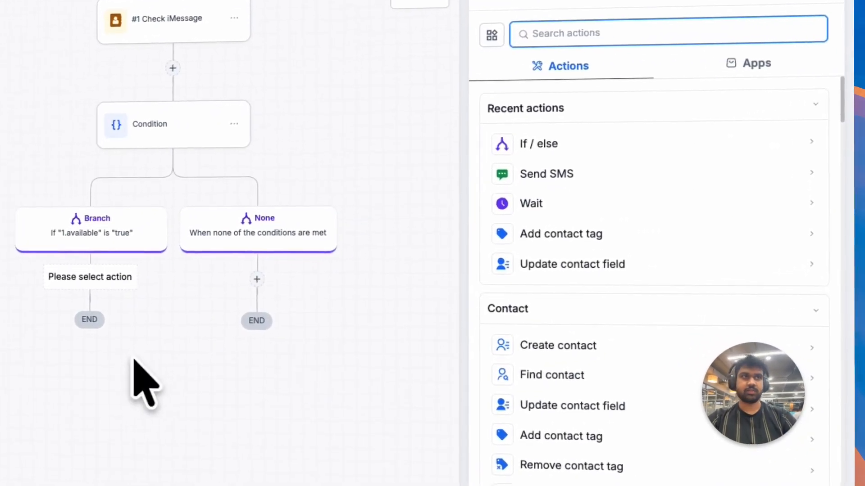
pyautogui.click(732, 115)
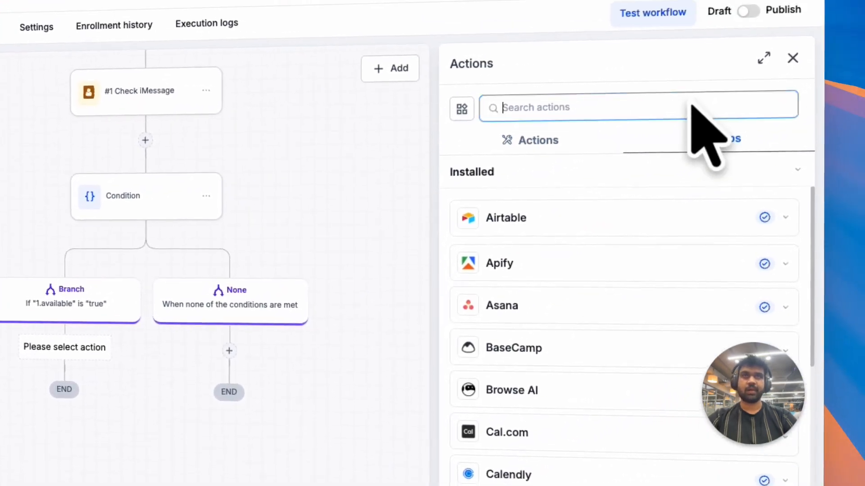
pyautogui.write('flowmentum')
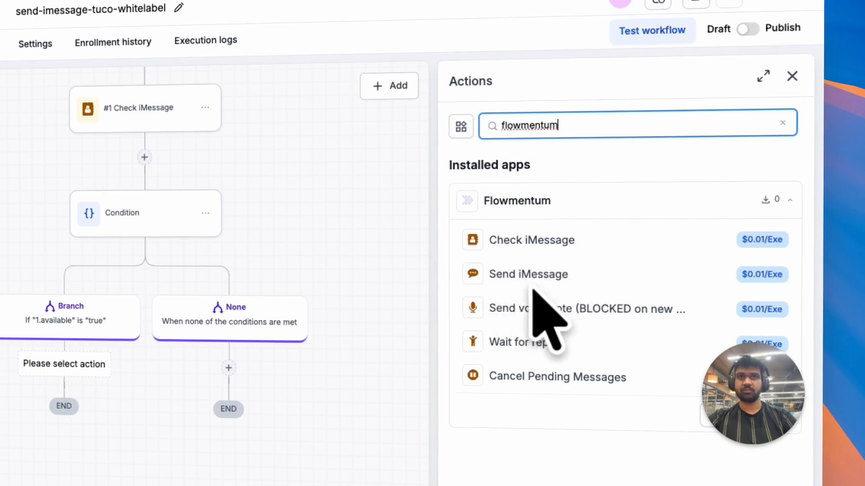
pyautogui.click(527, 282)
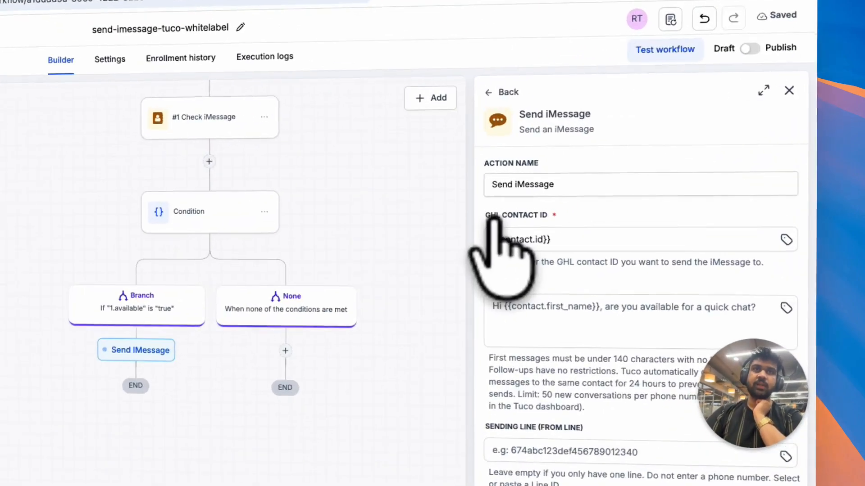
# - Set the Send iMessage message to "Hi{{contact.name}}" by inserting the contact's Full Name custom value after "Hi"
pyautogui.moveTo(616, 202); pyautogui.dragTo(648, 203)
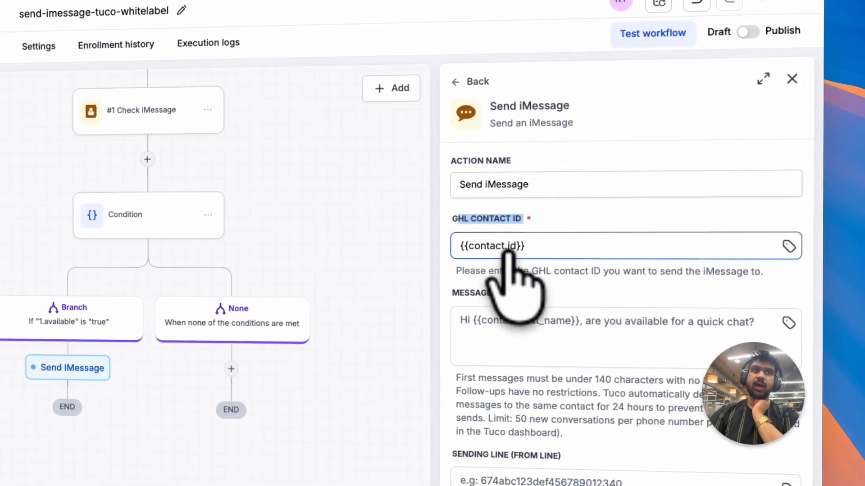
pyautogui.click(145, 159)
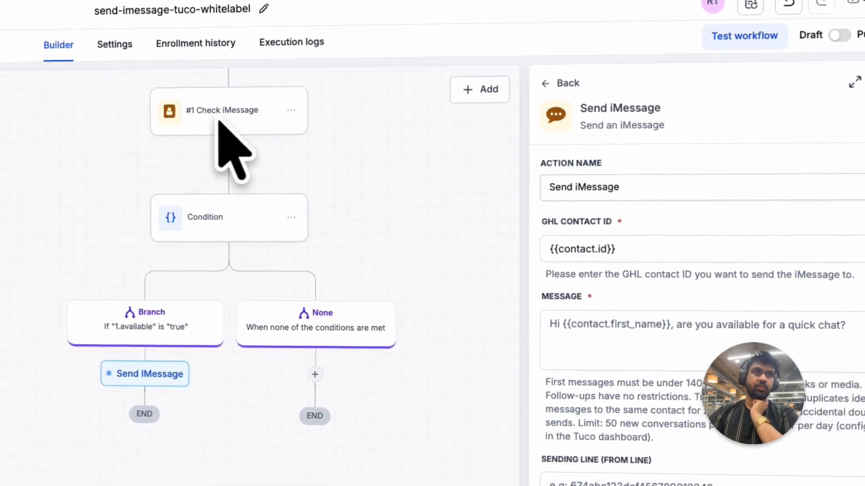
pyautogui.click(658, 291)
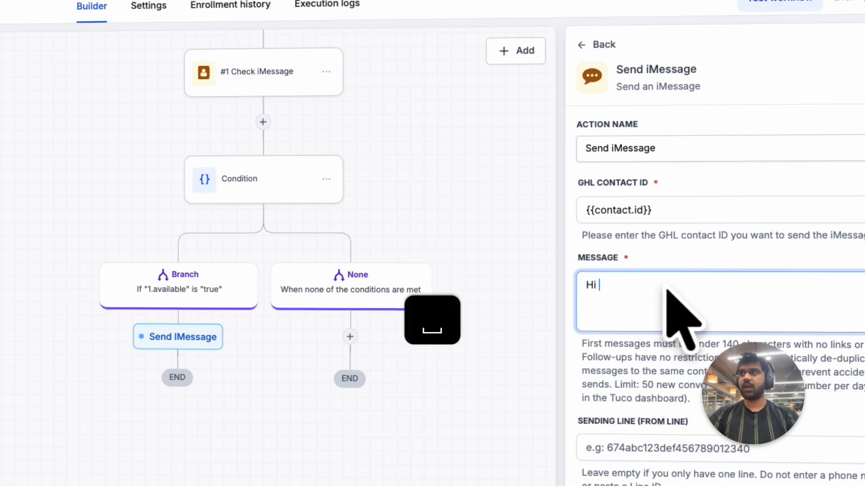
pyautogui.click(735, 287)
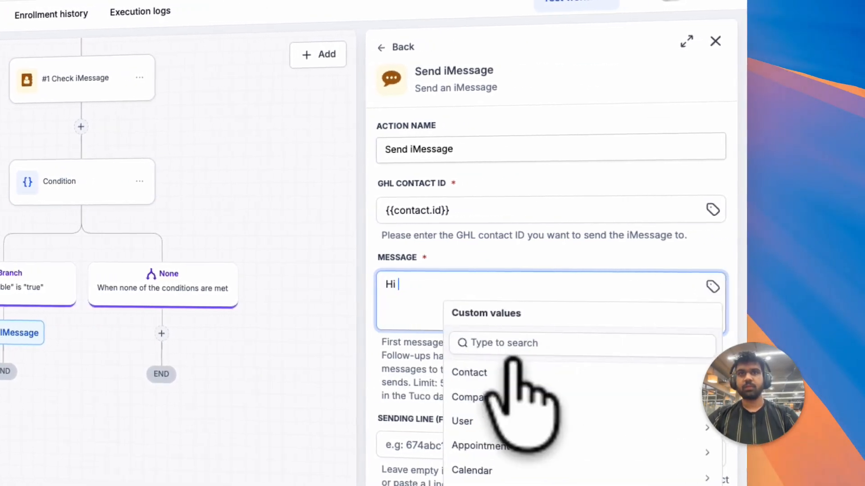
pyautogui.click(506, 373)
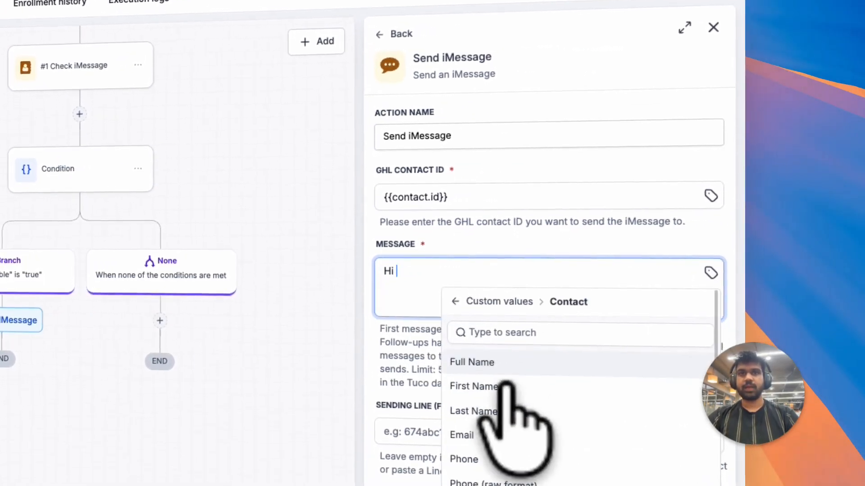
pyautogui.scroll(-3, 466, 398)
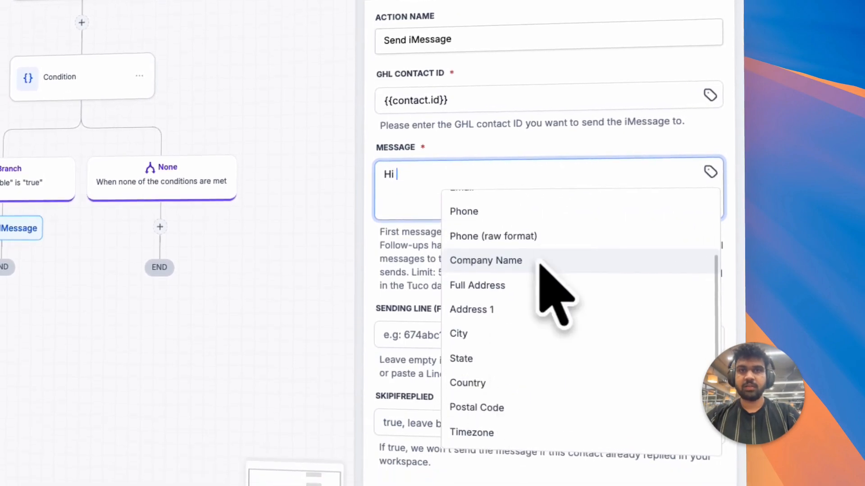
pyautogui.scroll(5, 540, 279)
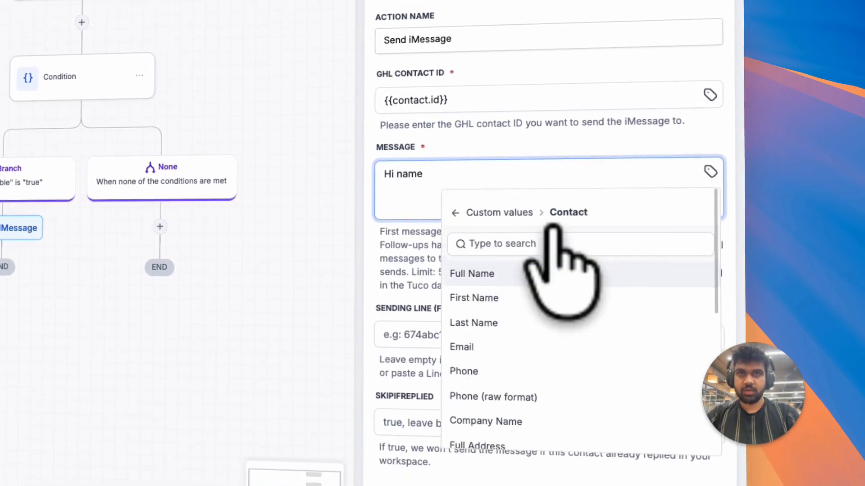
pyautogui.click(497, 264)
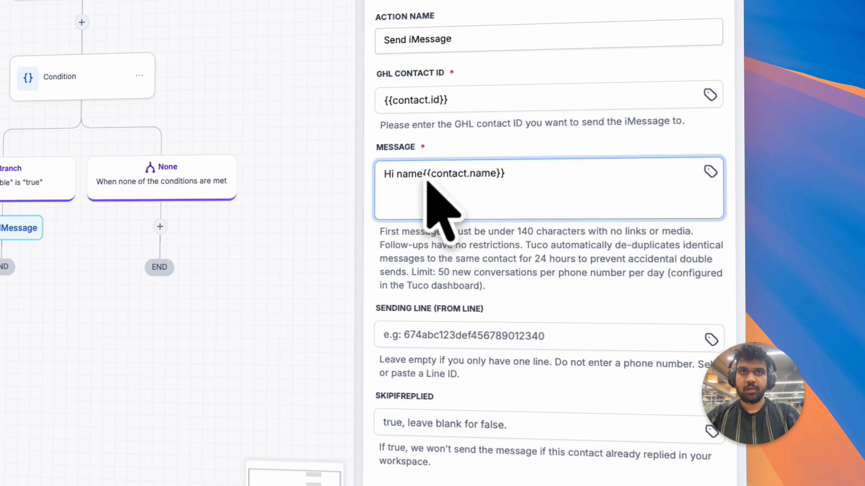
pyautogui.press('BackSpace')
pyautogui.press('BackSpace')
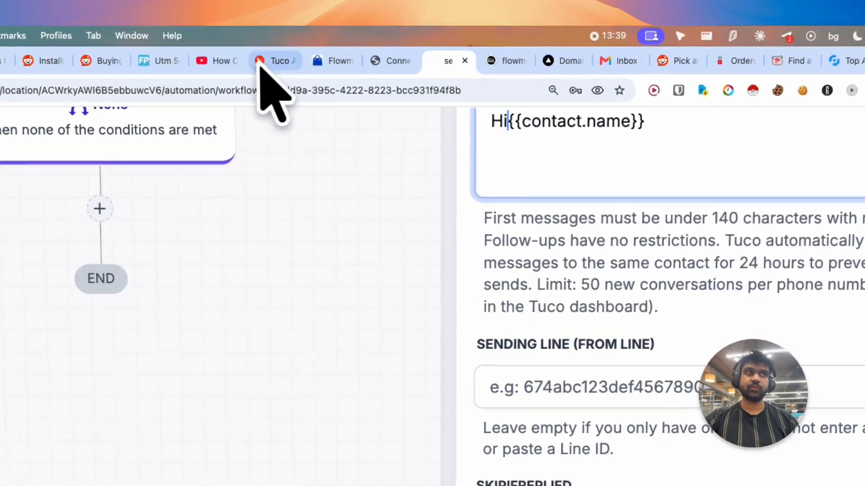
# - Copy the sender line's ID from the Tuco Lines page and paste it into the Sending Line field
pyautogui.click(351, 60)
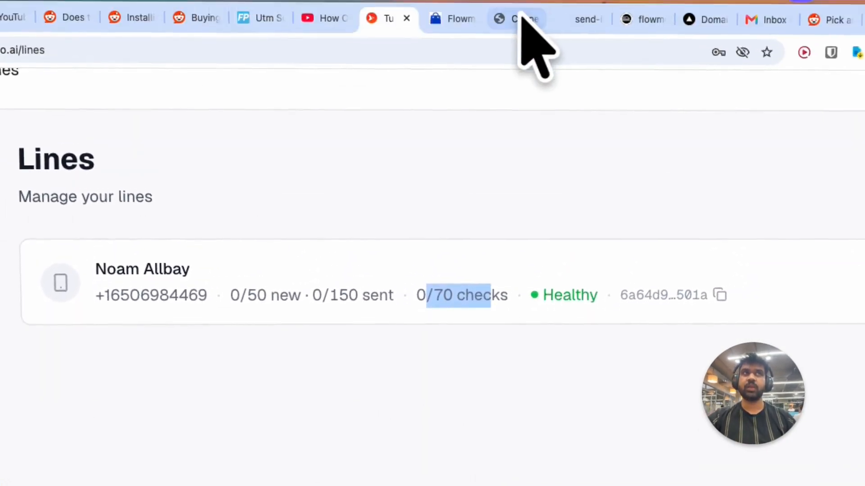
pyautogui.click(522, 18)
pyautogui.click(470, 20)
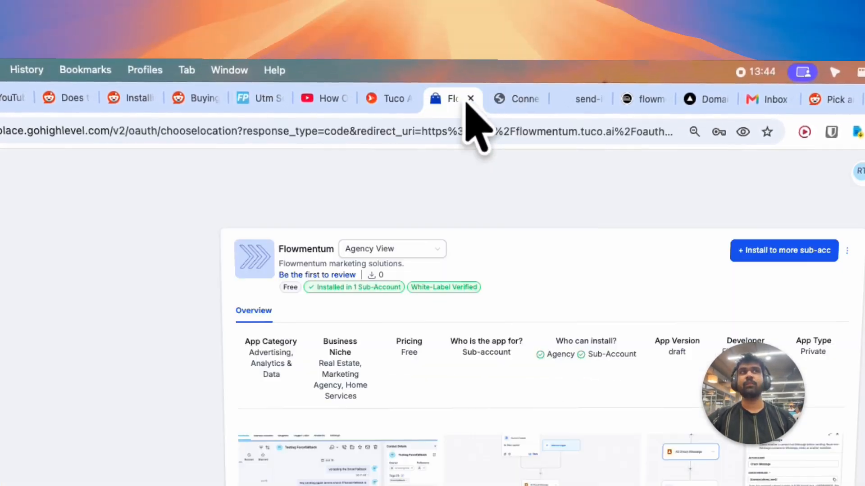
pyautogui.click(590, 101)
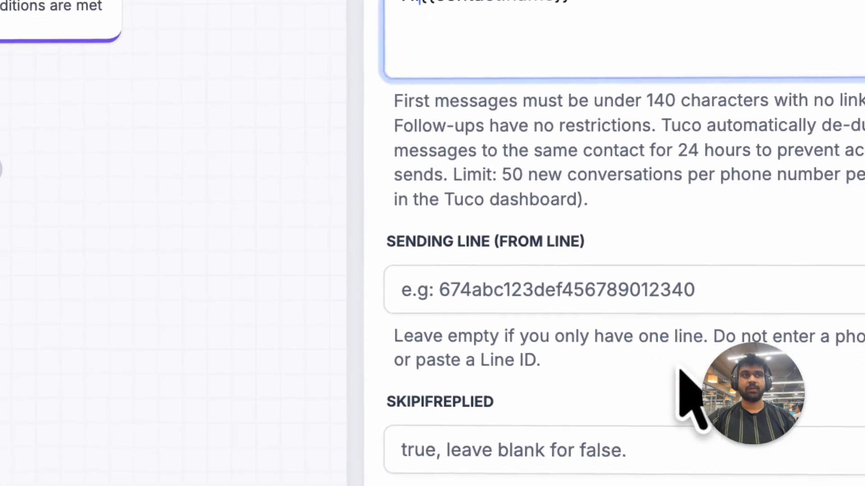
pyautogui.click(533, 356)
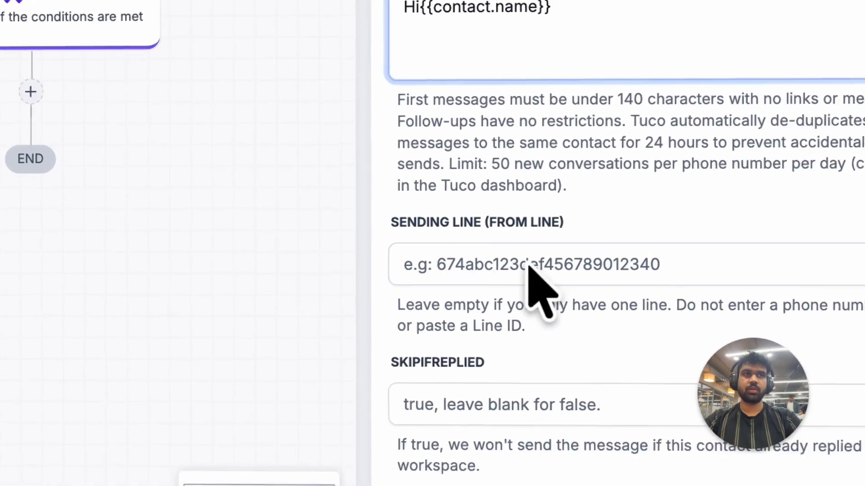
pyautogui.click(561, 246)
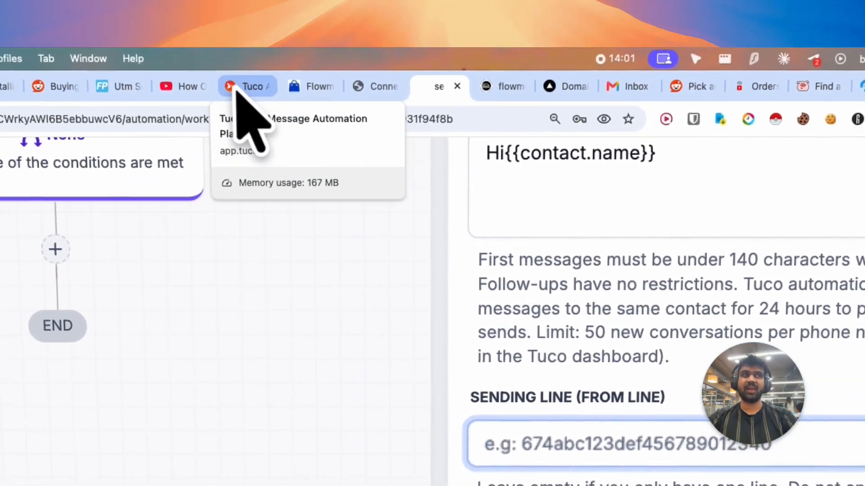
pyautogui.click(206, 56)
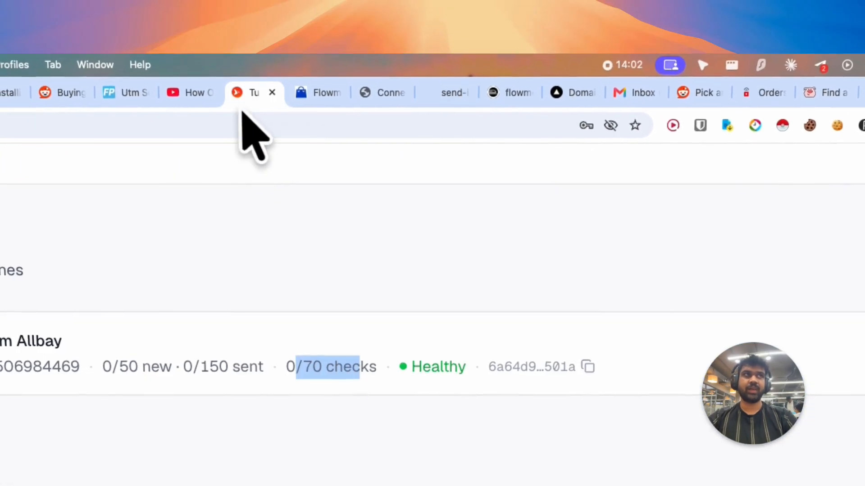
pyautogui.press('super+l')
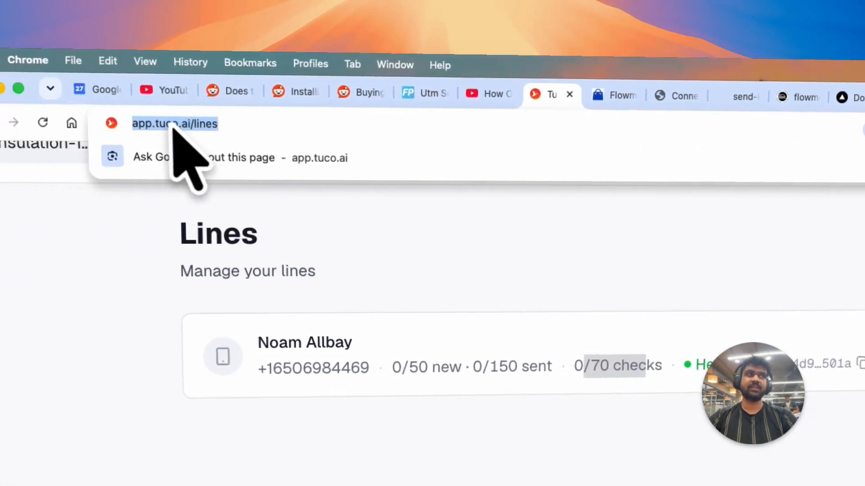
pyautogui.click(424, 317)
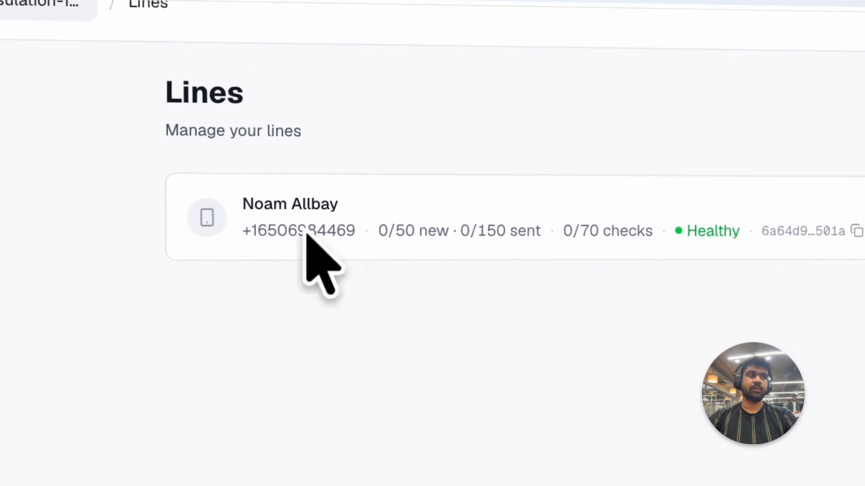
pyautogui.click(715, 228)
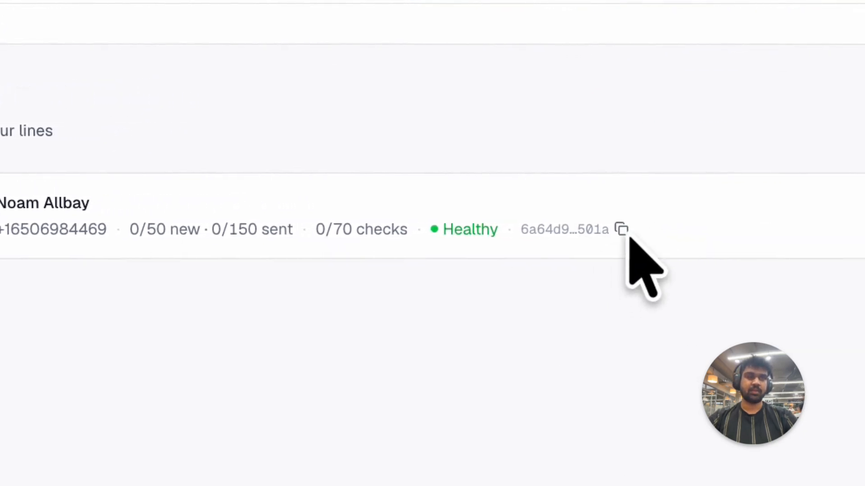
pyautogui.click(624, 232)
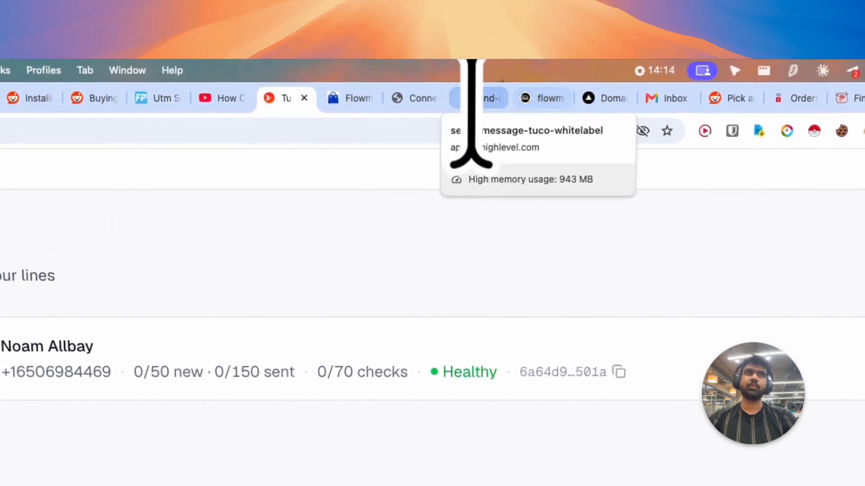
pyautogui.click(473, 92)
pyautogui.press('super+v')
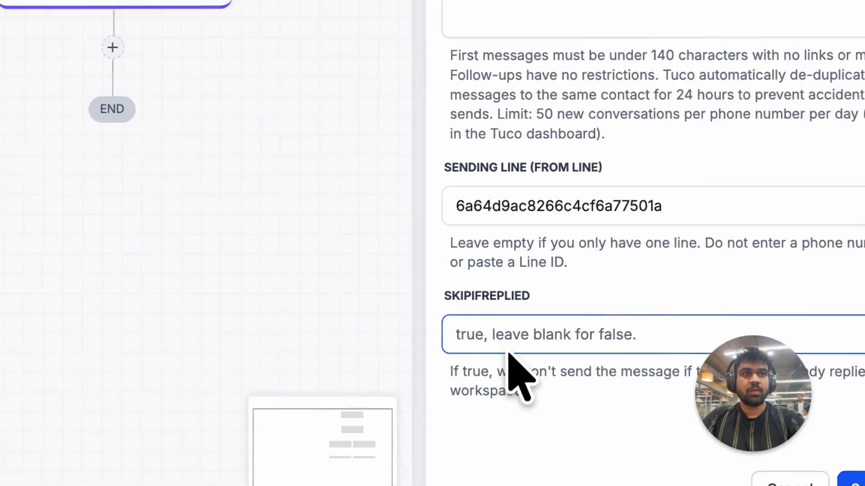
# - Try setting SkipIfReplied to true
pyautogui.click(502, 327)
pyautogui.write('ture')
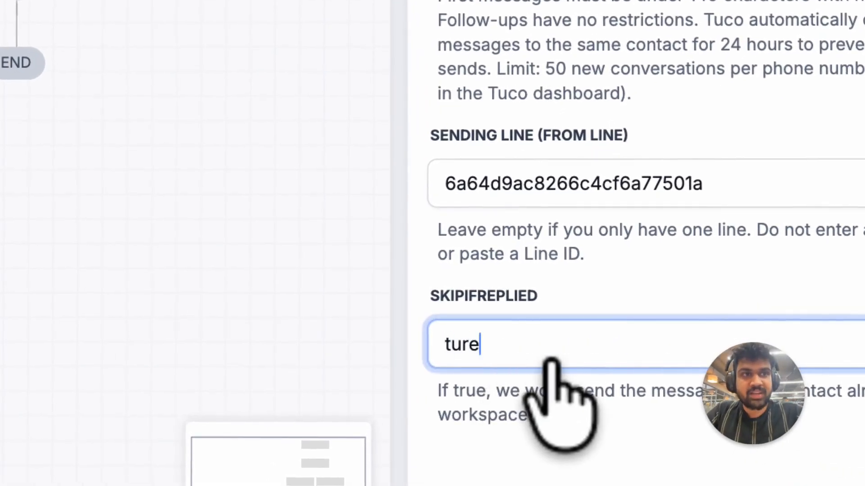
pyautogui.press('super+a')
pyautogui.write('true')
pyautogui.press('super+a')
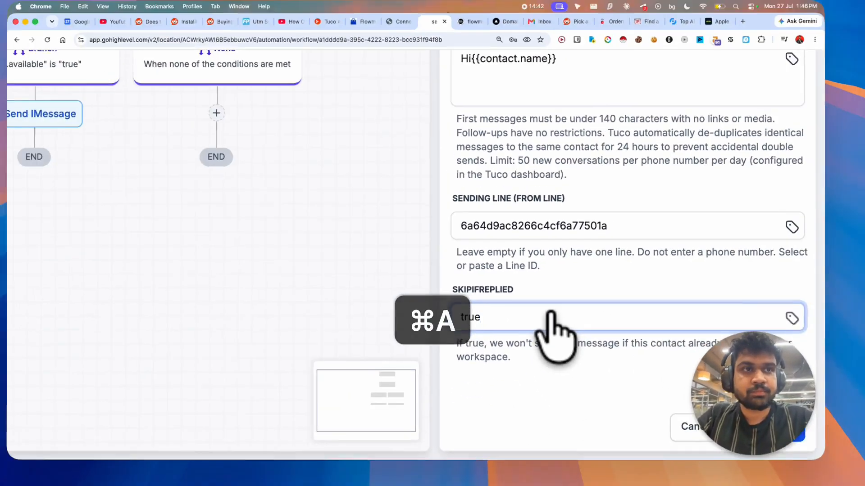
pyautogui.press('BackSpace')
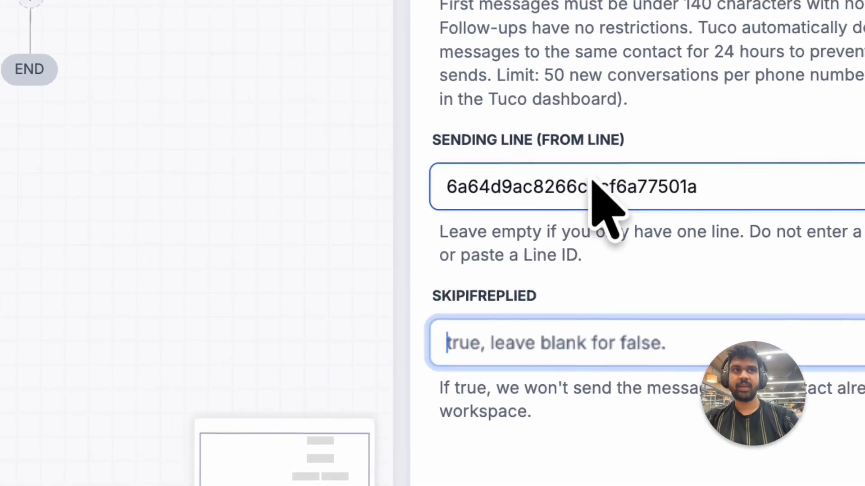
# - Clear the pasted line ID from the Sending Line field
pyautogui.click(593, 182)
pyautogui.press('super+a')
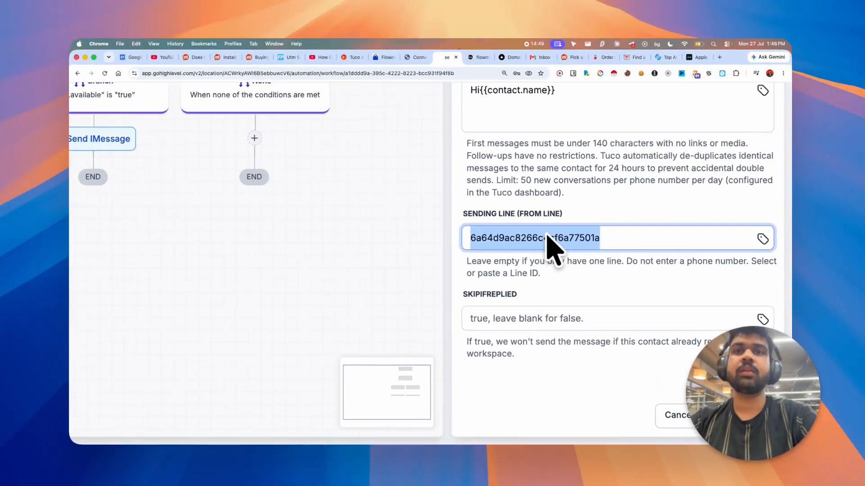
pyautogui.press('BackSpace')
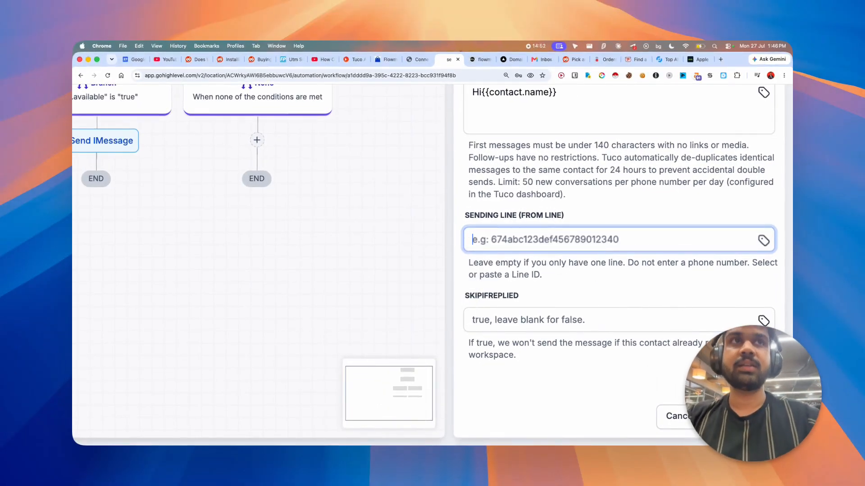
# - Save the Send iMessage action settings
pyautogui.scroll(5, 637, 163)
pyautogui.click(485, 226)
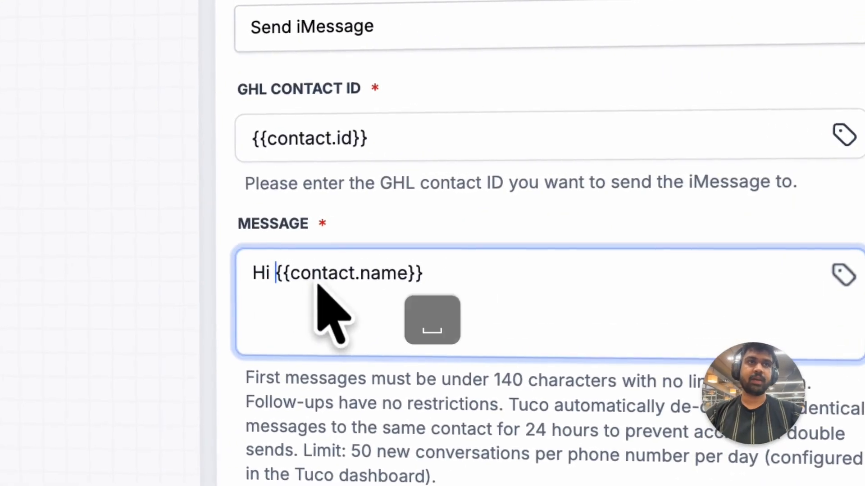
pyautogui.scroll(-5, 317, 285)
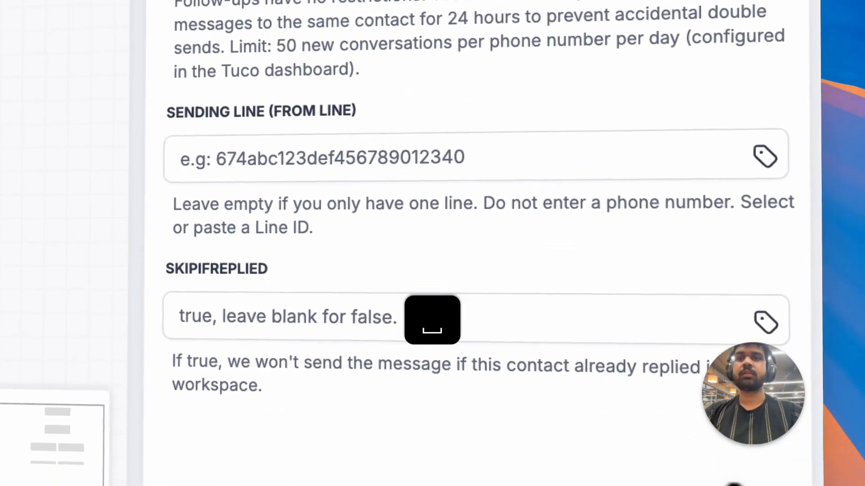
pyautogui.click(766, 442)
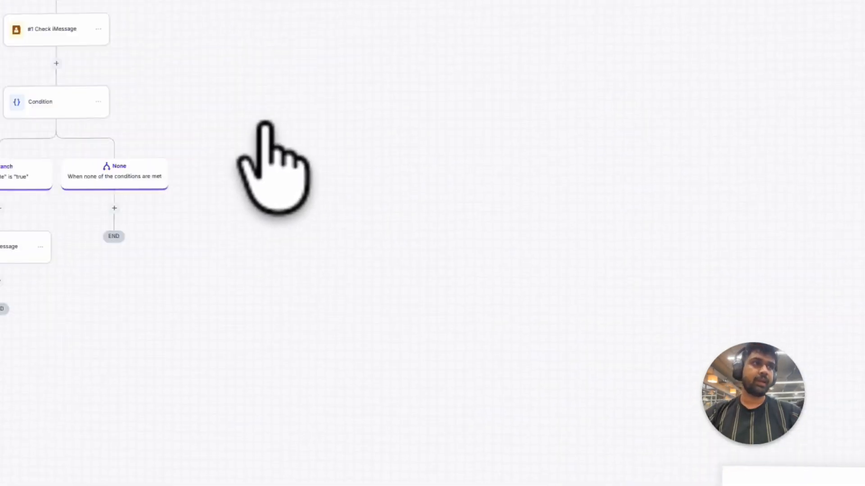
# - Add a Wait action after the Send iMessage step
pyautogui.click(245, 288)
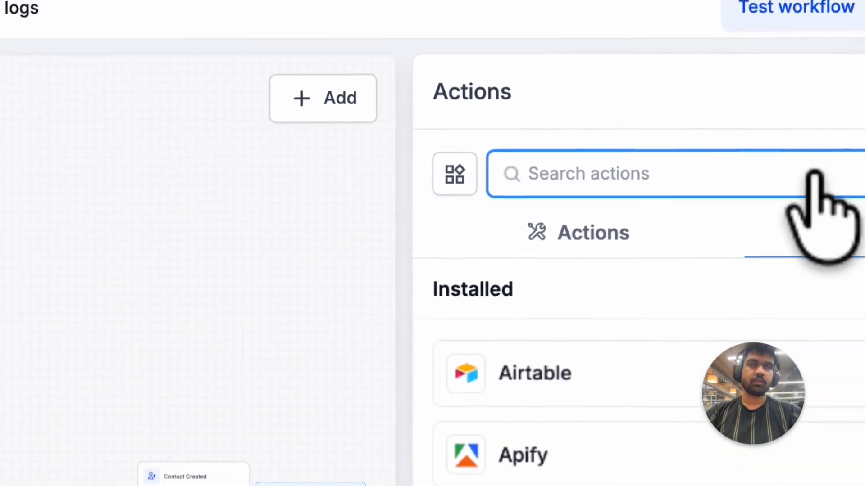
pyautogui.write('waiot')
pyautogui.press('BackSpace')
pyautogui.press('BackSpace')
pyautogui.write('t')
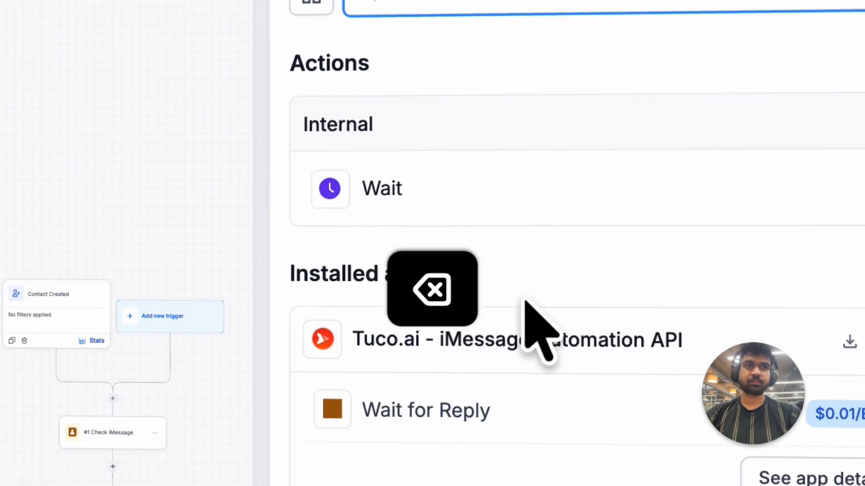
pyautogui.click(507, 187)
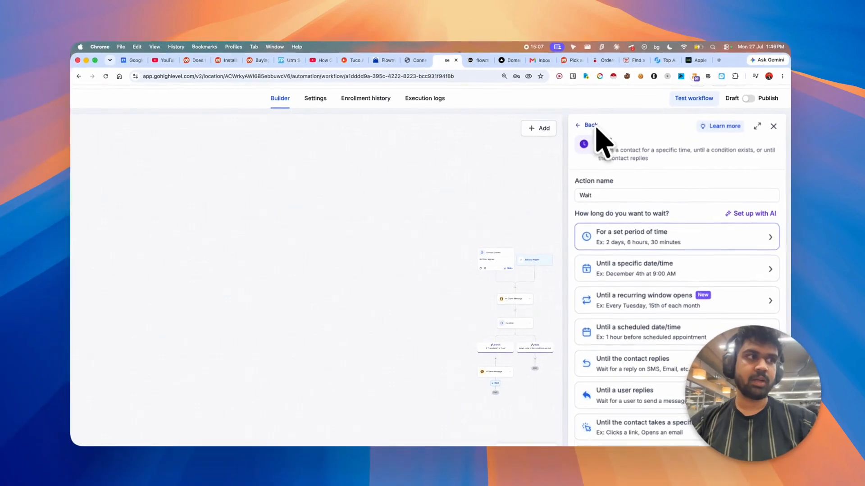
# - Set the Wait to a set period of time of 1 minutes and save it
pyautogui.scroll(-3, 622, 168)
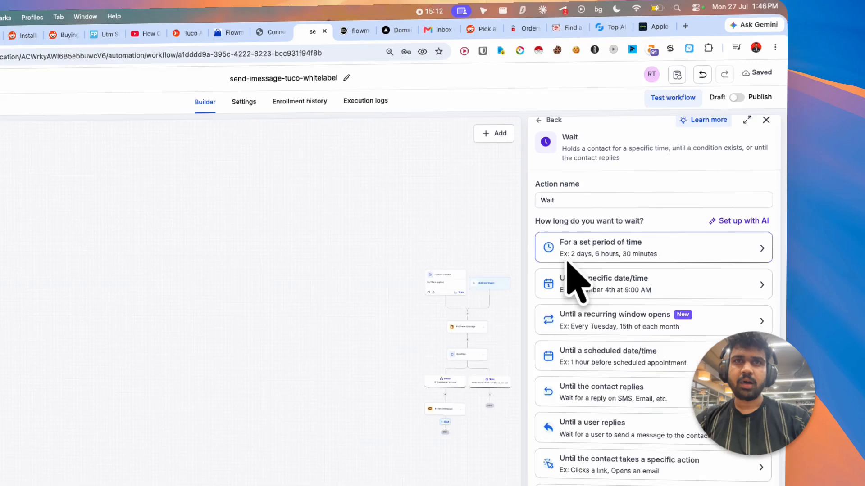
pyautogui.click(694, 229)
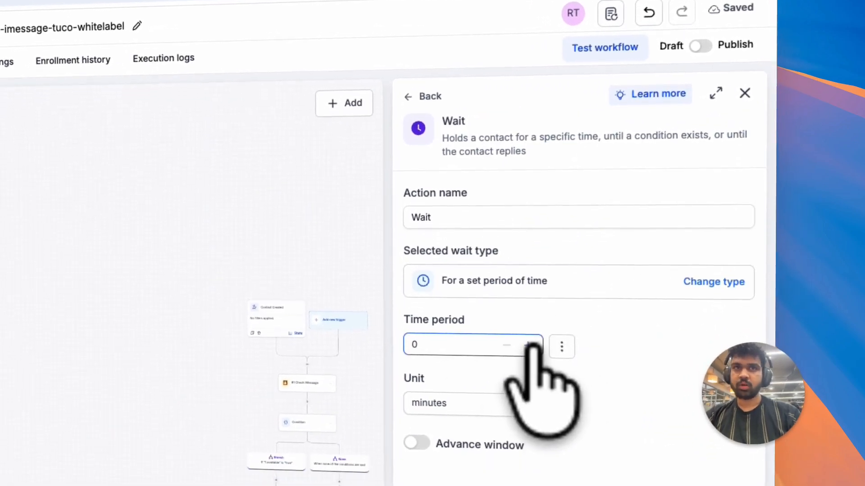
pyautogui.click(528, 371)
pyautogui.doubleClick(468, 351)
pyautogui.write('1')
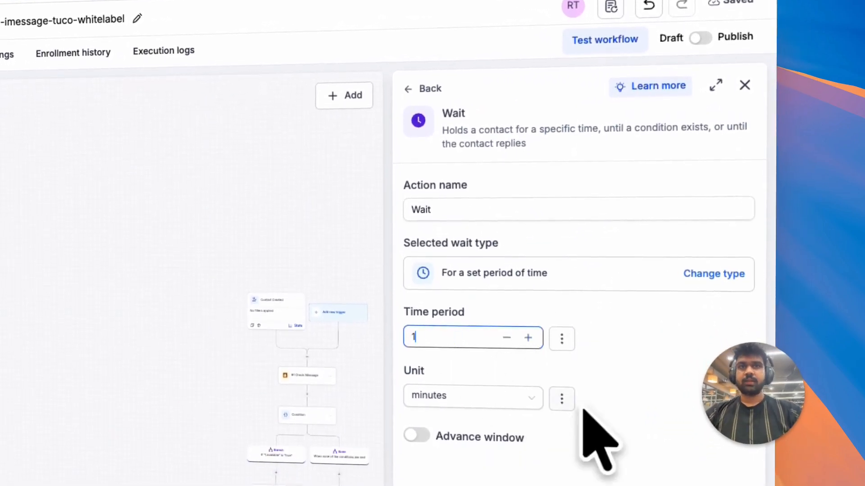
pyautogui.scroll(-3, 585, 420)
pyautogui.click(709, 458)
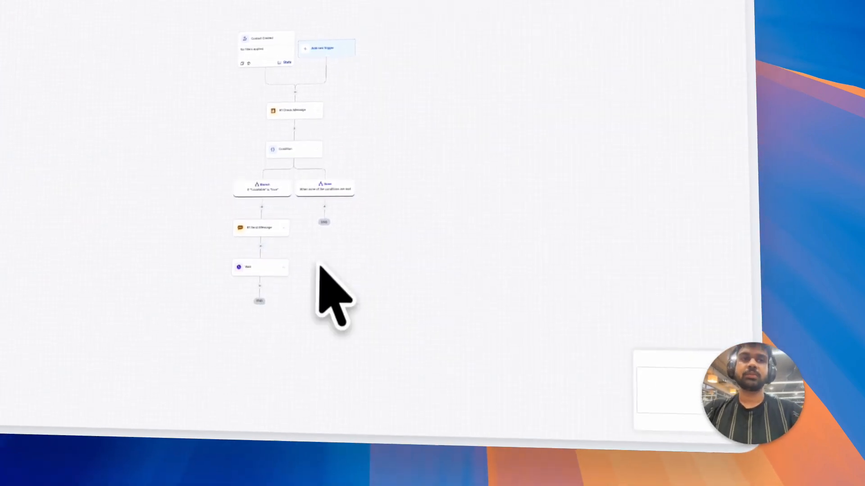
pyautogui.scroll(-2, 315, 260)
pyautogui.scroll(5, 311, 258)
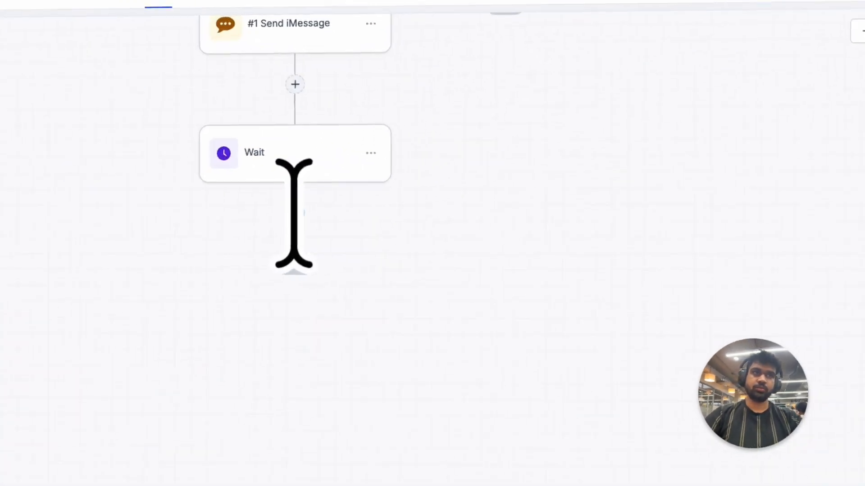
# - Add a Flowmentum Send voice note action after the Wait step
pyautogui.click(445, 235)
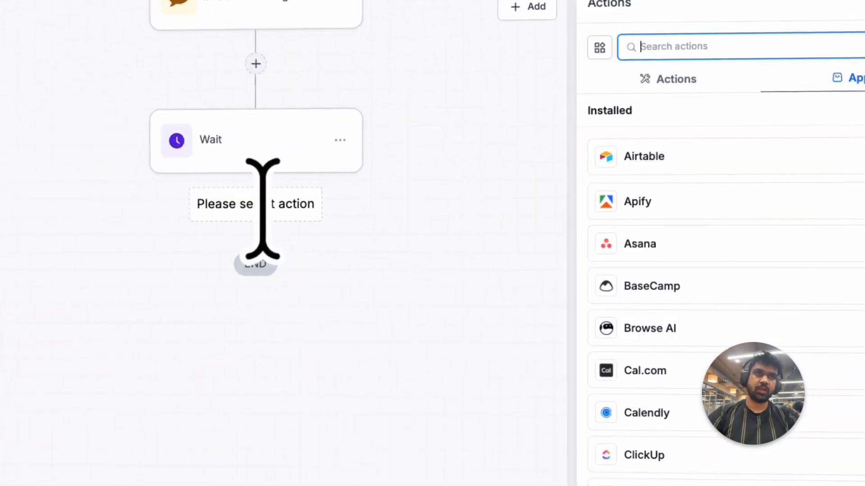
pyautogui.write('v')
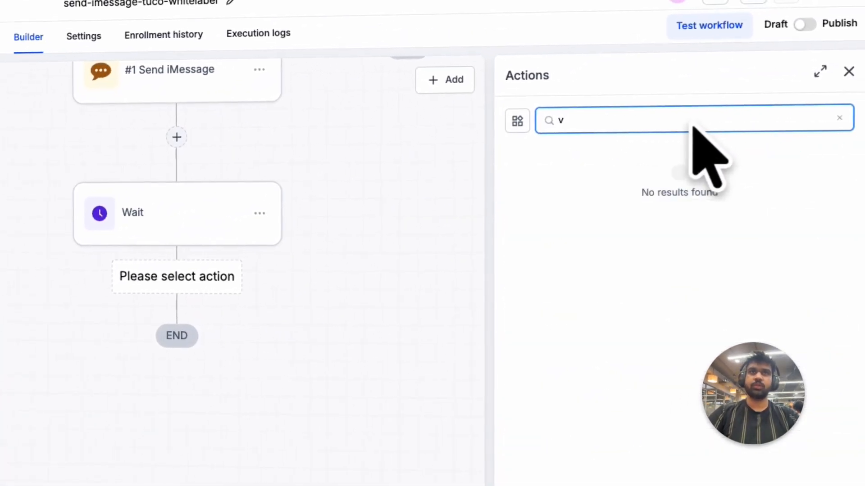
pyautogui.press('BackSpace')
pyautogui.press('BackSpace')
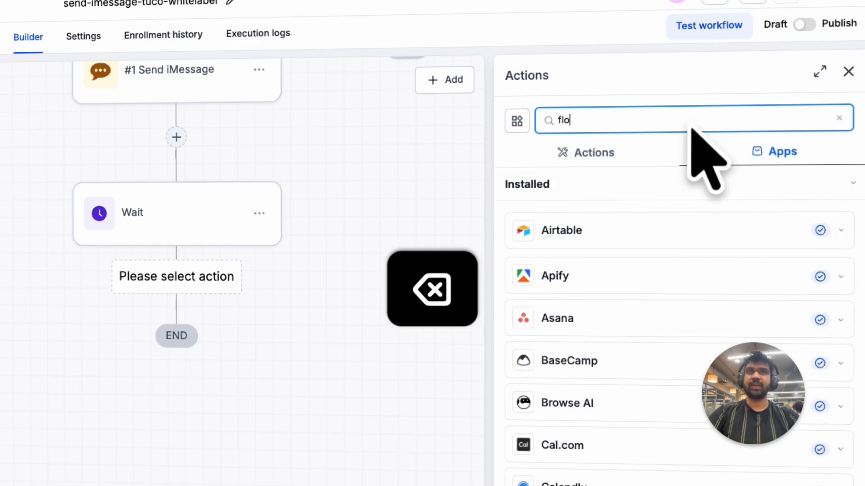
pyautogui.write('flowmentum')
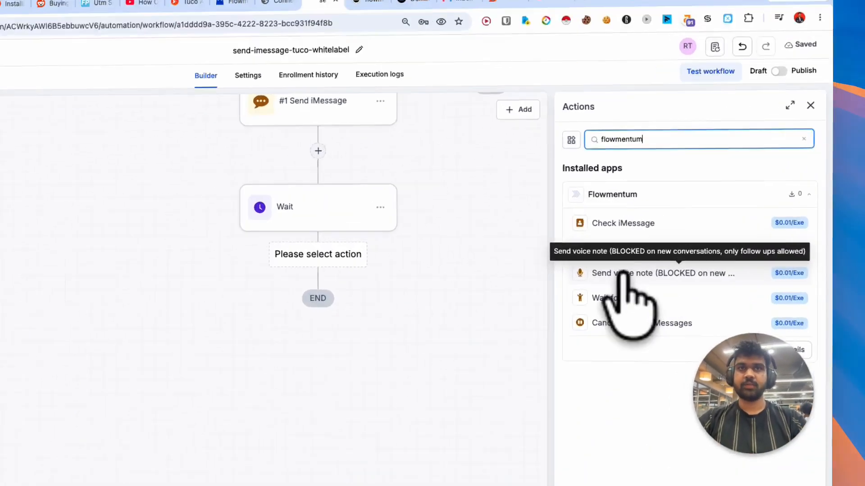
pyautogui.click(660, 247)
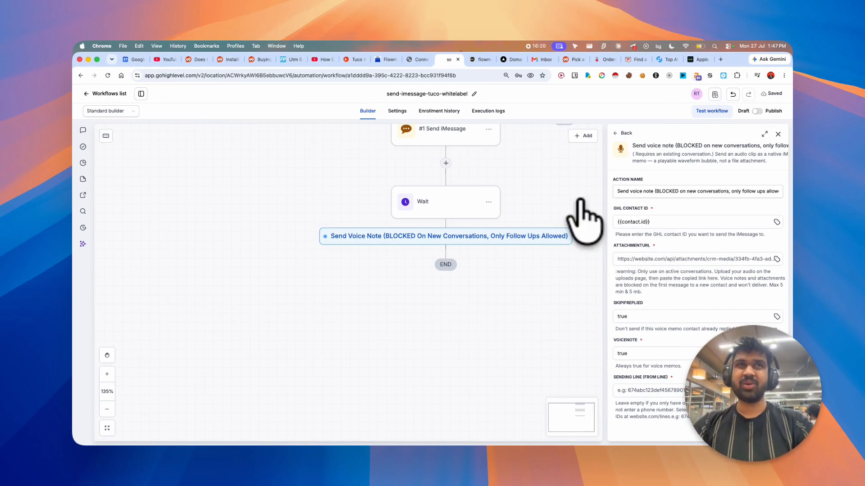
# - In a new tab, open the Vocaroo online voice recording and download it to Downloads
pyautogui.press('super+t')
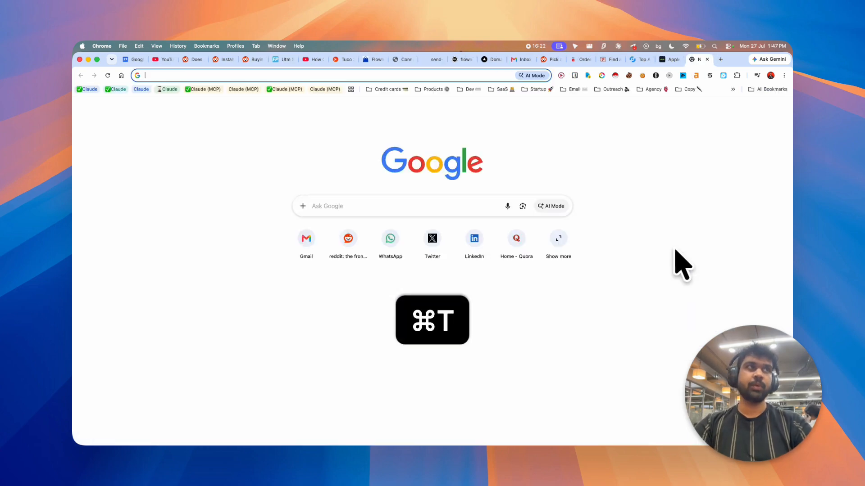
pyautogui.write('online v')
pyautogui.press('BackSpace')
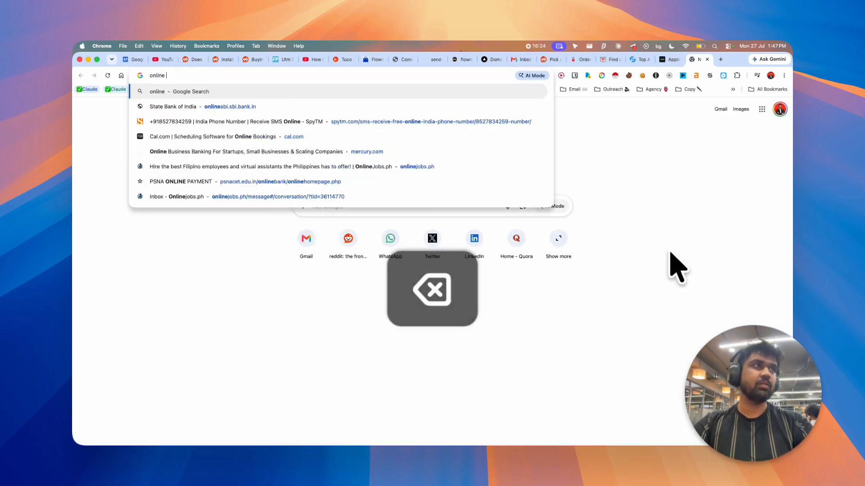
pyautogui.write('voice record')
pyautogui.press('Up')
pyautogui.press('Up')
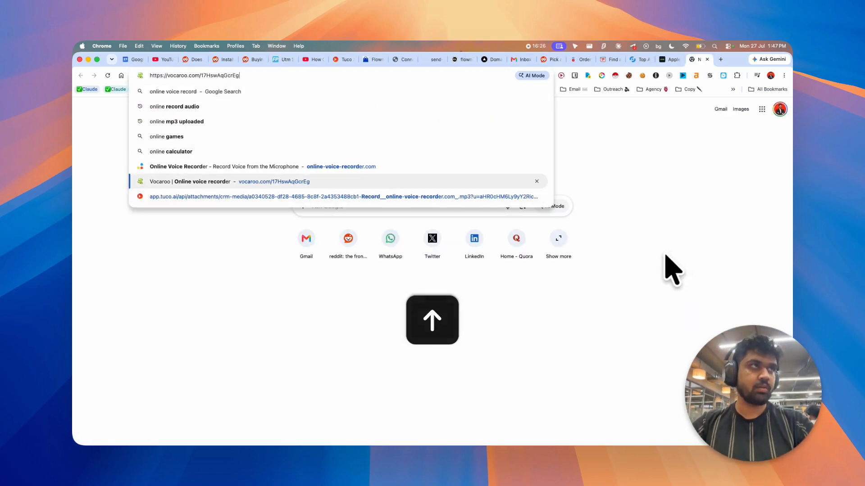
pyautogui.press('Return')
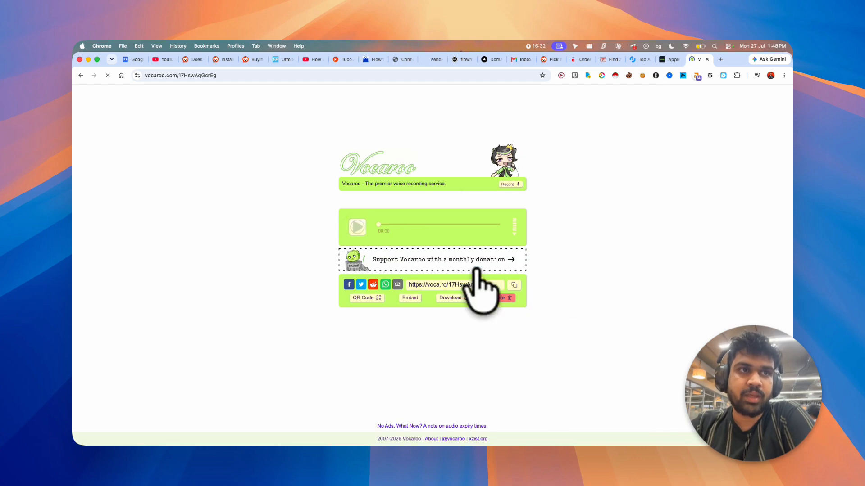
pyautogui.click(457, 298)
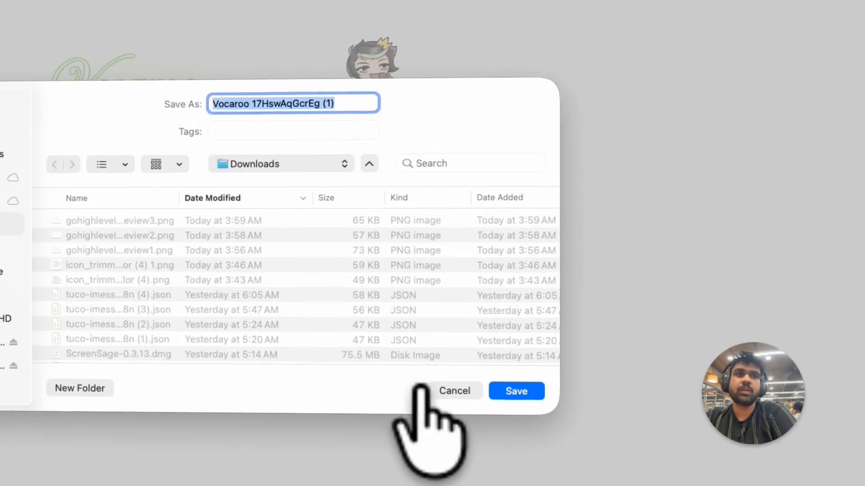
pyautogui.press('Return')
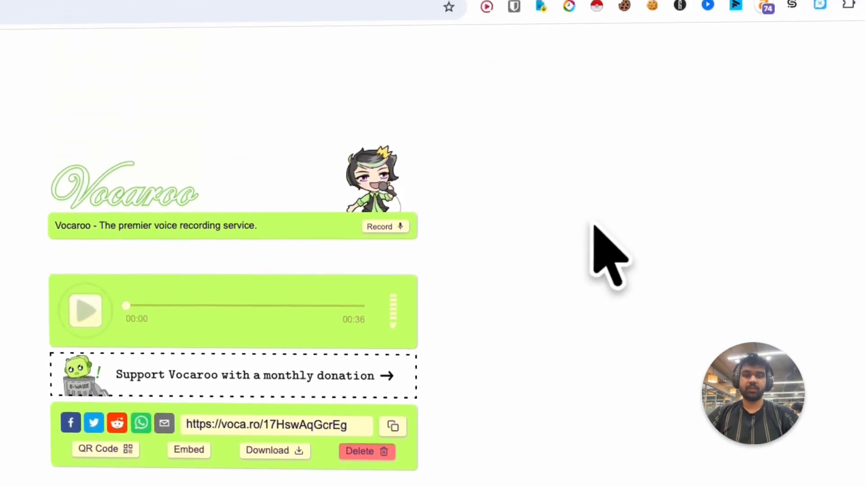
# - In a new tab, open Tuco AI's Leads Upload audio page and upload the New York 2001 mp3 file
pyautogui.press('super+t')
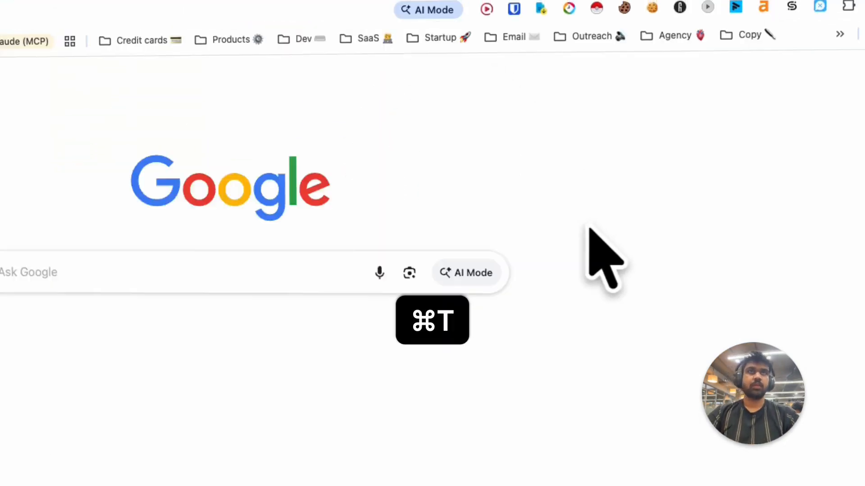
pyautogui.press('Return')
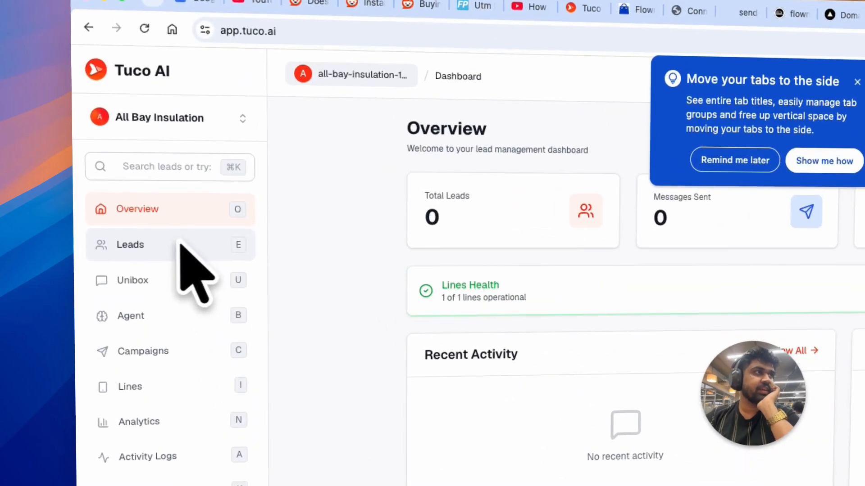
pyautogui.click(127, 183)
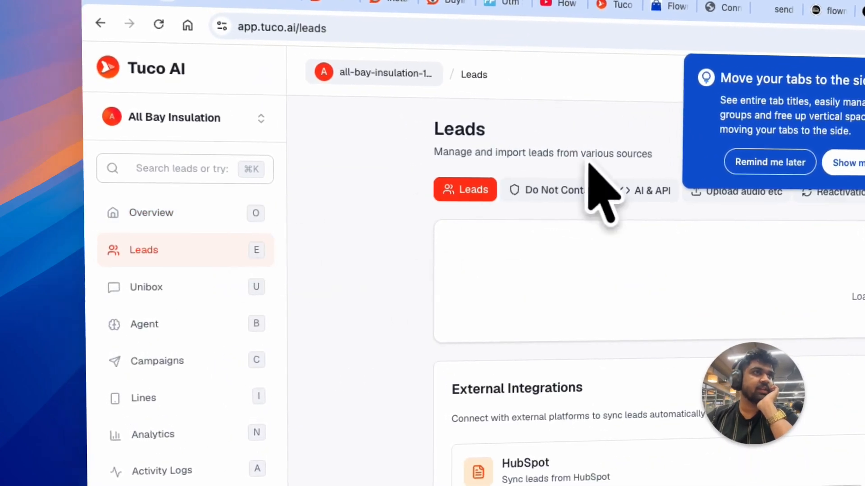
pyautogui.click(760, 162)
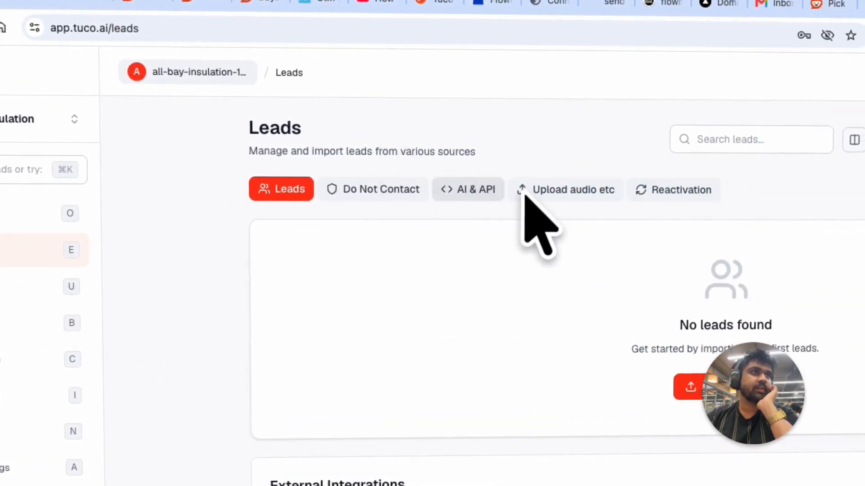
pyautogui.click(541, 191)
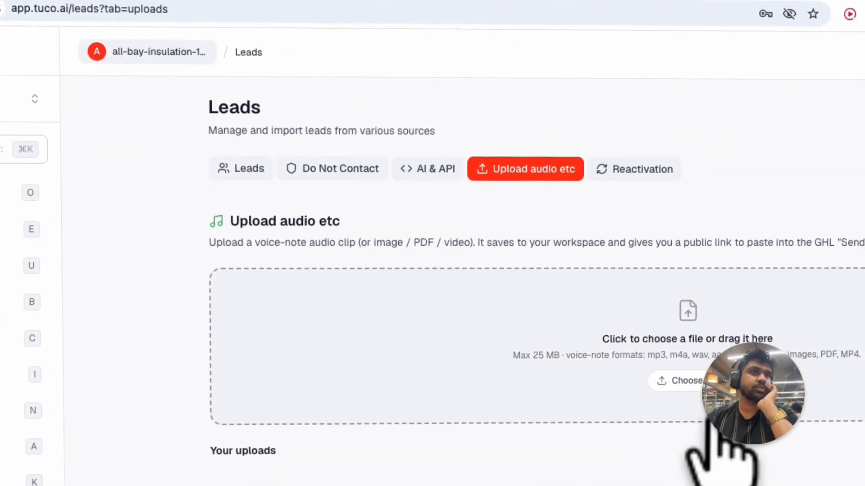
pyautogui.click(734, 400)
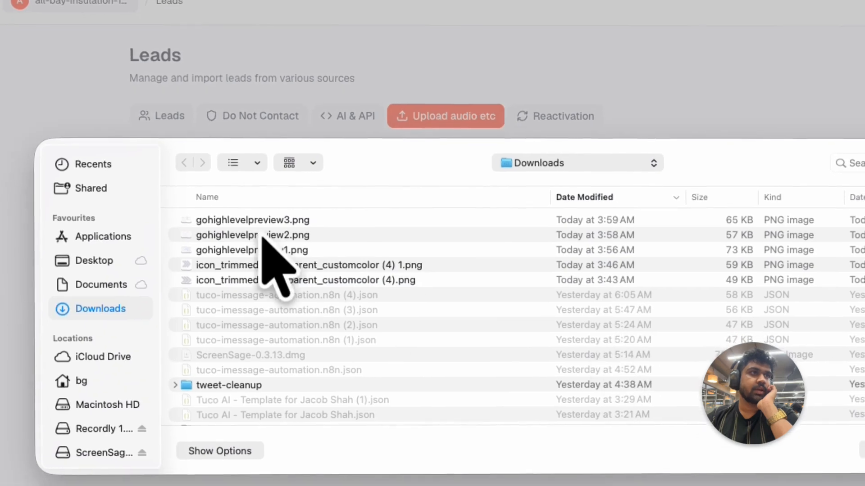
pyautogui.scroll(-10, 294, 308)
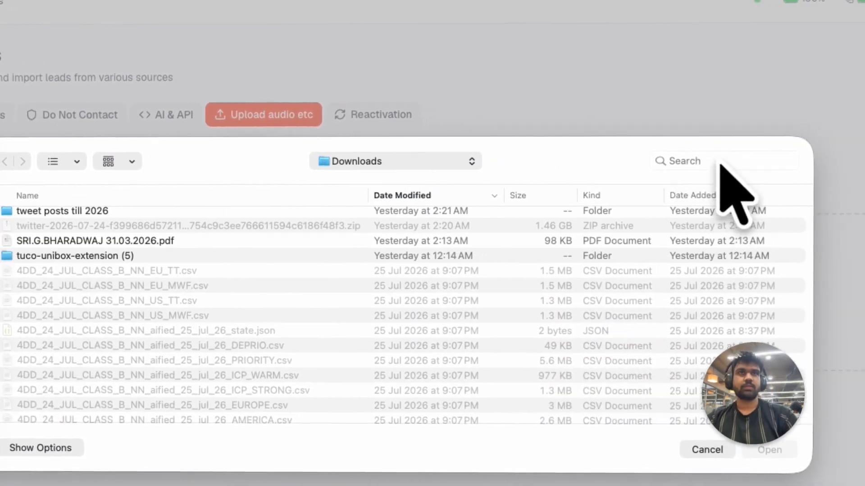
pyautogui.click(840, 161)
pyautogui.write('mp3')
pyautogui.press('Return')
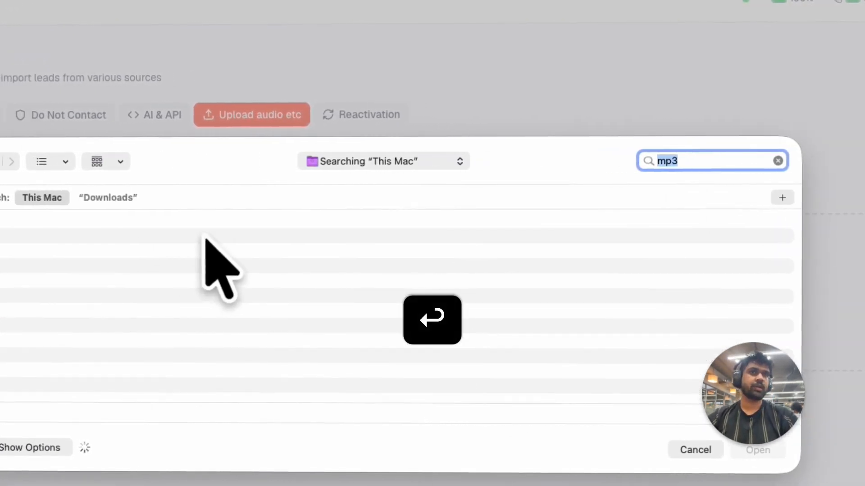
pyautogui.click(306, 258)
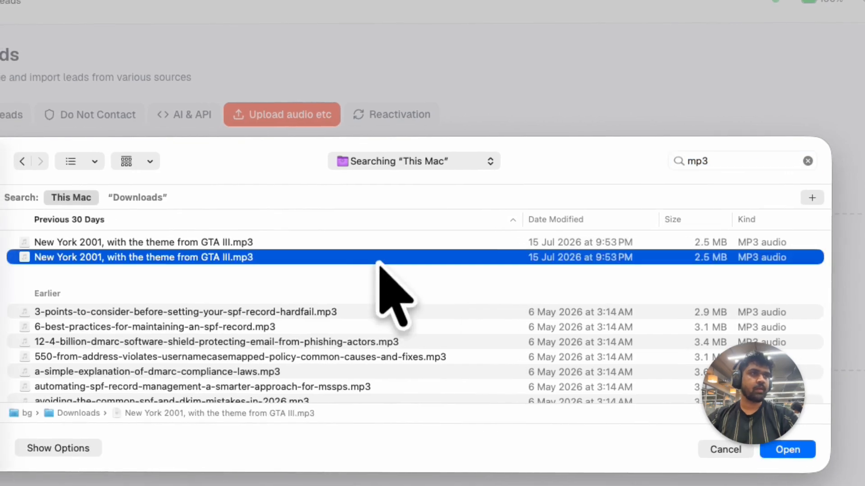
pyautogui.press('Return')
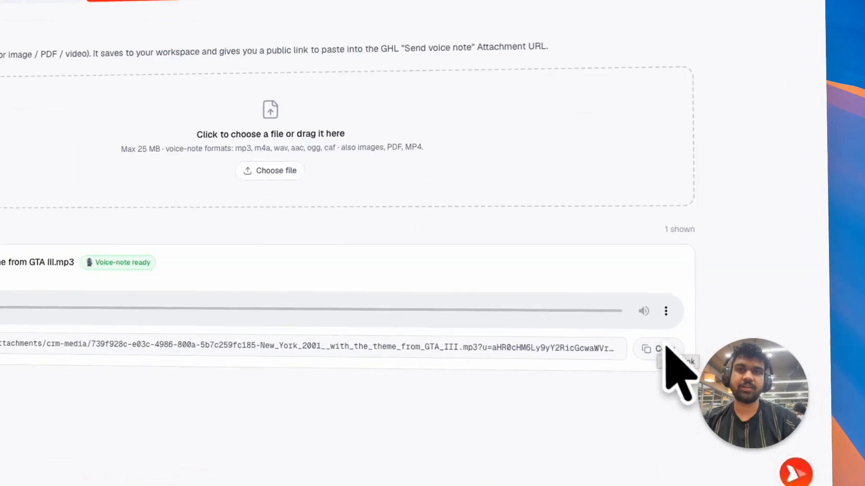
# - Copy the uploaded clip's public link and paste it into the voice note's Attachment URL field
pyautogui.click(698, 361)
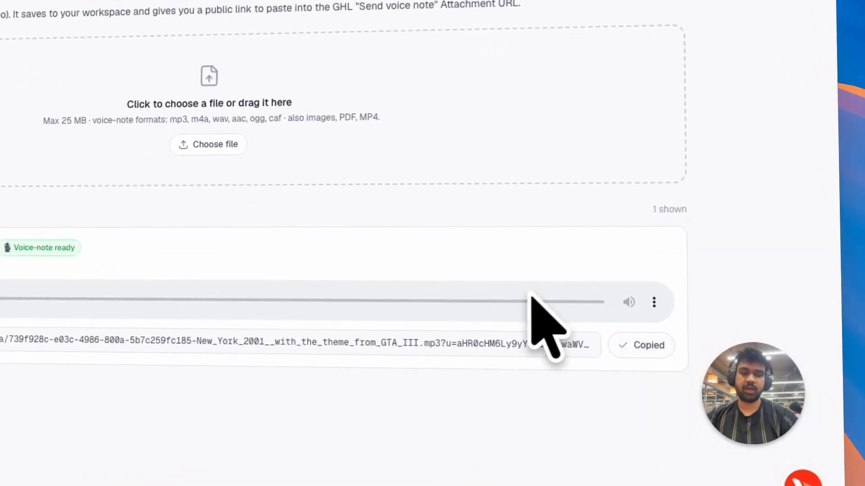
pyautogui.press('super+shift+n')
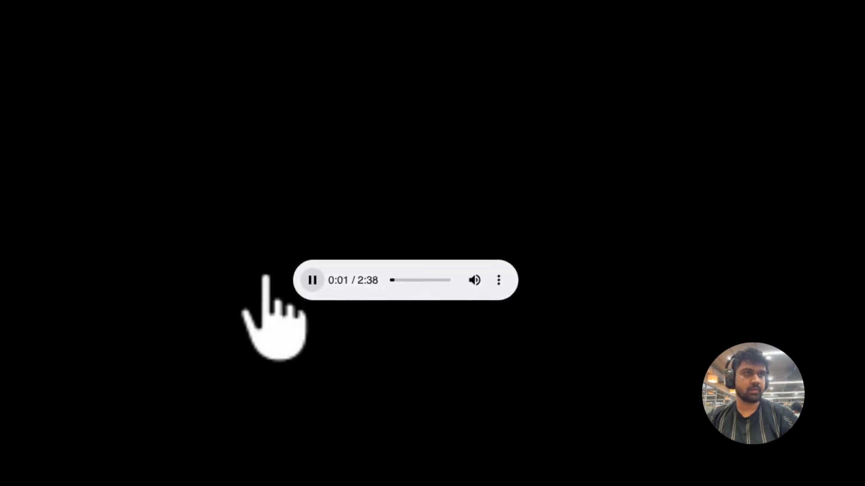
pyautogui.click(113, 63)
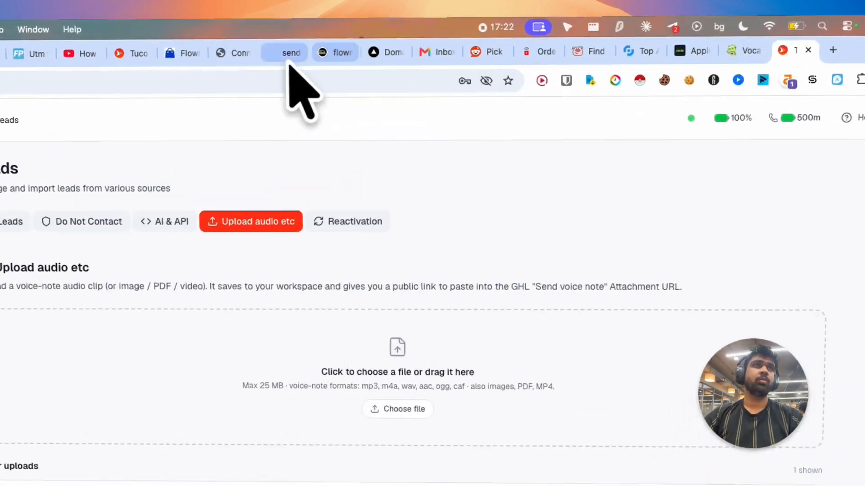
pyautogui.click(421, 59)
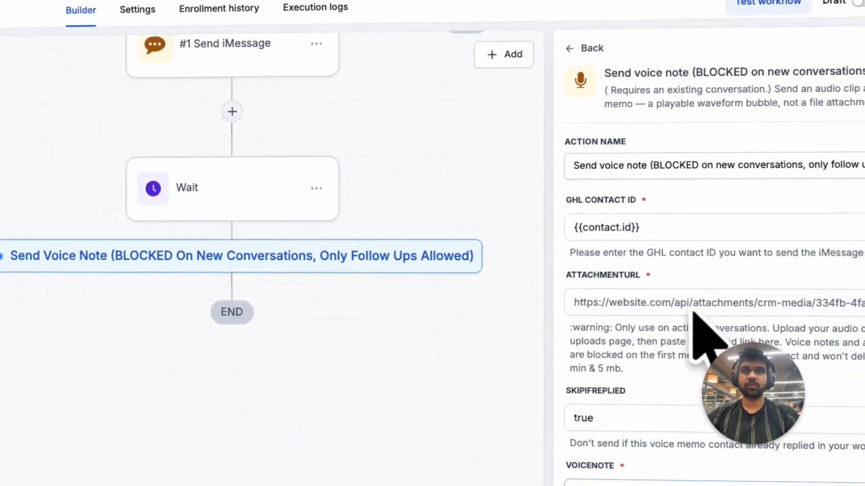
pyautogui.click(676, 301)
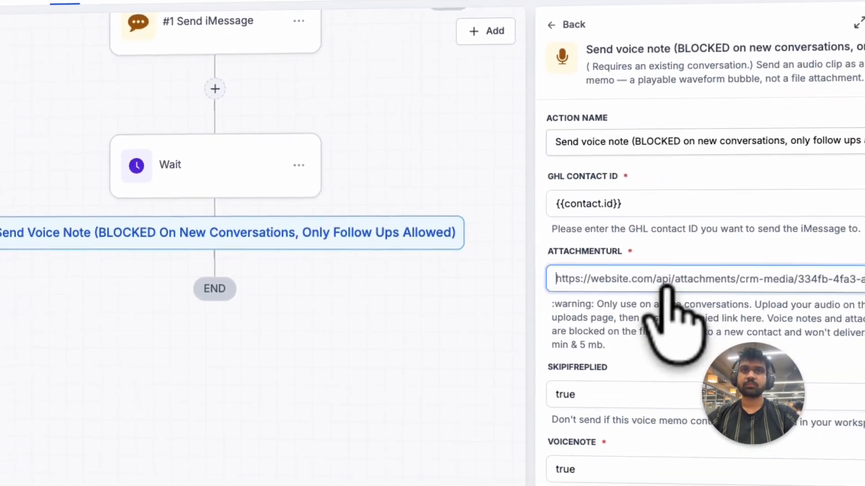
pyautogui.press('super+v')
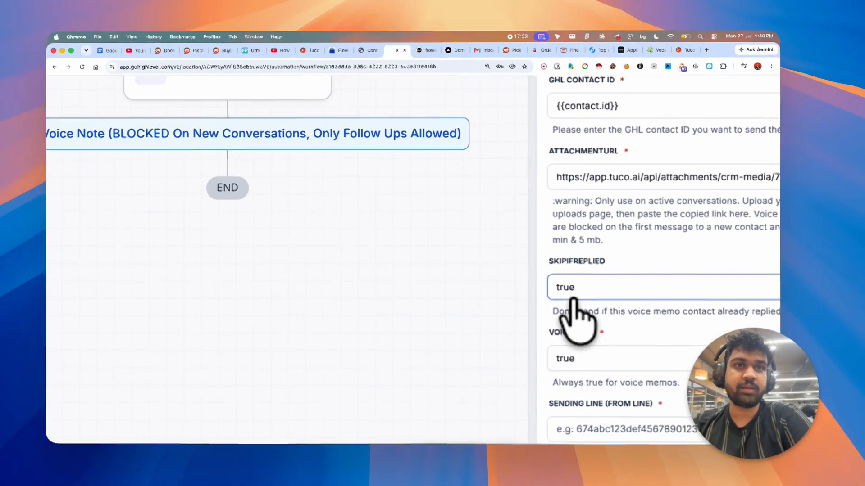
# - Clear the Skip If Replied field of the voice note action
pyautogui.click(507, 288)
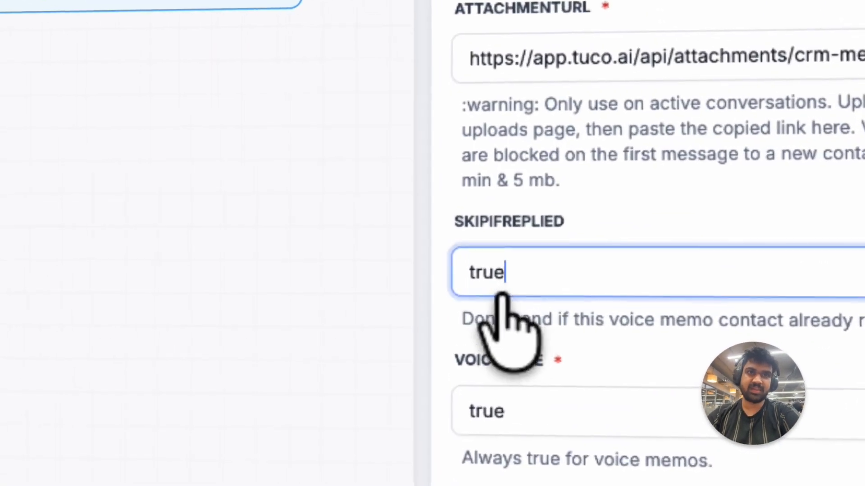
pyautogui.press('super+a')
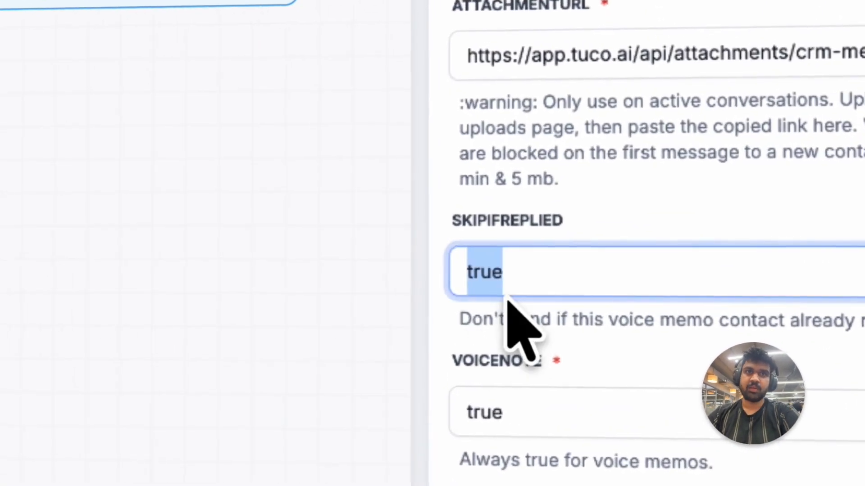
pyautogui.click(538, 349)
pyautogui.scroll(-1, 545, 354)
pyautogui.scroll(1, 546, 355)
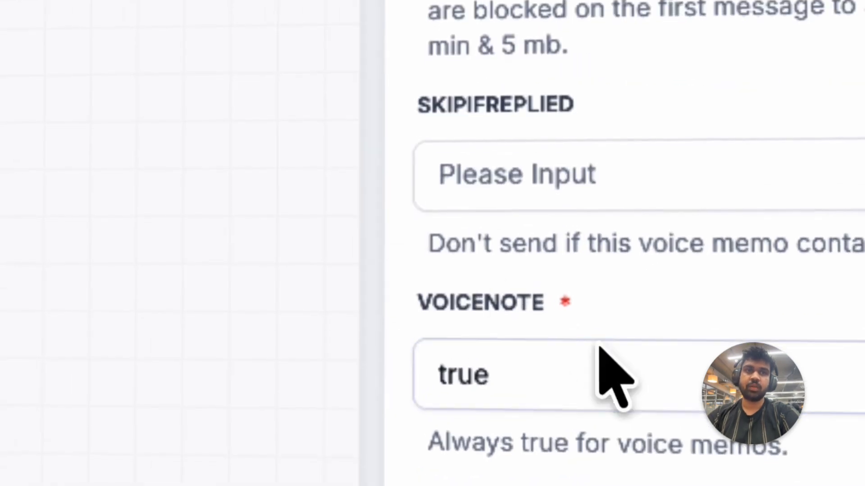
pyautogui.click(603, 350)
pyautogui.scroll(-1, 594, 316)
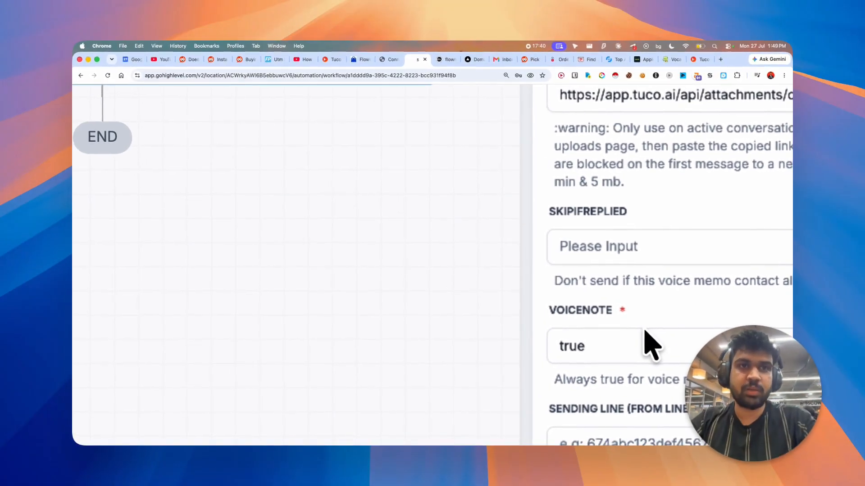
pyautogui.scroll(-3, 562, 351)
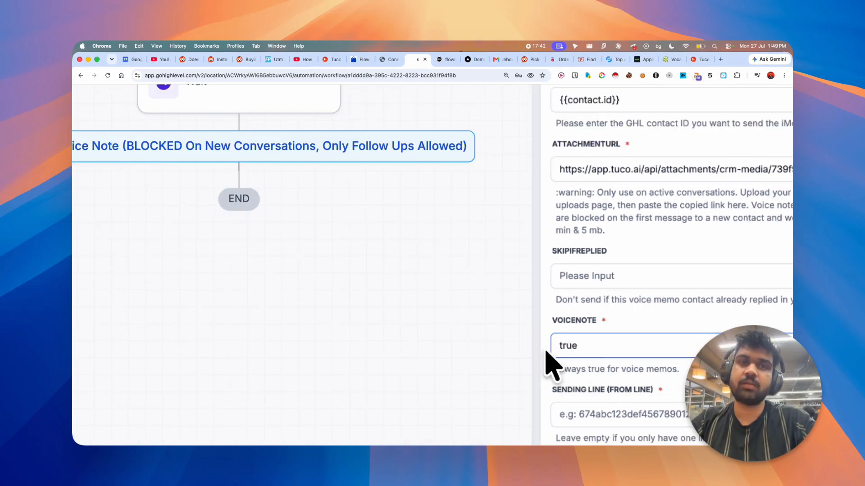
pyautogui.scroll(-3, 628, 360)
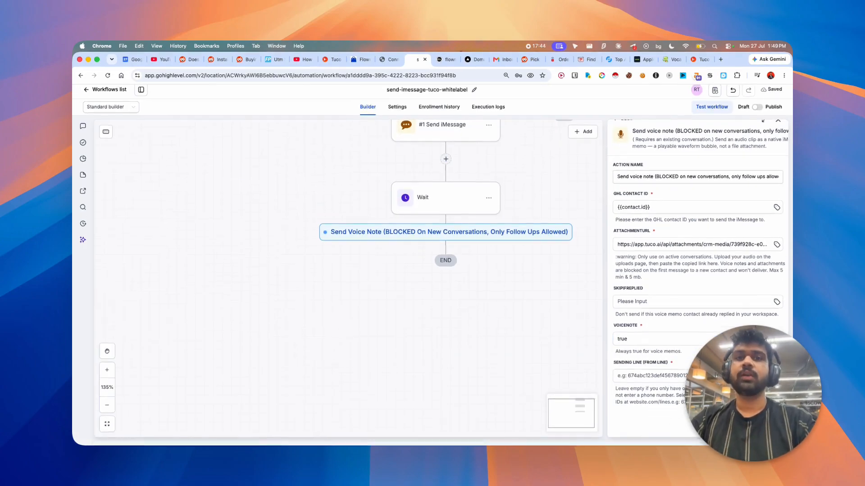
# - Compare the Sending Line field with the line listed on Tuco AI's Lines page
pyautogui.click(654, 378)
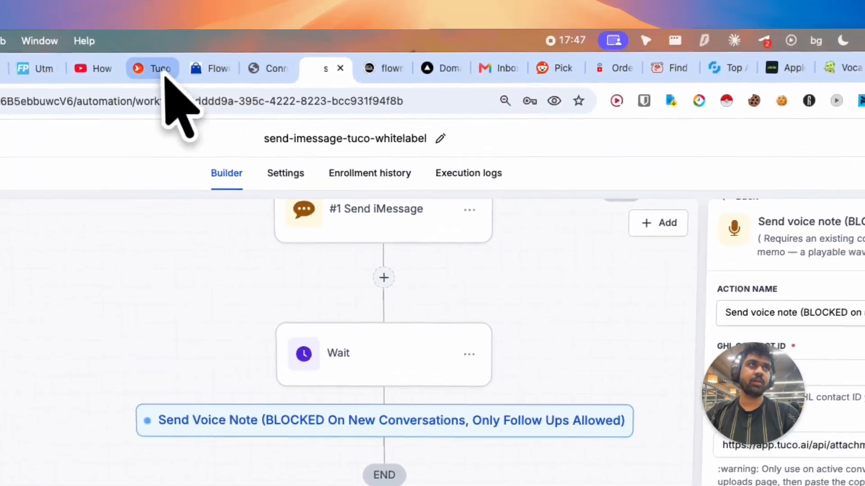
pyautogui.click(155, 72)
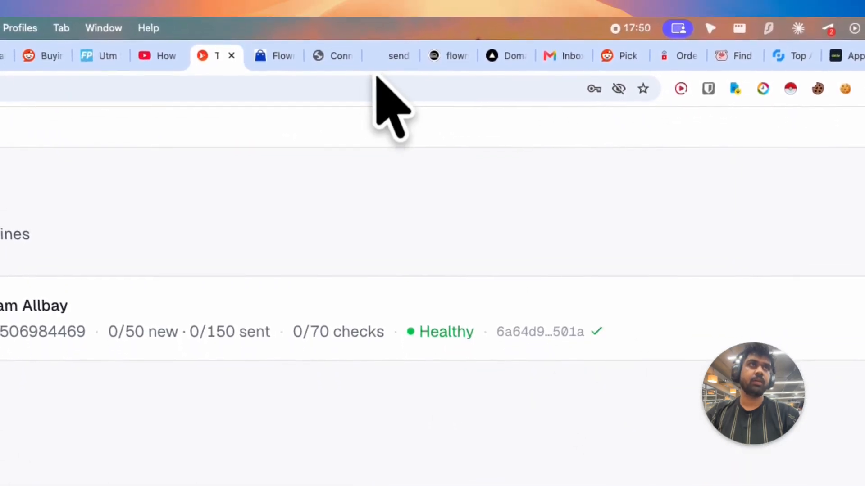
pyautogui.click(400, 50)
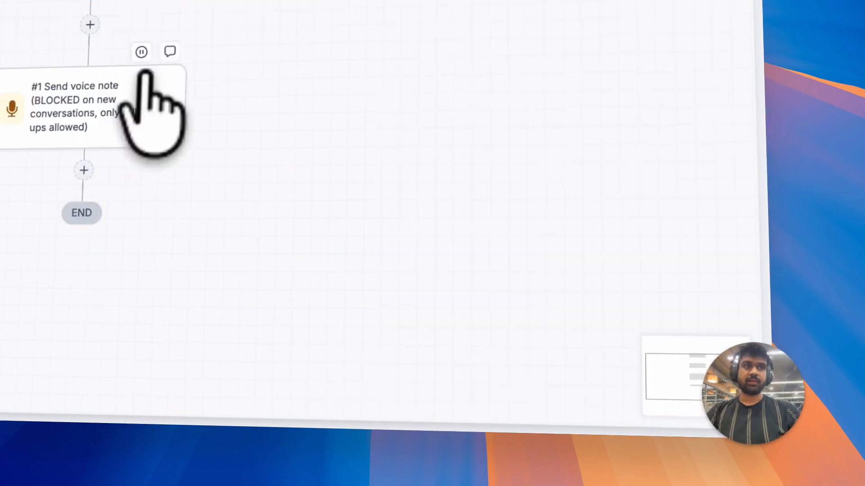
# - Add a Wait action after the Send voice note step
pyautogui.click(84, 170)
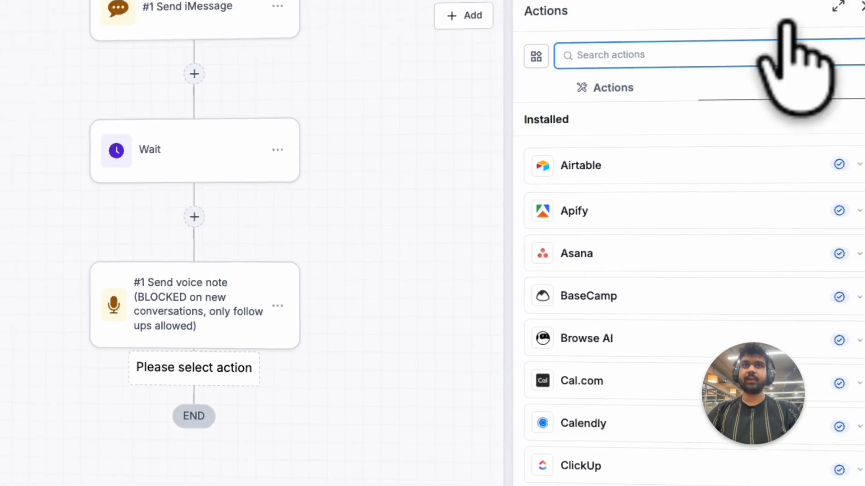
pyautogui.write('wait')
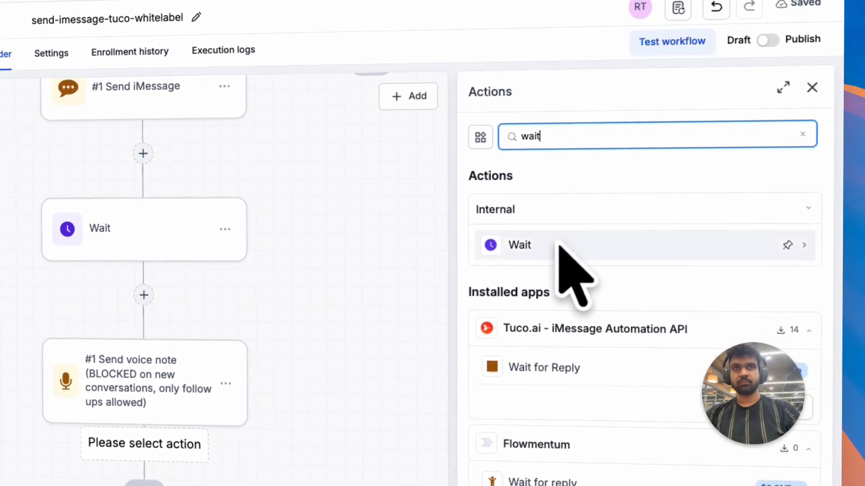
pyautogui.click(559, 247)
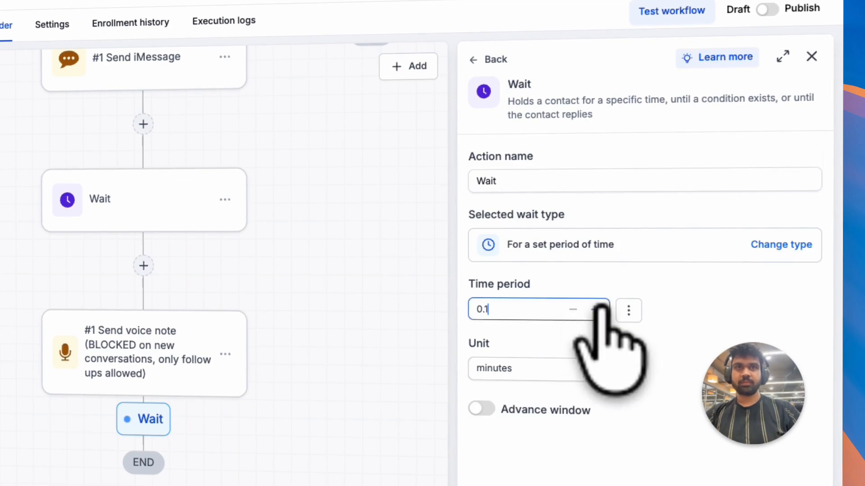
# - Set the new Wait action's time period to 0.5 minutes
pyautogui.write('0.5')
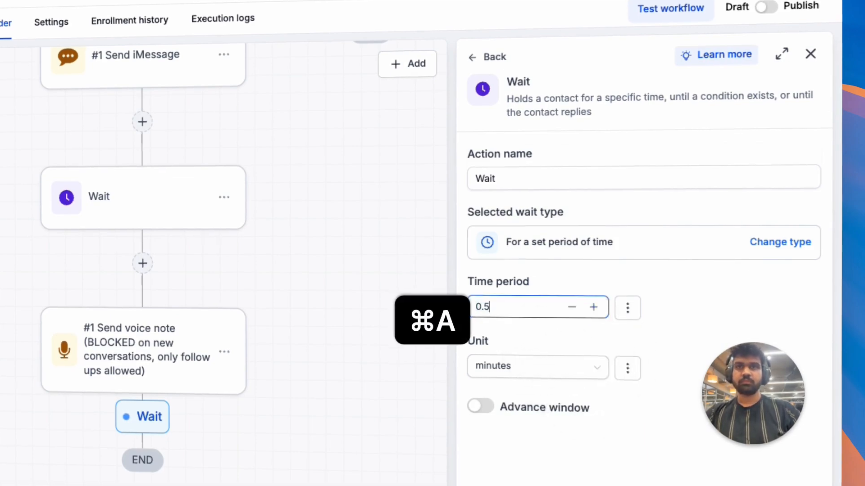
pyautogui.click(714, 459)
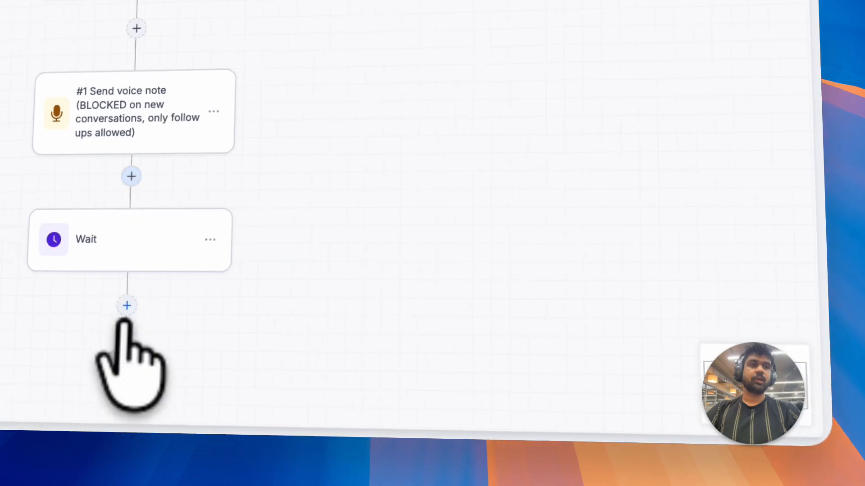
# - Add a Flowmentum Send iMessage action after the Wait with the message "sup"
pyautogui.click(67, 313)
pyautogui.click(714, 93)
pyautogui.write('flowmen')
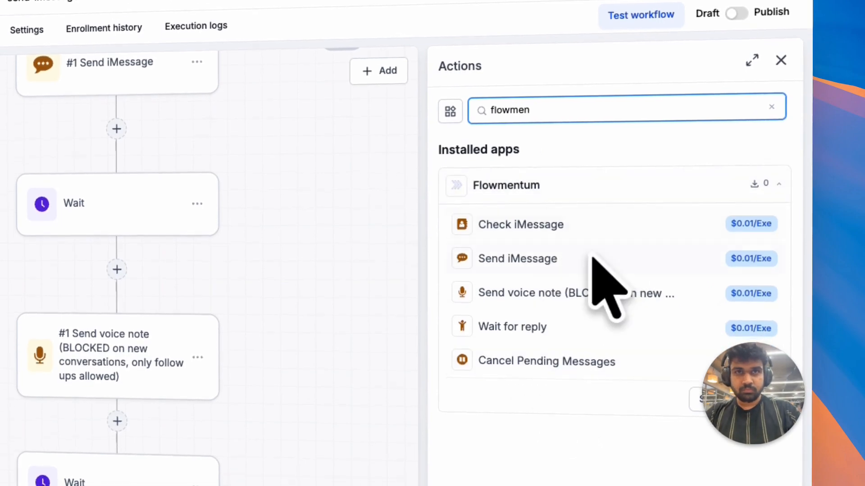
pyautogui.click(568, 326)
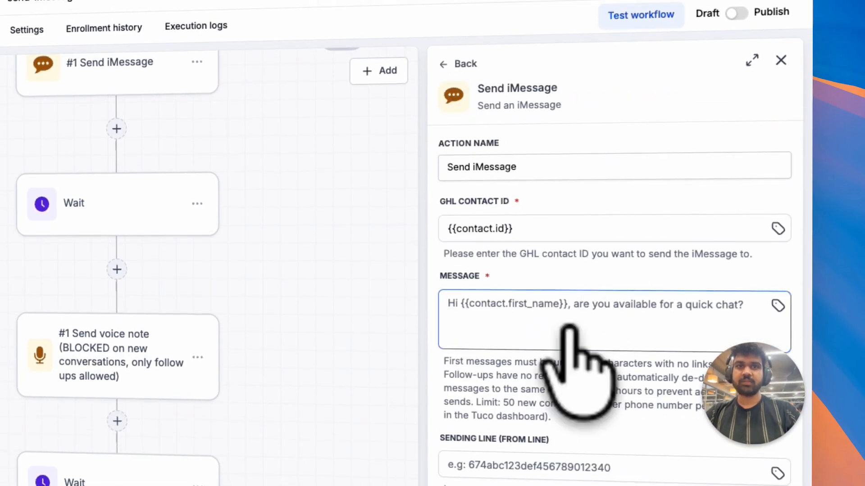
pyautogui.write('sup')
# - Set the Send iMessage action's SkipIfReplied field to true
pyautogui.scroll(-4, 568, 387)
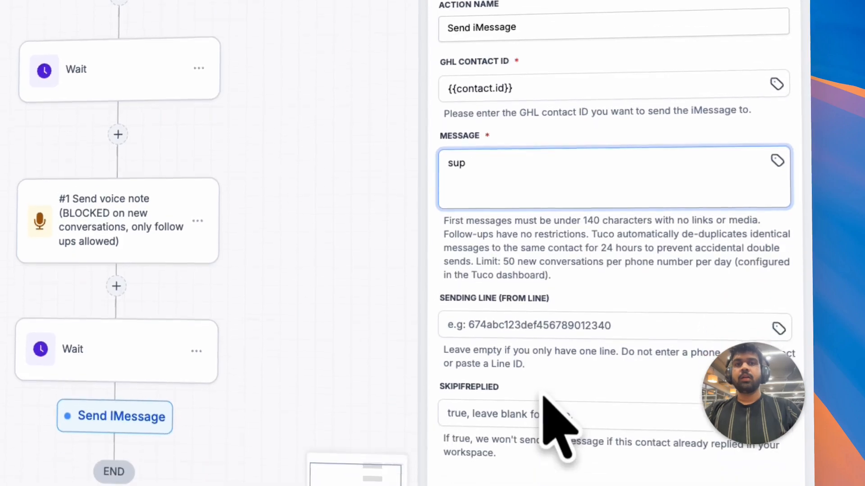
pyautogui.click(544, 400)
pyautogui.write('true')
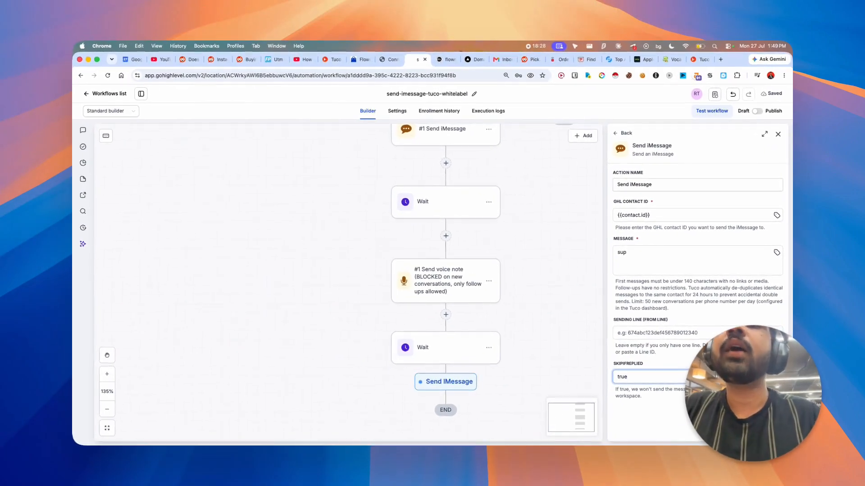
pyautogui.click(764, 431)
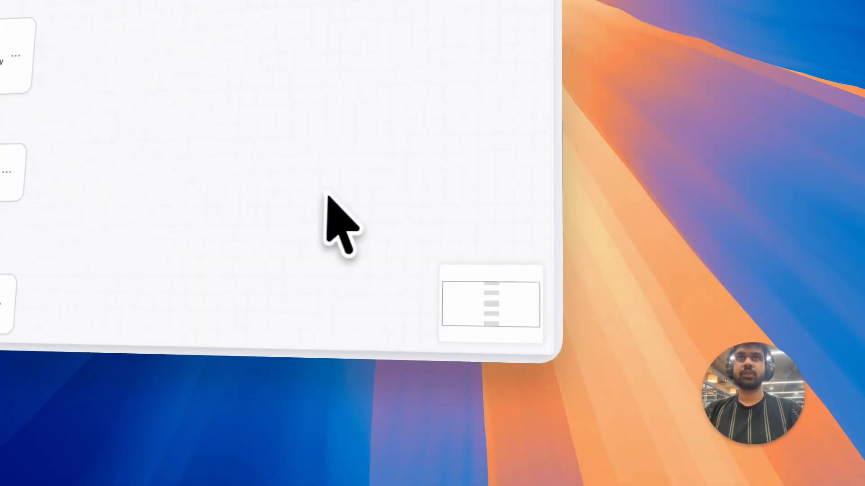
# - Publish the workflow and save it
pyautogui.scroll(2, 657, 315)
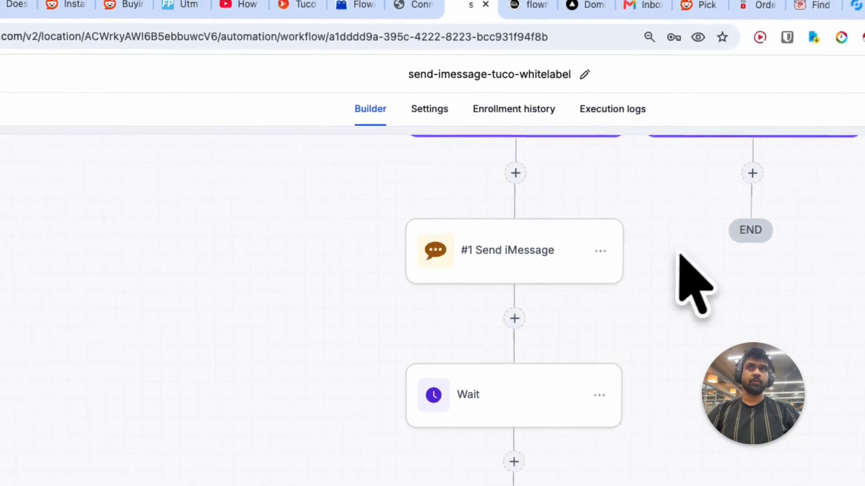
pyautogui.click(768, 118)
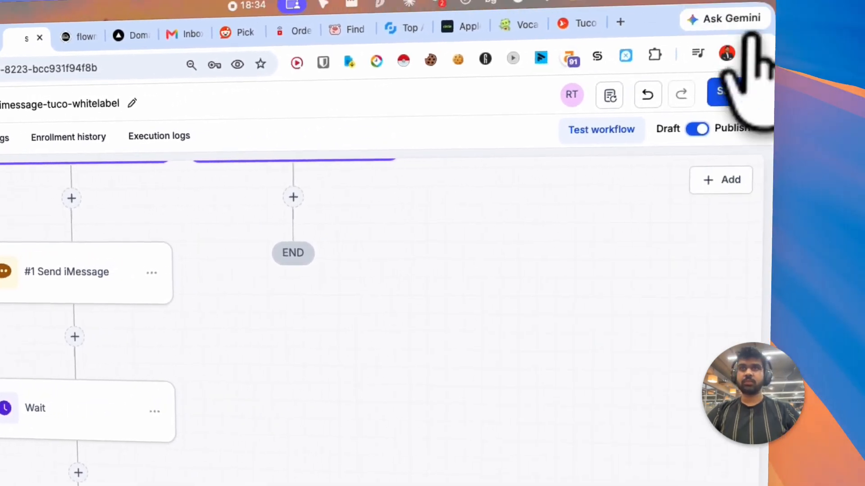
pyautogui.click(791, 79)
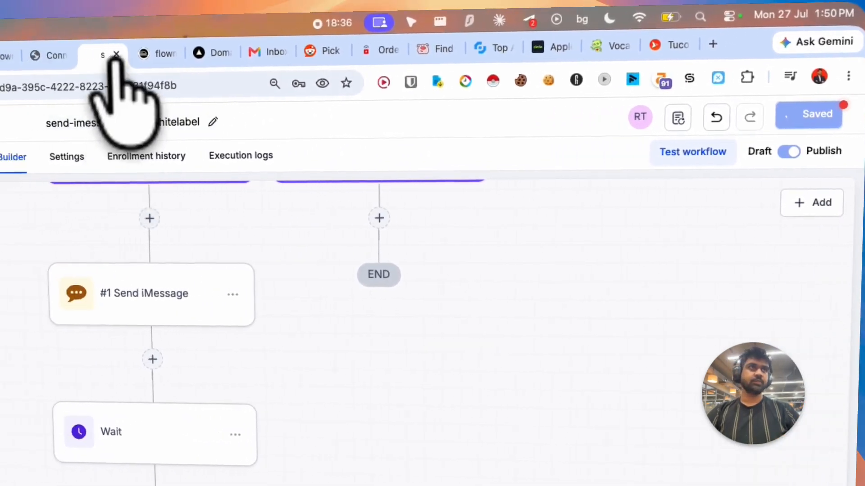
# - Run a workflow test on the bg us contact
pyautogui.click(825, 188)
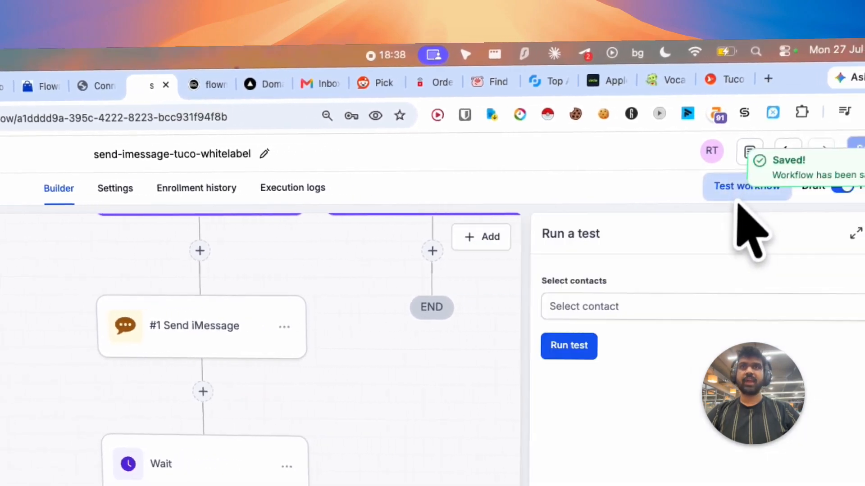
pyautogui.click(652, 313)
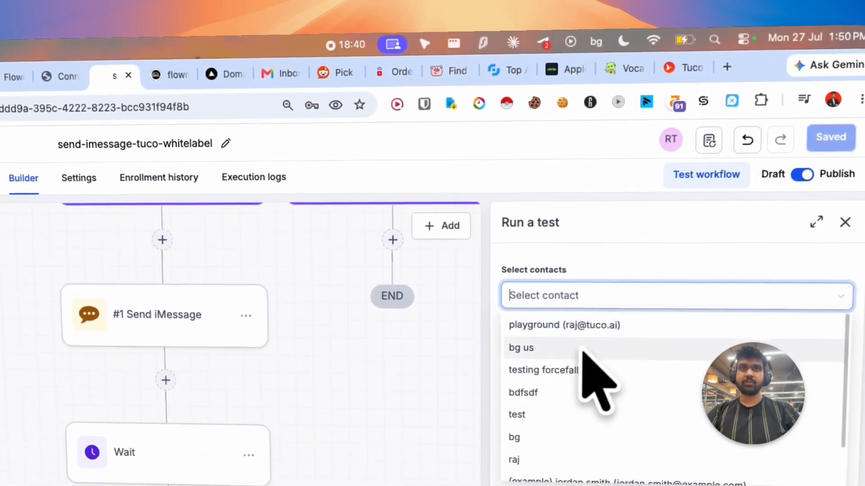
pyautogui.click(586, 358)
pyautogui.click(628, 278)
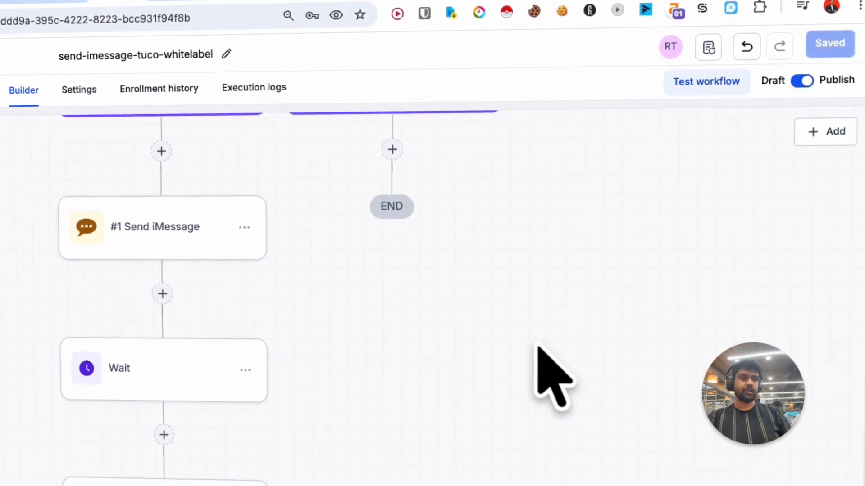
# - Open the Bg Us conversation in Conversations to inspect the messages the workflow sent
pyautogui.click(74, 87)
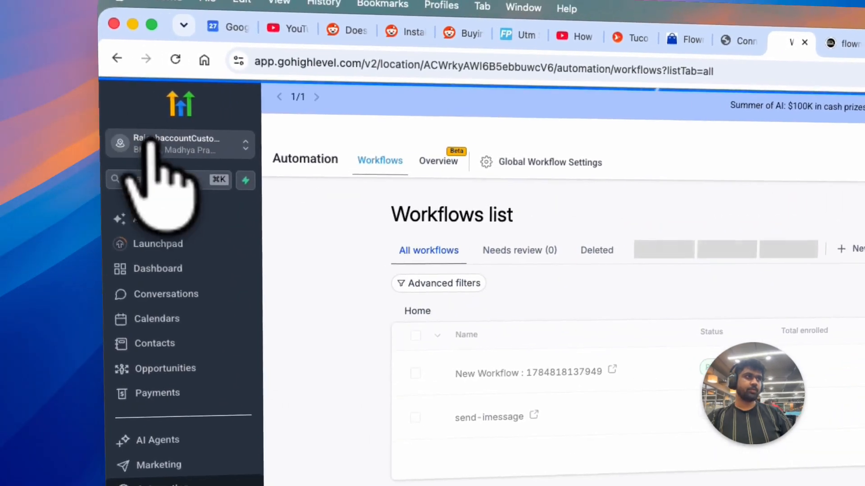
pyautogui.click(168, 303)
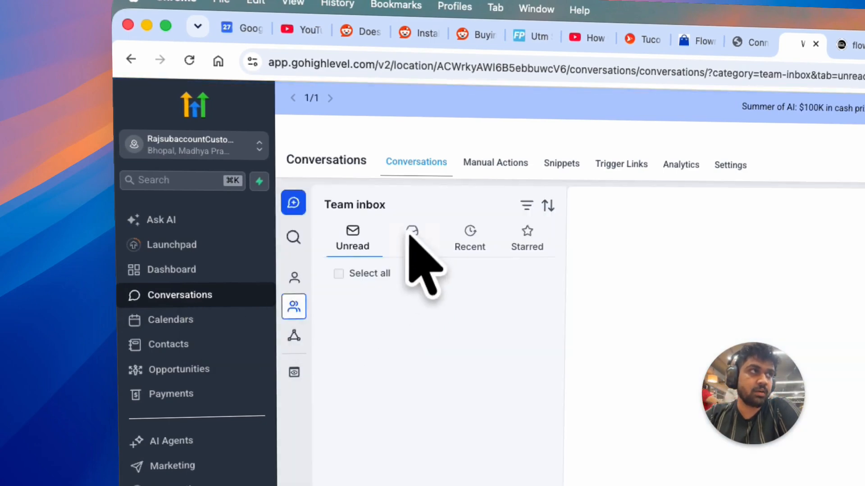
pyautogui.click(411, 235)
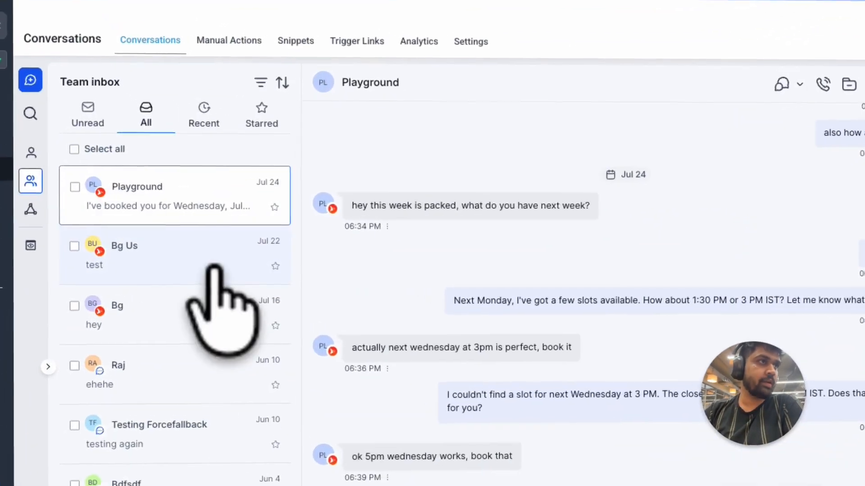
pyautogui.click(253, 238)
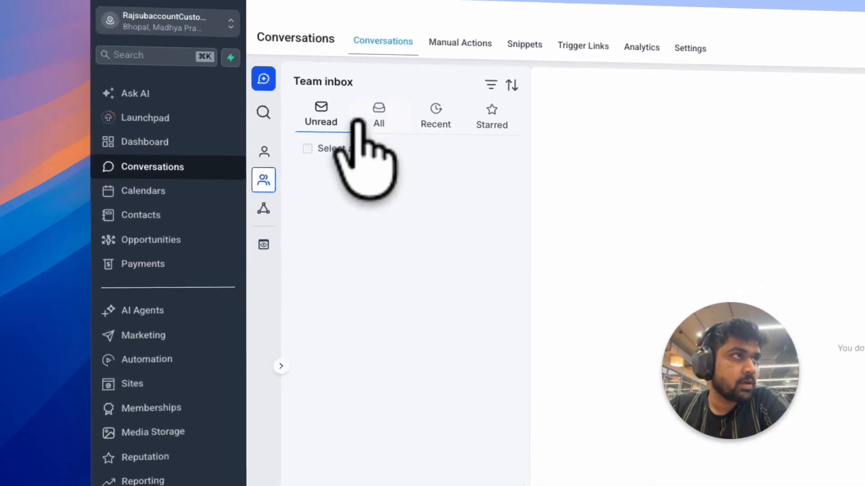
pyautogui.click(379, 115)
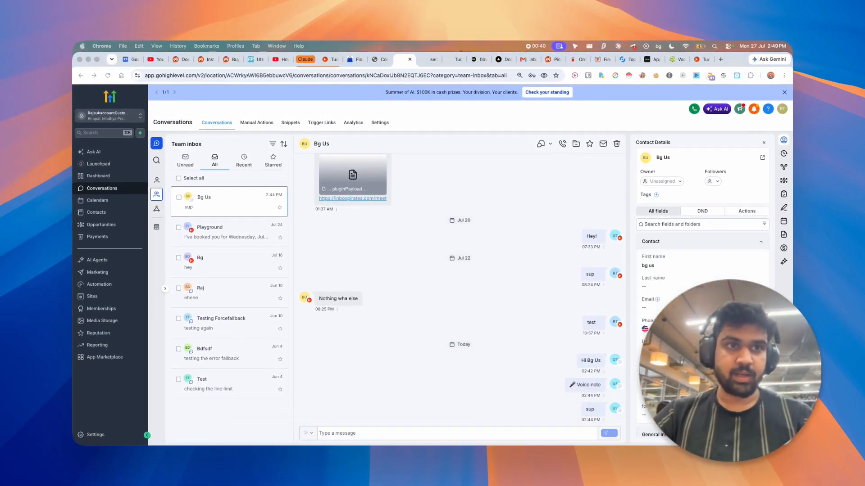
# - In Messages, reply "Sure" to the received iMessages
pyautogui.moveTo(290, 120); pyautogui.dragTo(176, 157)
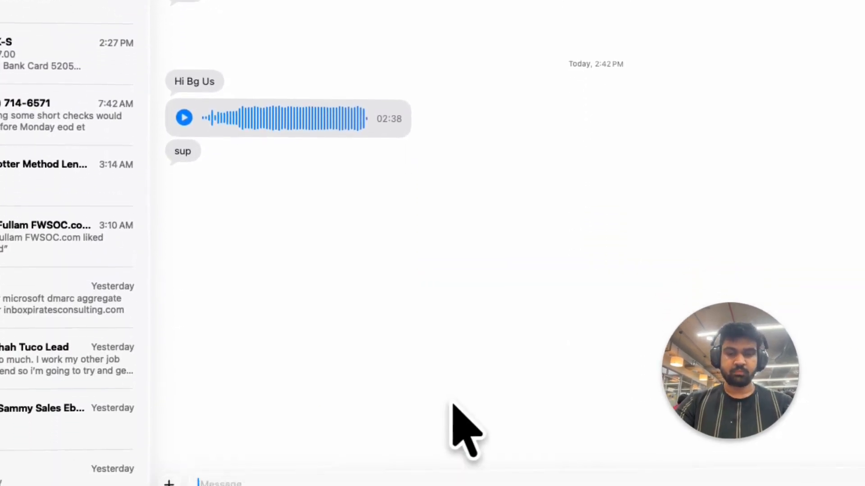
pyautogui.write('Sure')
pyautogui.press('Return')
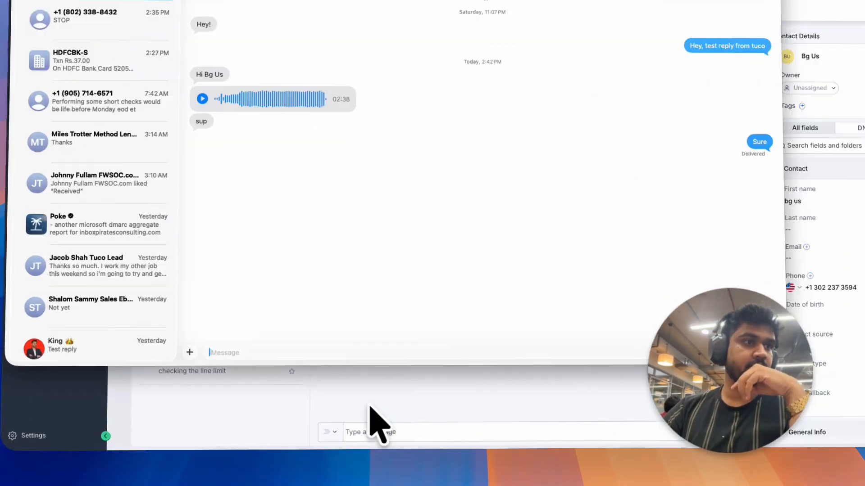
# - Send "what's up?" from the Bg Us conversation and check its arrival in Messages
pyautogui.click(367, 407)
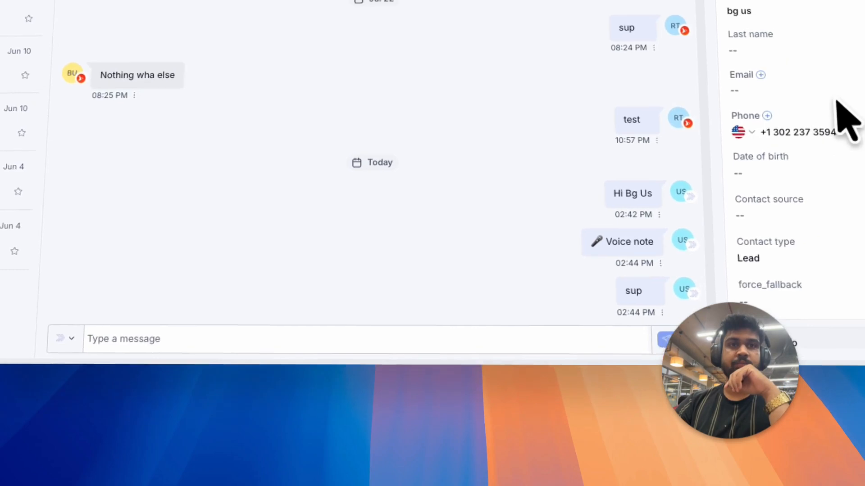
pyautogui.click(728, 128)
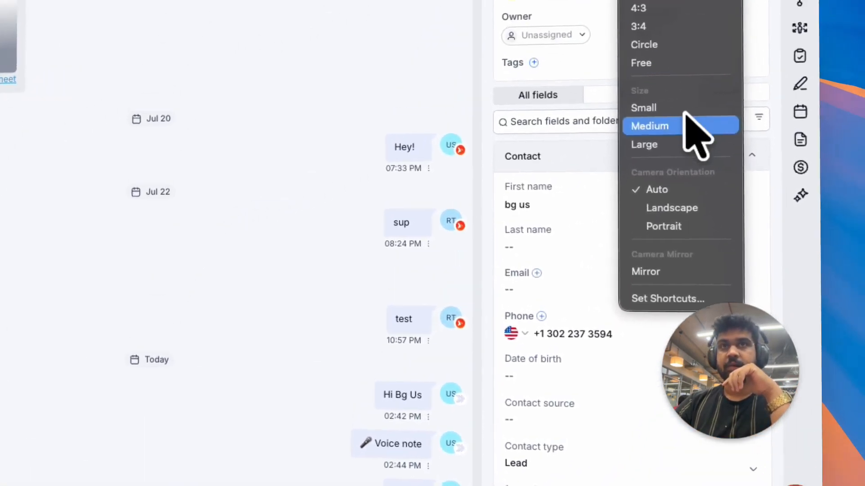
pyautogui.click(475, 248)
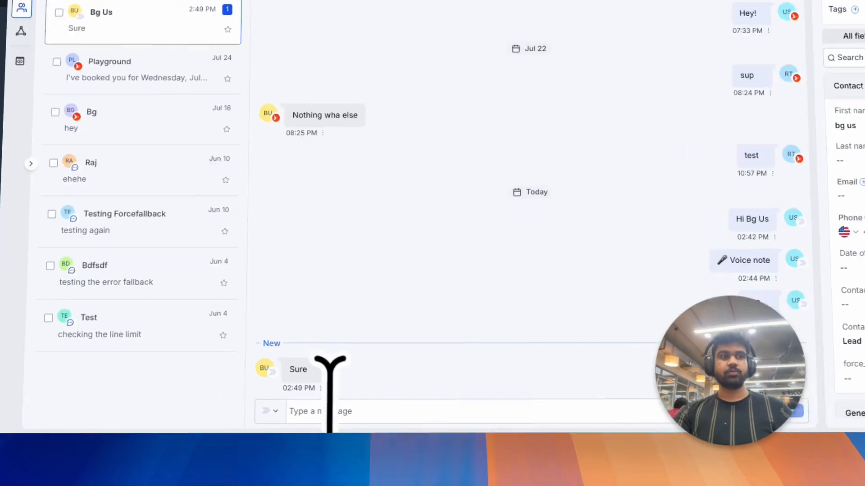
pyautogui.click(350, 431)
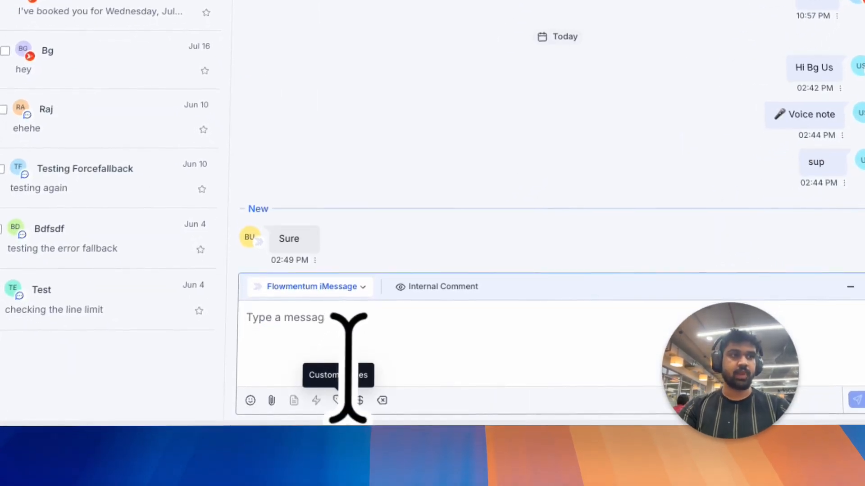
pyautogui.write("what's up?")
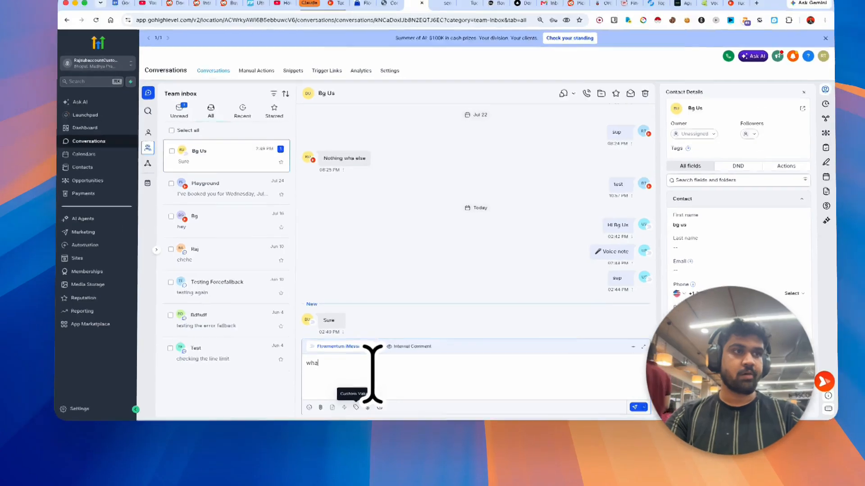
pyautogui.press('Return')
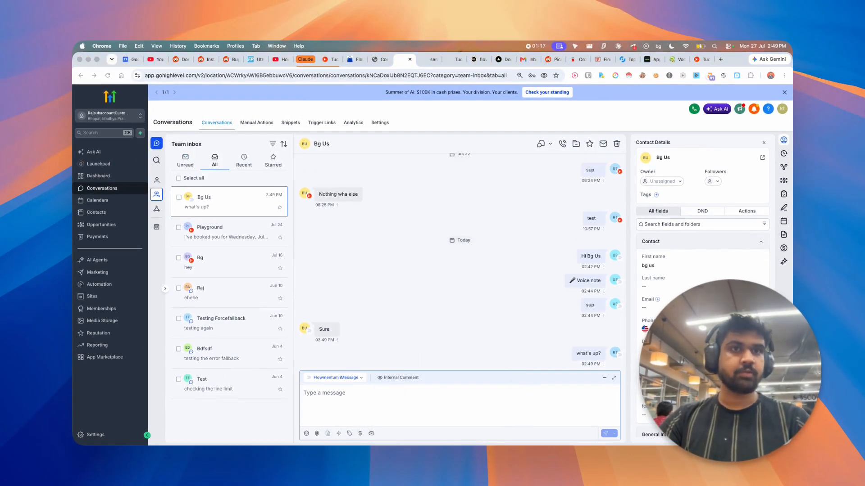
pyautogui.press('super+Tab')
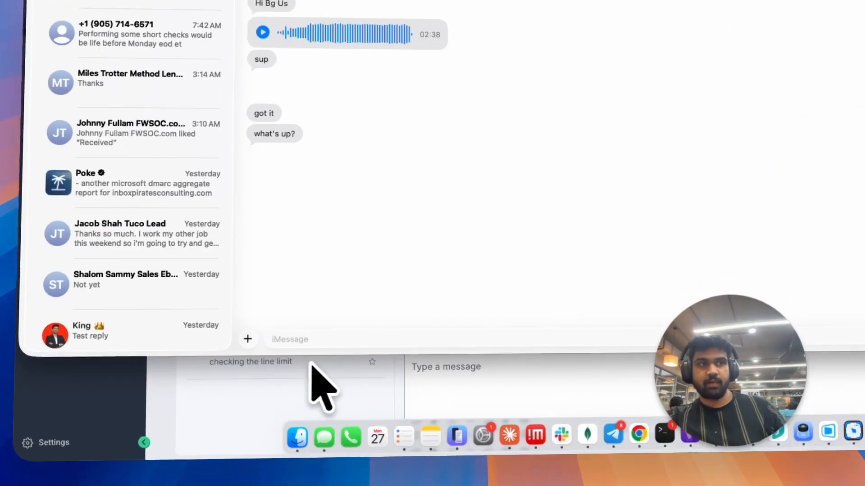
pyautogui.click(243, 392)
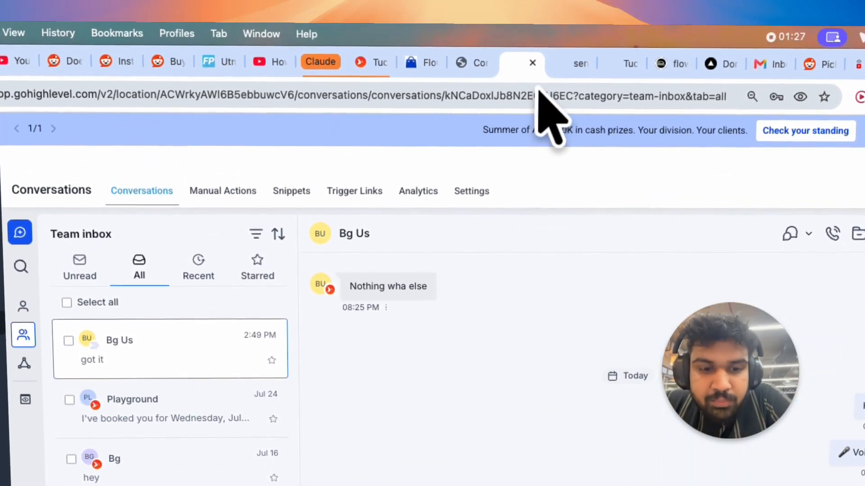
# - Review the workflow's execution logs for each executed action
pyautogui.click(571, 71)
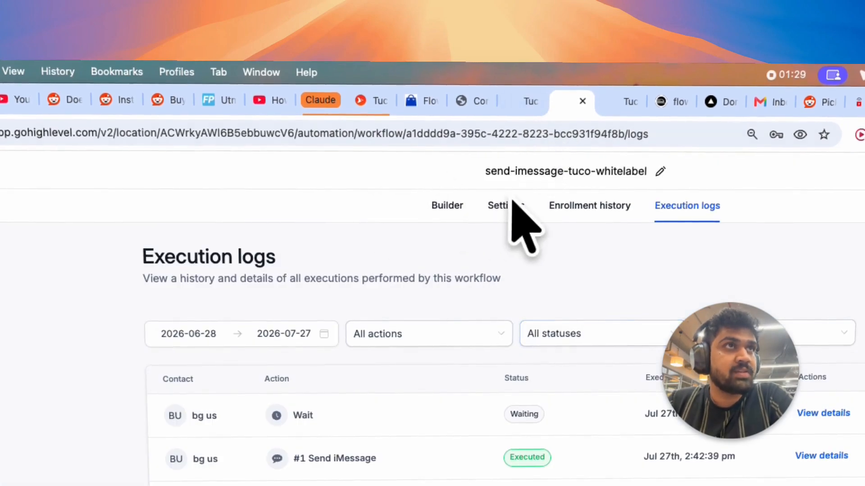
pyautogui.click(507, 208)
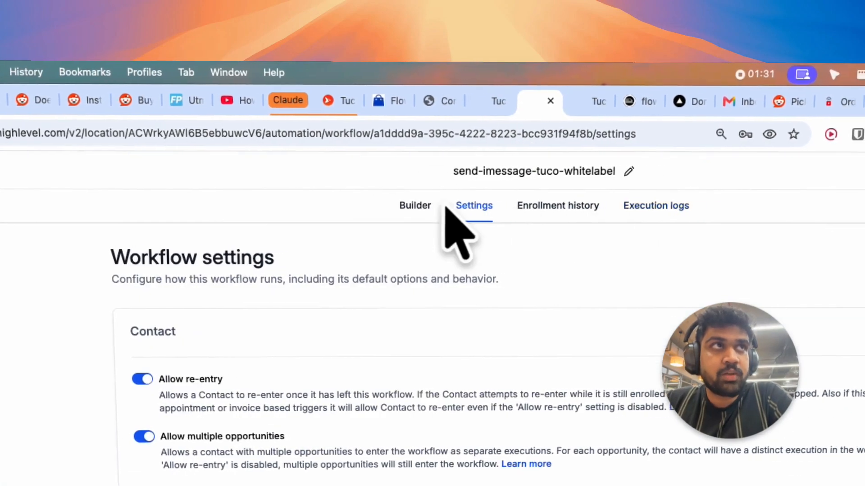
pyautogui.click(412, 208)
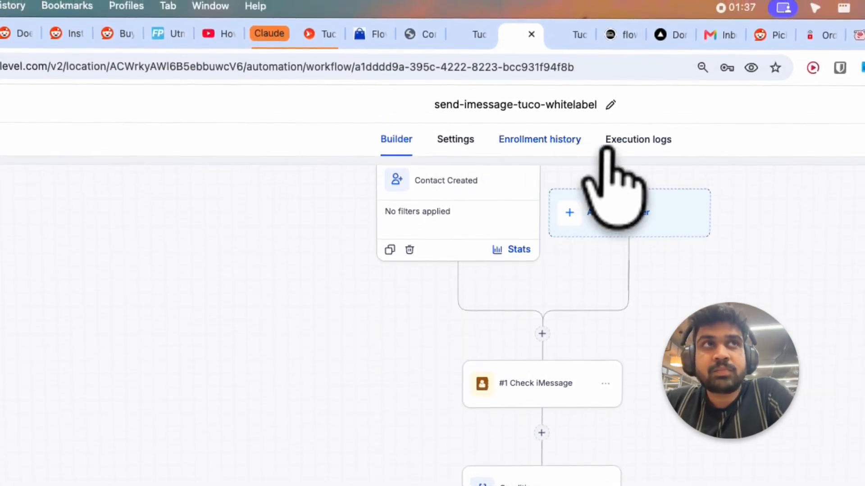
pyautogui.click(636, 143)
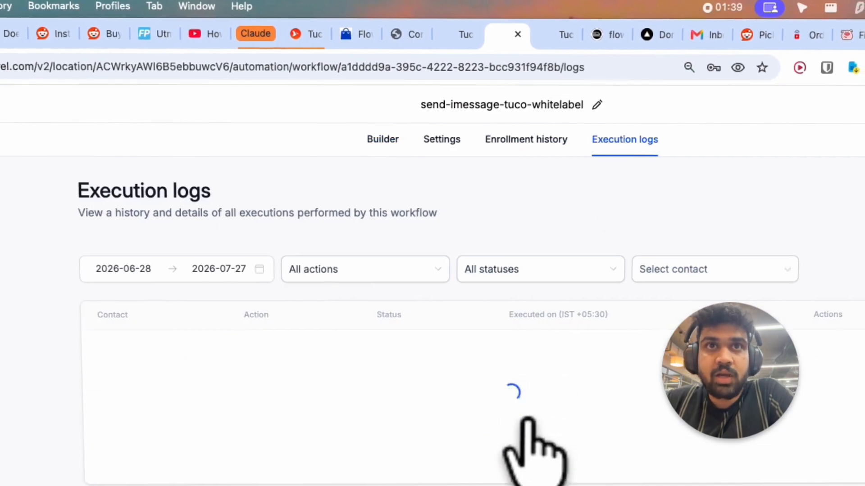
pyautogui.scroll(-3, 542, 457)
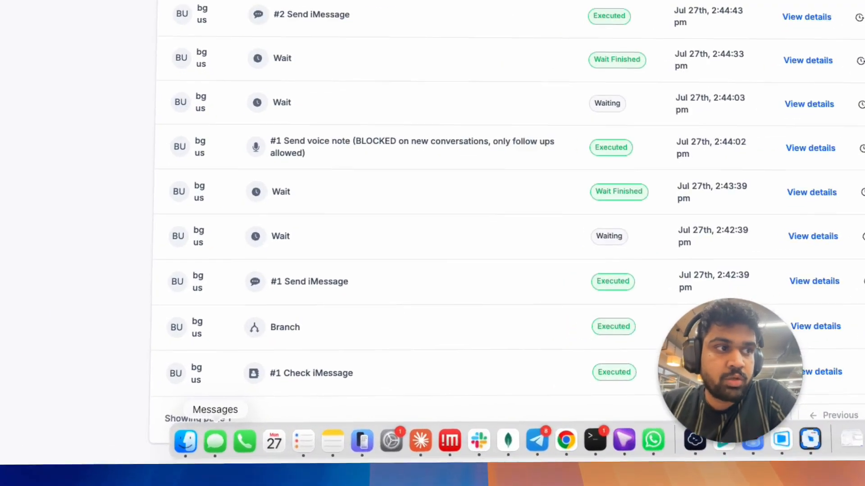
pyautogui.click(252, 434)
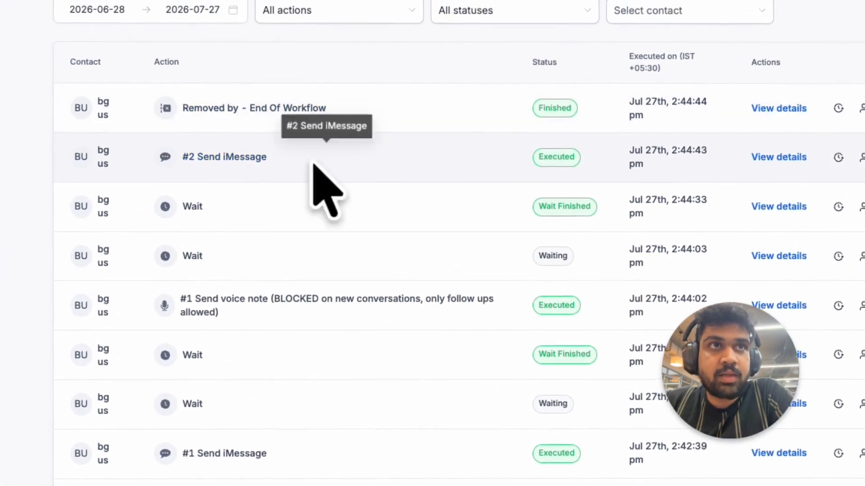
pyautogui.click(207, 448)
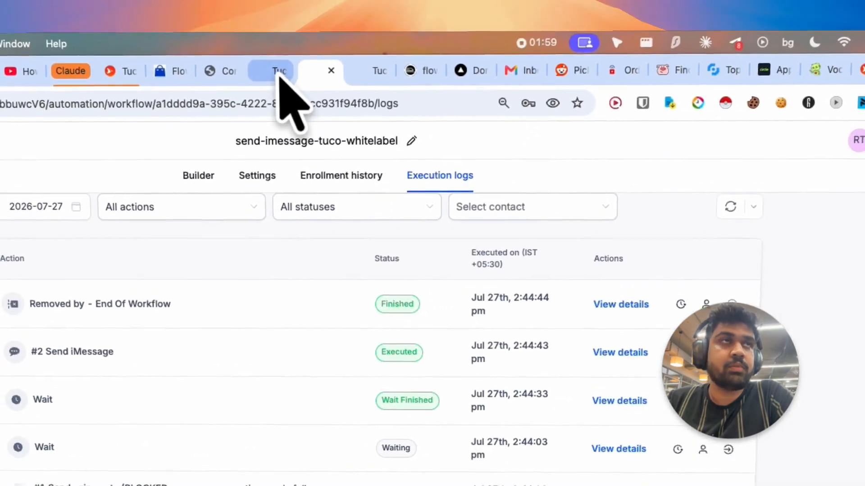
# - Check the bg us conversation in Tuco AI's Unibox alongside the GoHighLevel conversation
pyautogui.click(279, 78)
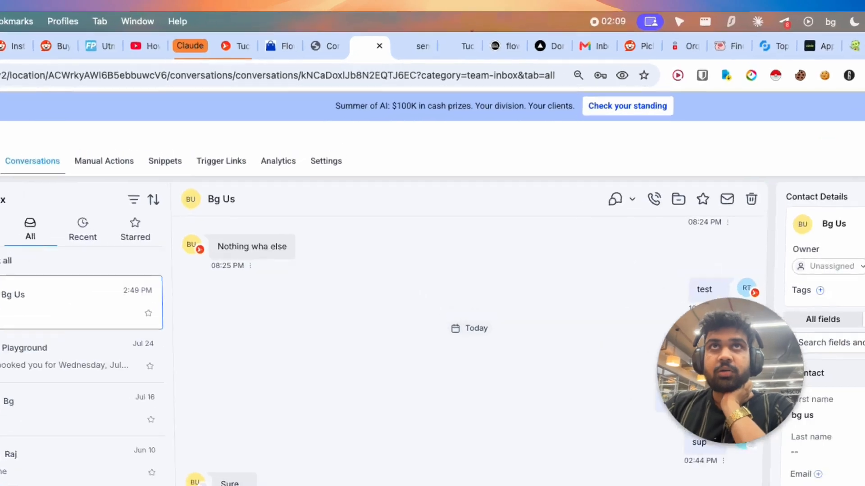
pyautogui.click(702, 60)
pyautogui.click(126, 297)
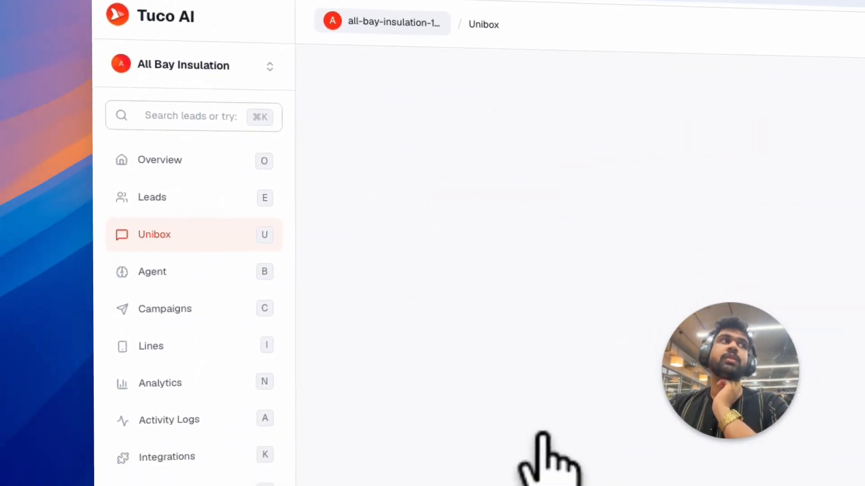
pyautogui.click(450, 75)
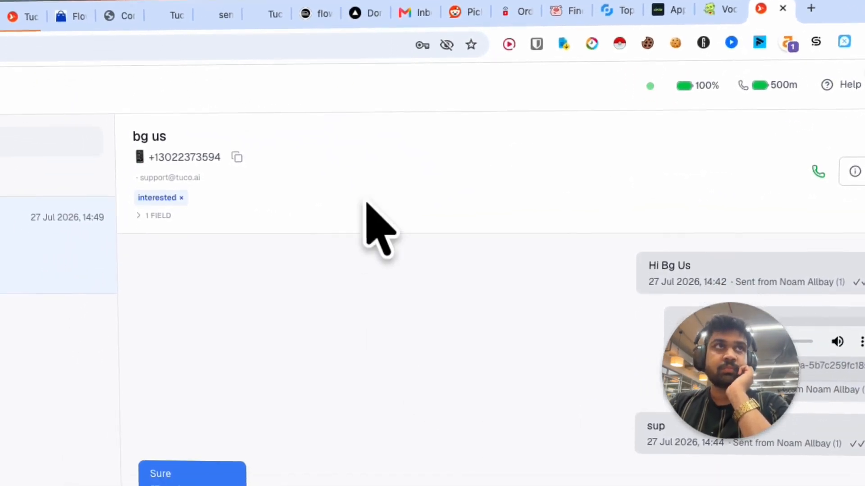
pyautogui.click(221, 34)
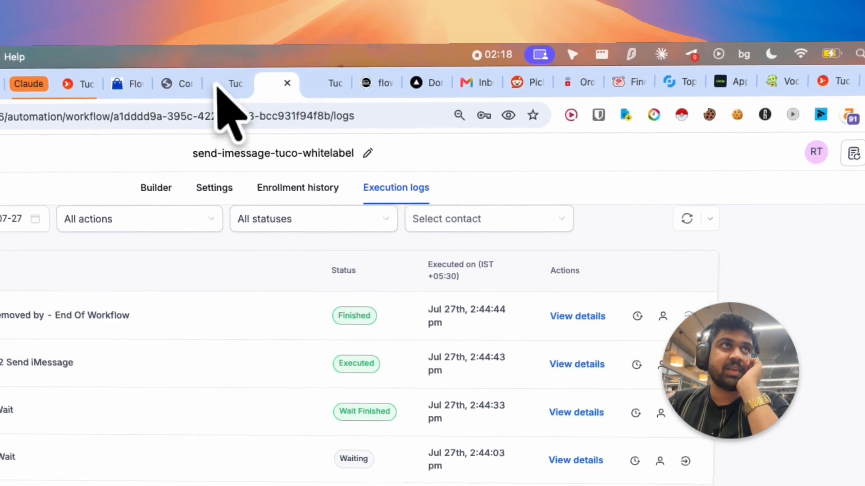
pyautogui.click(218, 86)
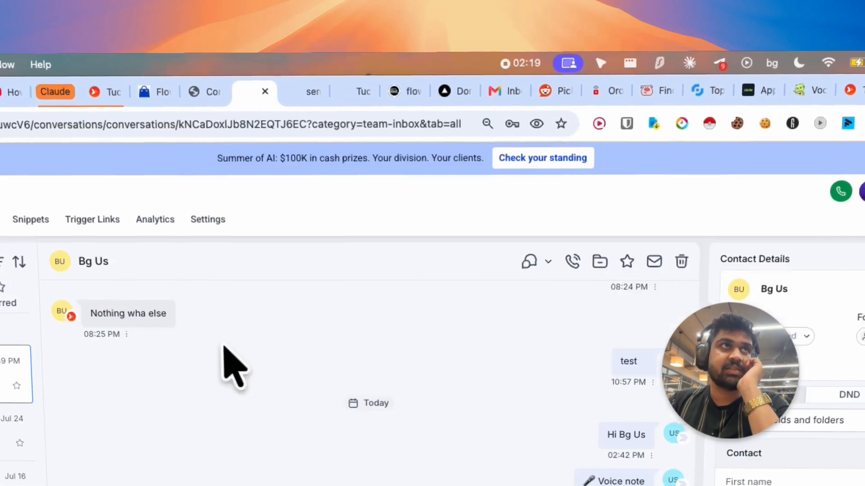